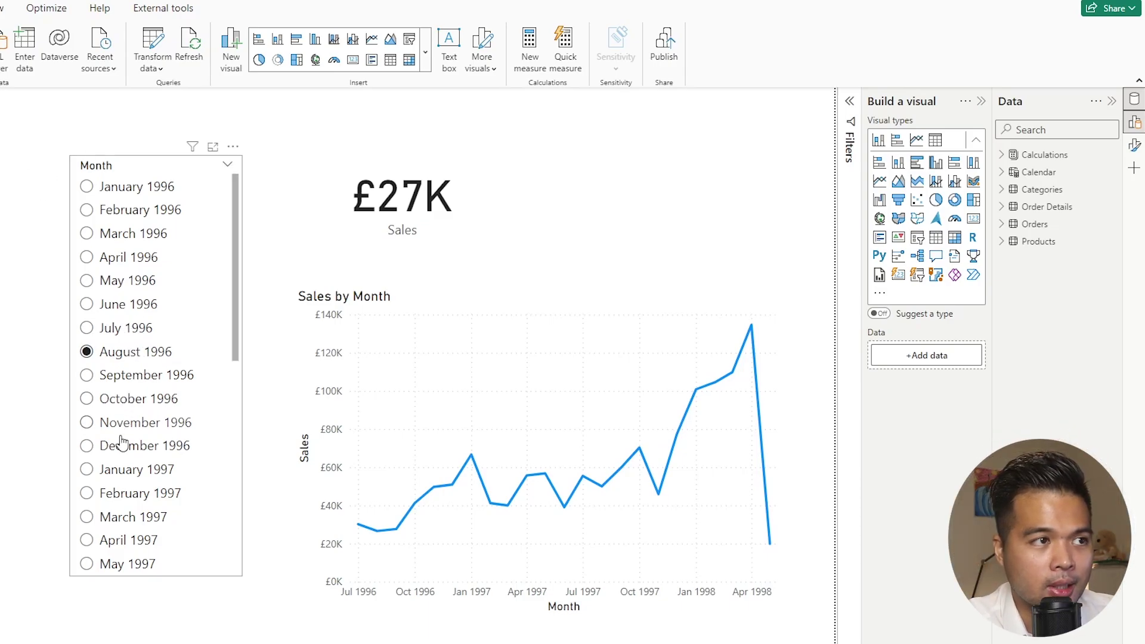
- Move the Sales by Month line chart slightly down and to the right on the report canvas
{"action": "scroll", "coordinate": [121, 462], "scroll_direction": "down", "scroll_amount": 5}
{"action": "scroll", "coordinate": [123, 457], "scroll_direction": "up", "scroll_amount": 5}
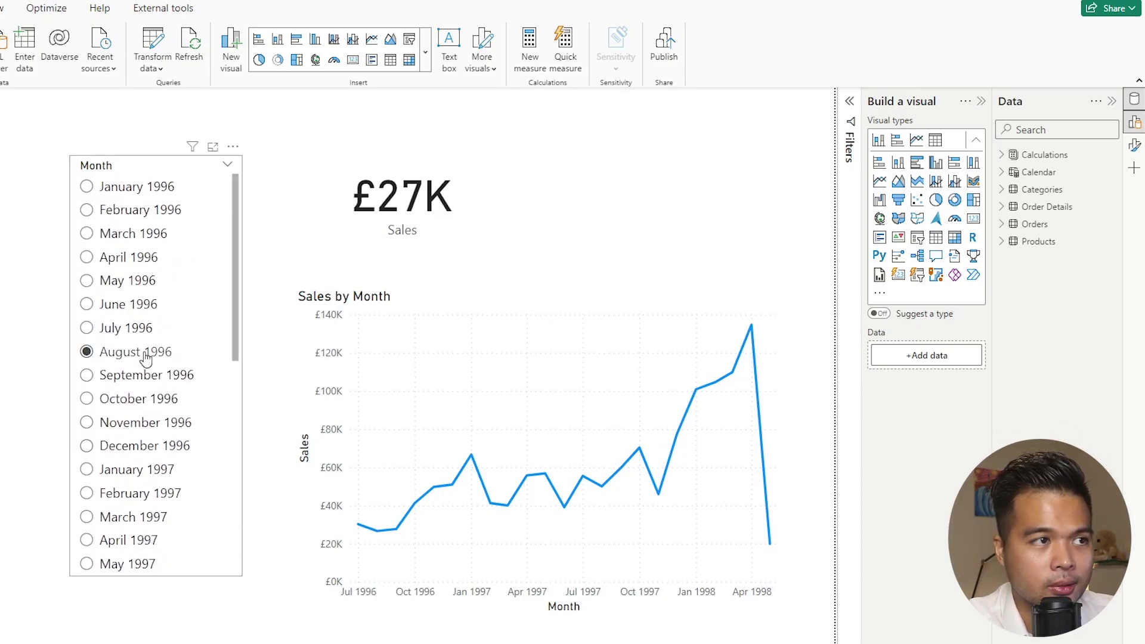
{"action": "left_click", "coordinate": [414, 205]}
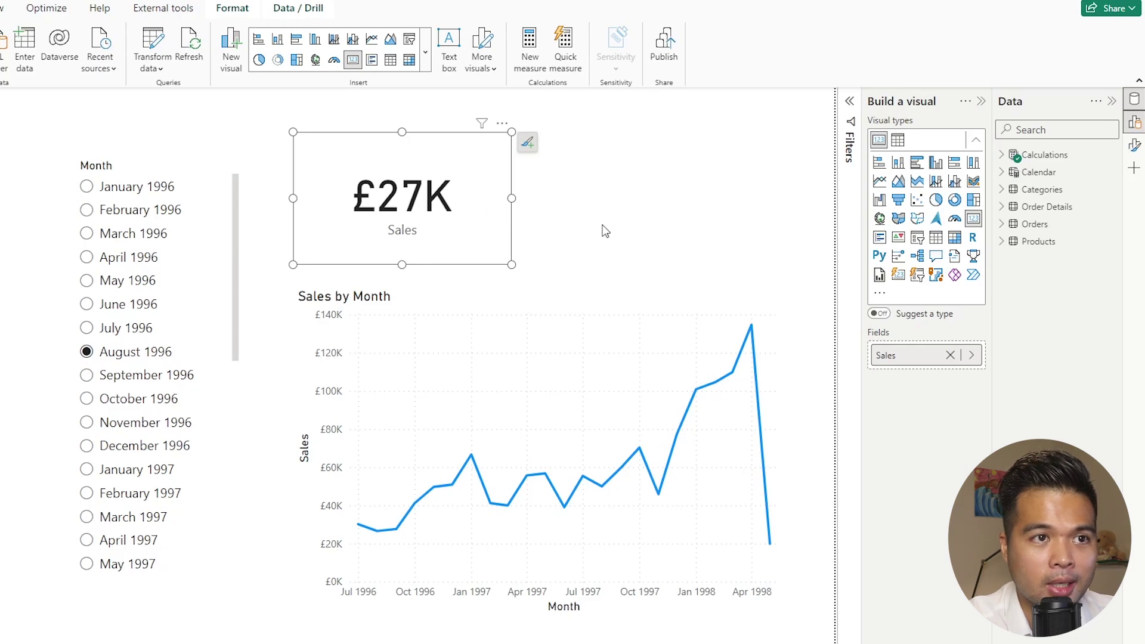
{"action": "left_click_drag", "start_coordinate": [573, 296], "coordinate": [619, 338]}
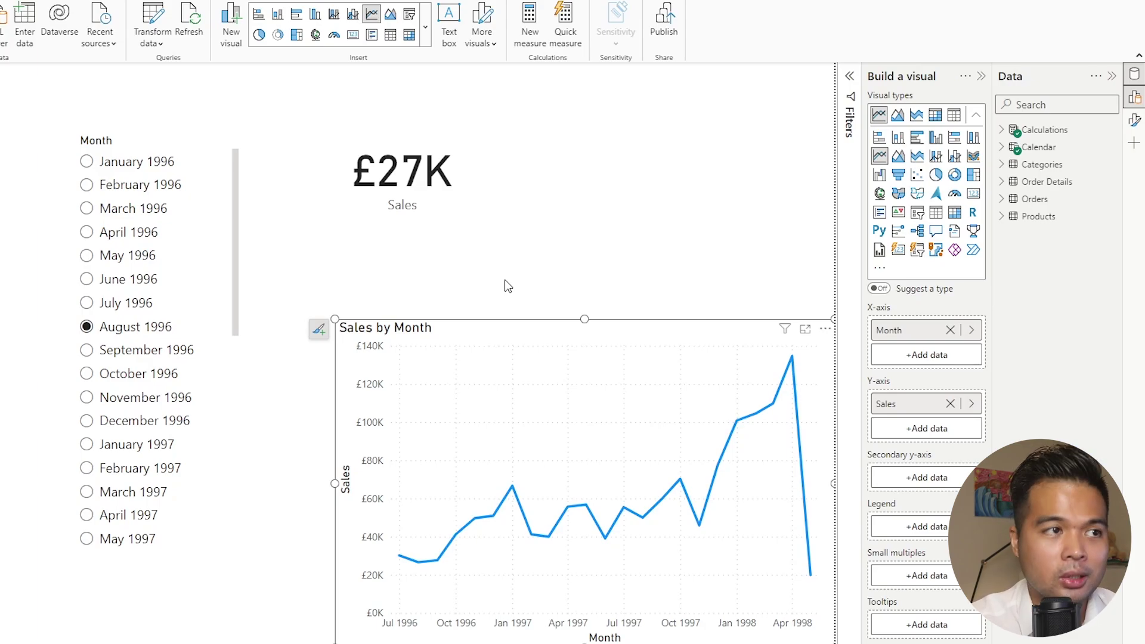
- Filter the report to July 1996 and view the formula of the Sales measure in the Calculations table
{"action": "left_click", "coordinate": [136, 310]}
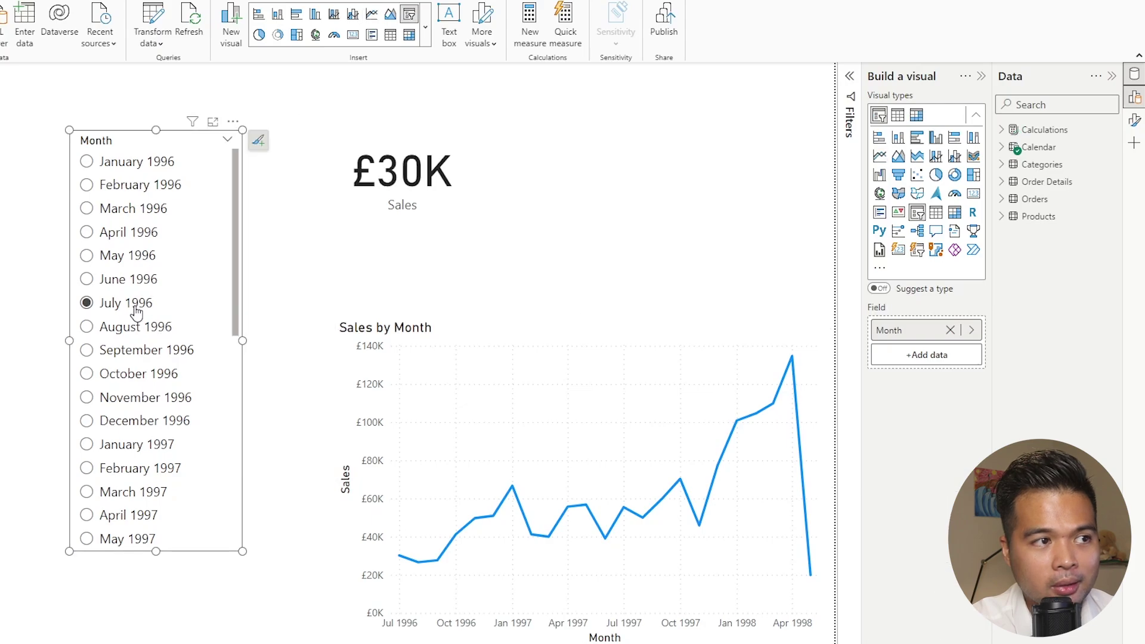
{"action": "left_click", "coordinate": [413, 209]}
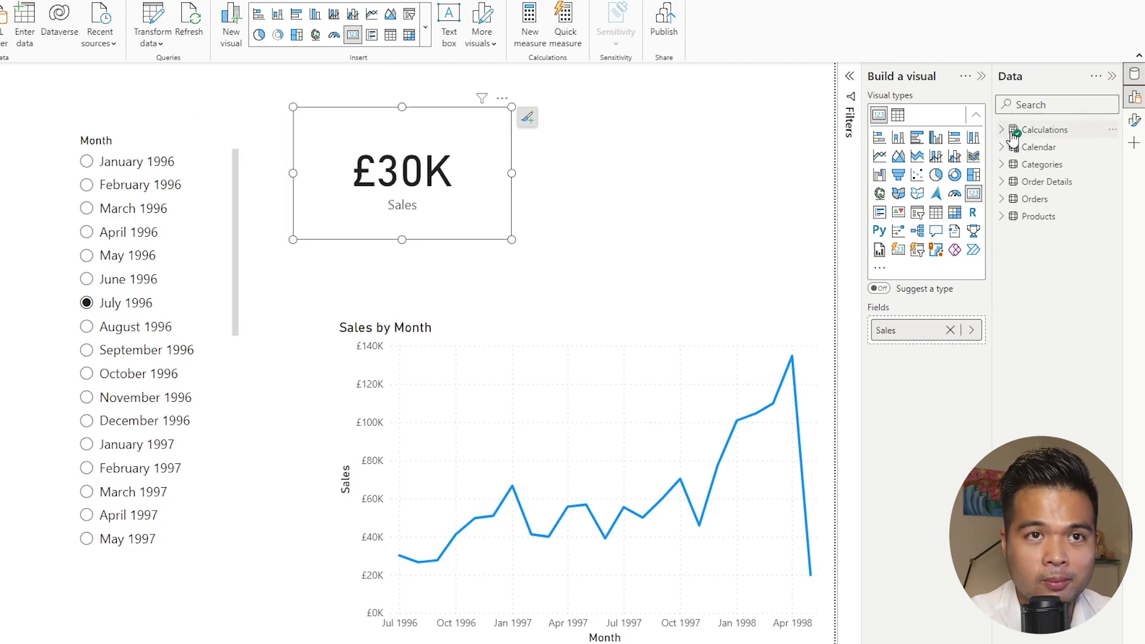
{"action": "left_click", "coordinate": [1002, 131]}
{"action": "left_click", "coordinate": [1050, 149]}
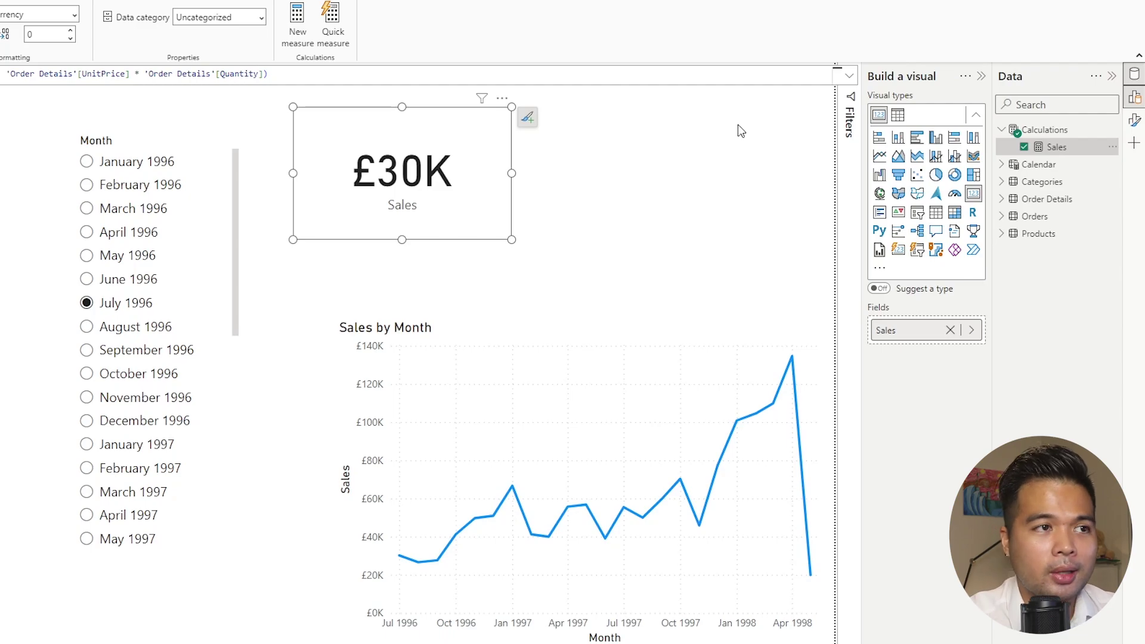
- Cycle the Month slicer through June, July, August and September 1996, ending on October 1996
{"action": "left_click", "coordinate": [112, 287]}
{"action": "left_click", "coordinate": [119, 303]}
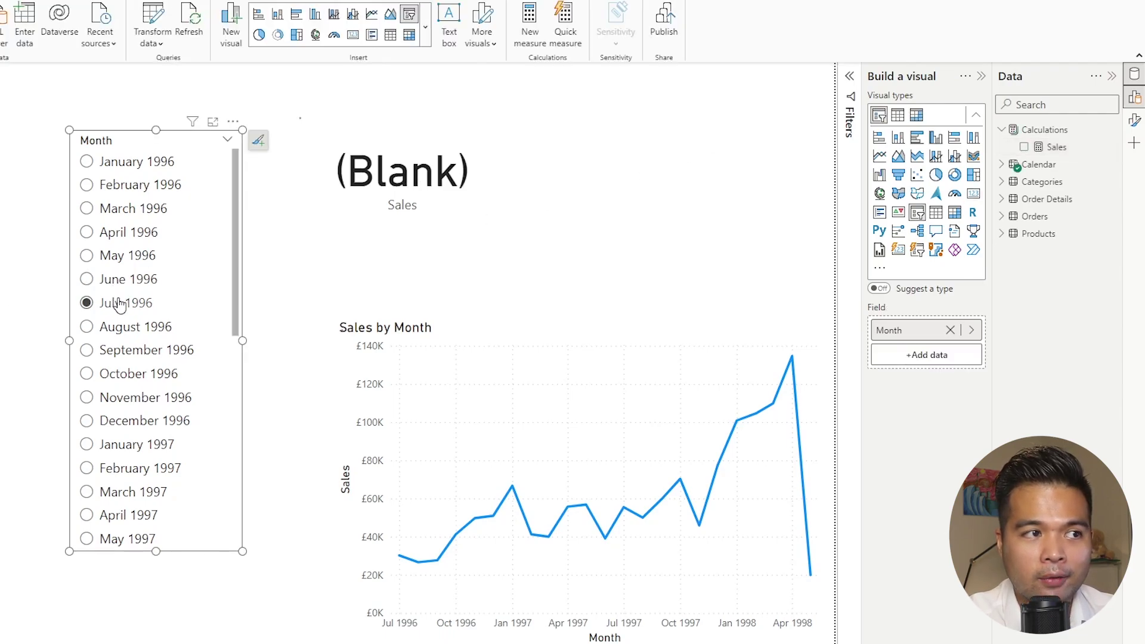
{"action": "left_click", "coordinate": [123, 327]}
{"action": "left_click", "coordinate": [126, 352]}
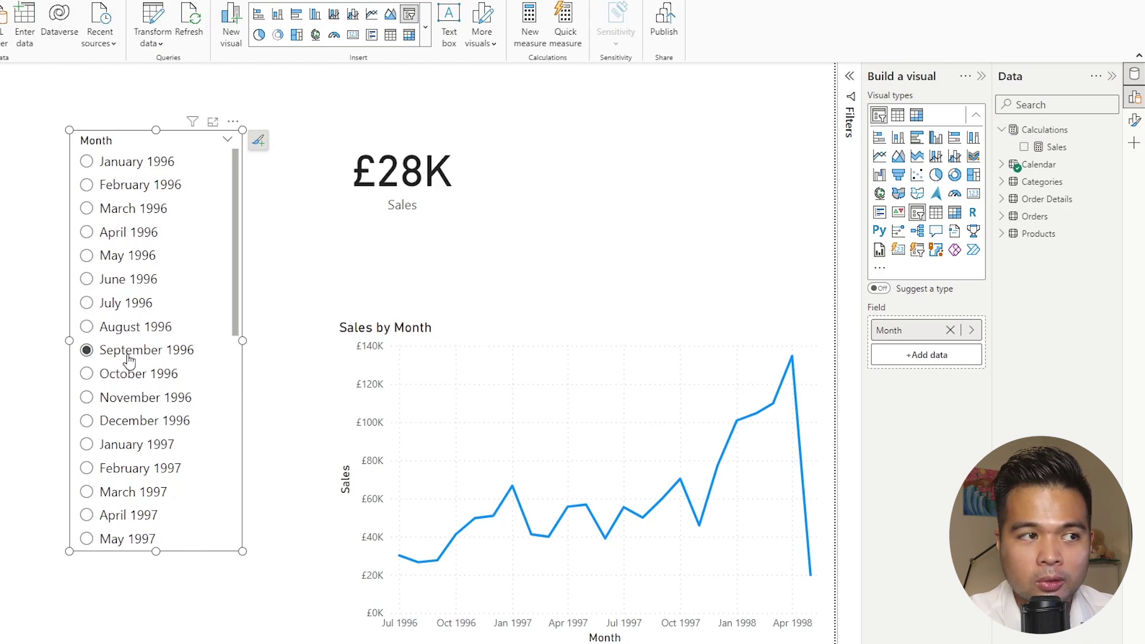
{"action": "left_click", "coordinate": [137, 376]}
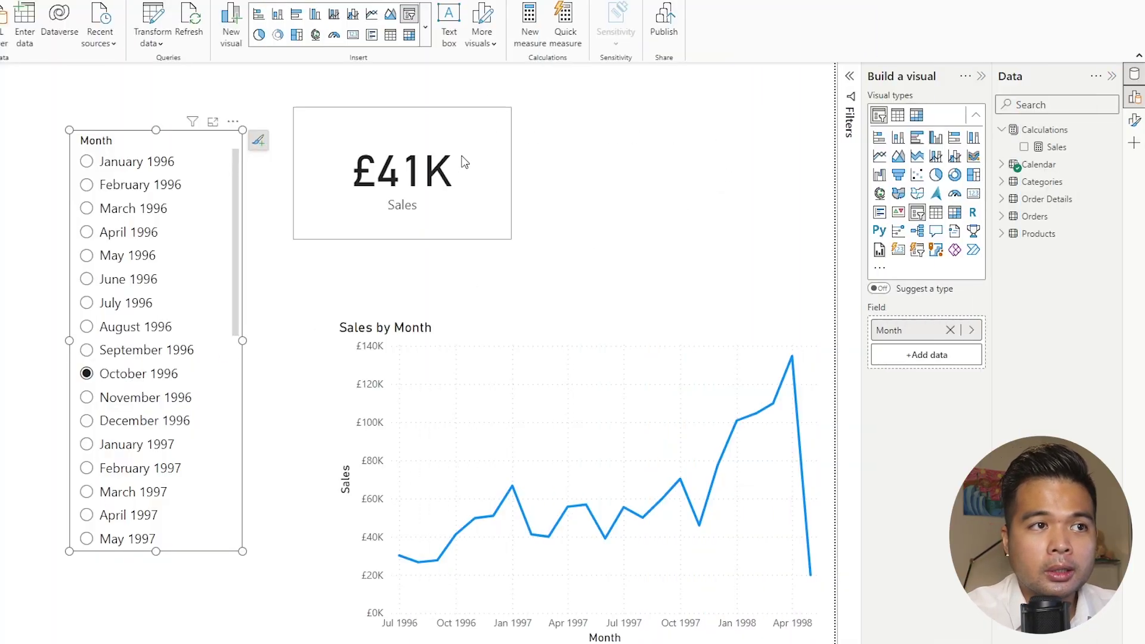
- Convert the Sales card to the new card visual and show its formatting options
{"action": "left_click", "coordinate": [464, 163]}
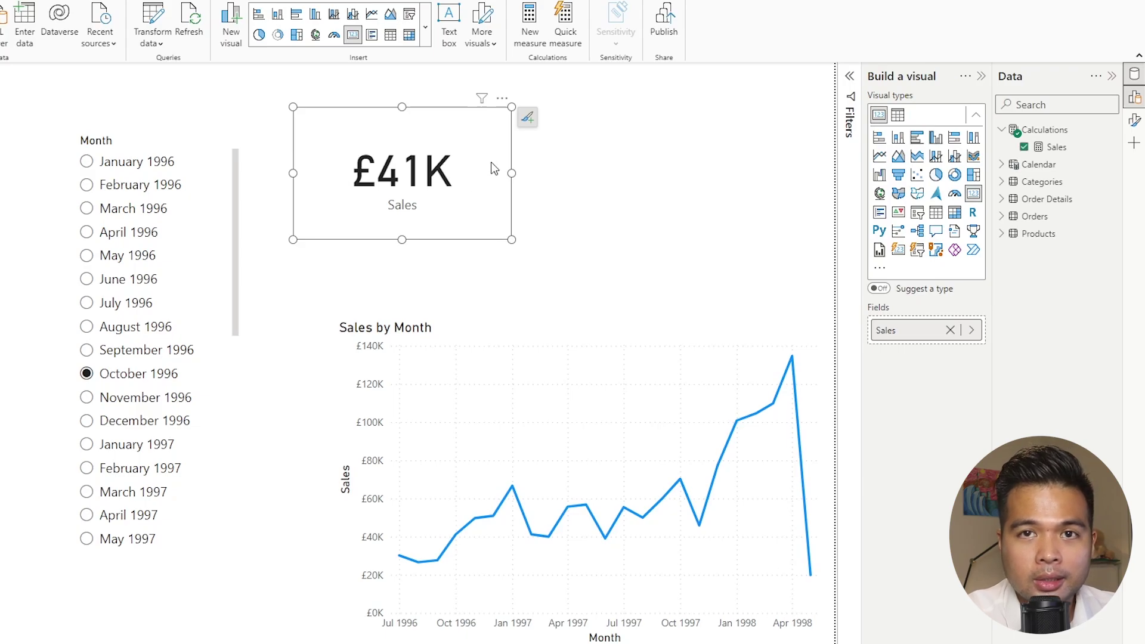
{"action": "left_click", "coordinate": [898, 251]}
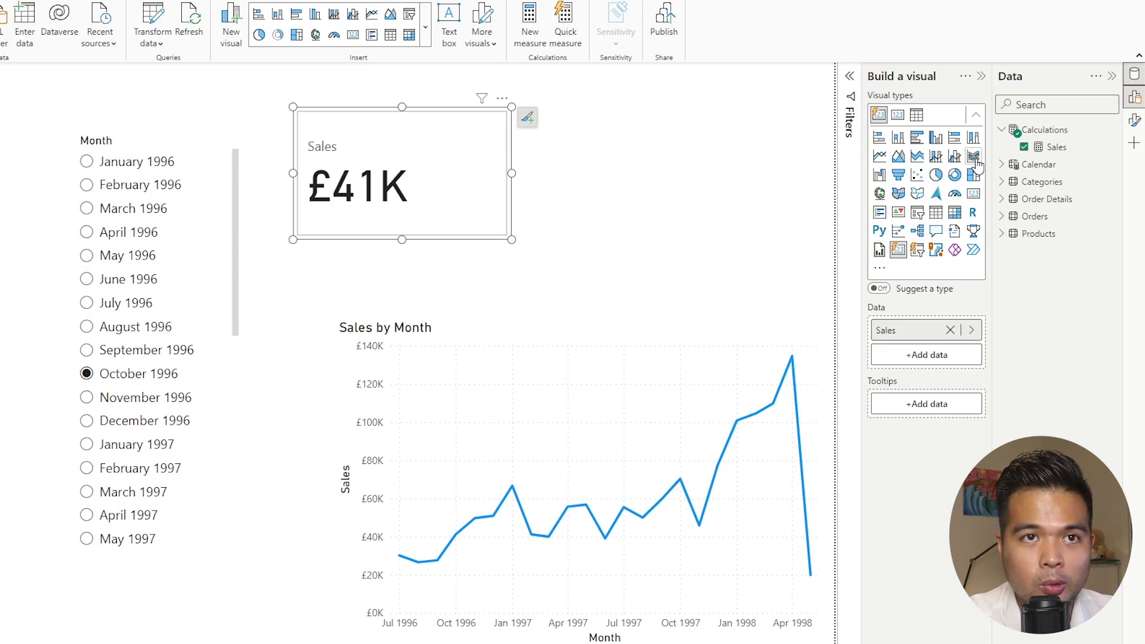
{"action": "left_click", "coordinate": [1132, 125]}
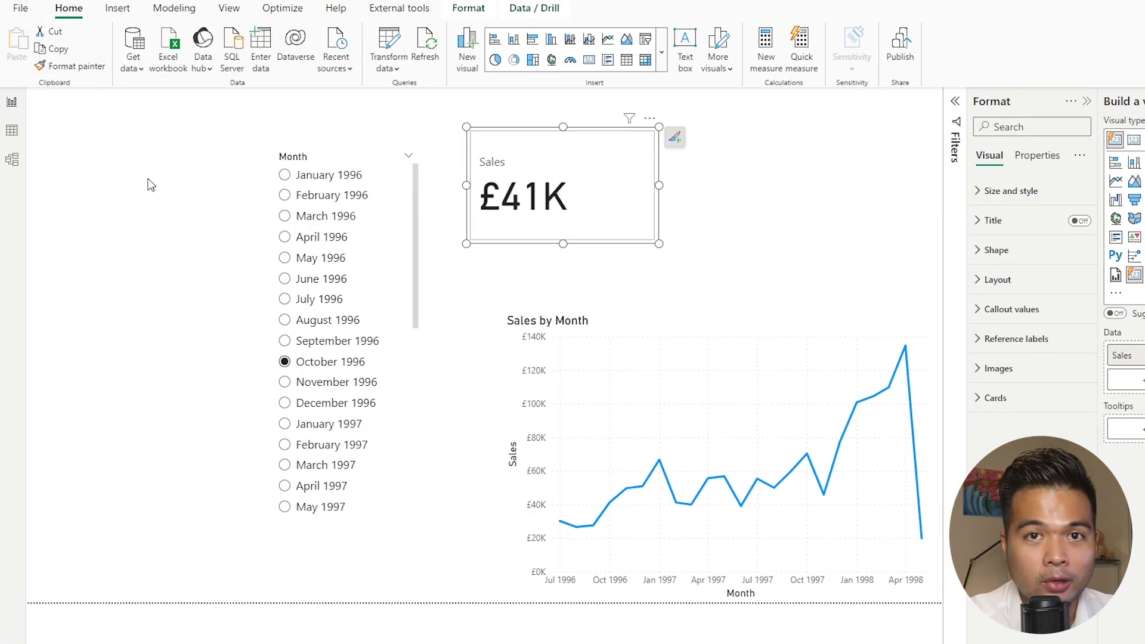
- Check the New card visual setting among the preview features in the global options, and close the options without changes
{"action": "left_click", "coordinate": [21, 11]}
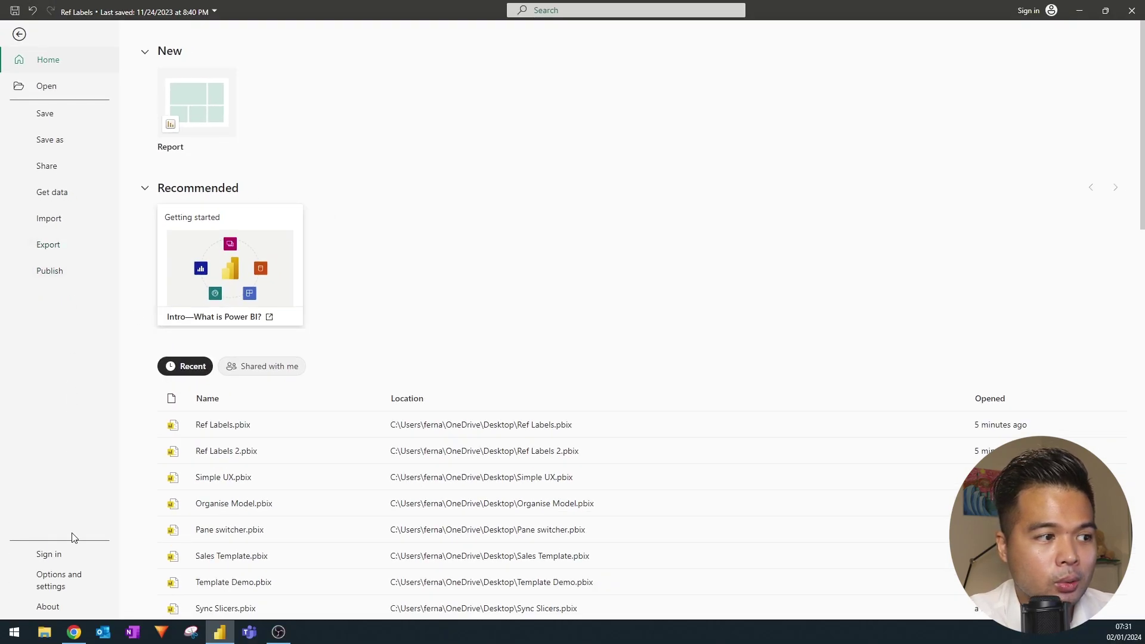
{"action": "left_click", "coordinate": [81, 578]}
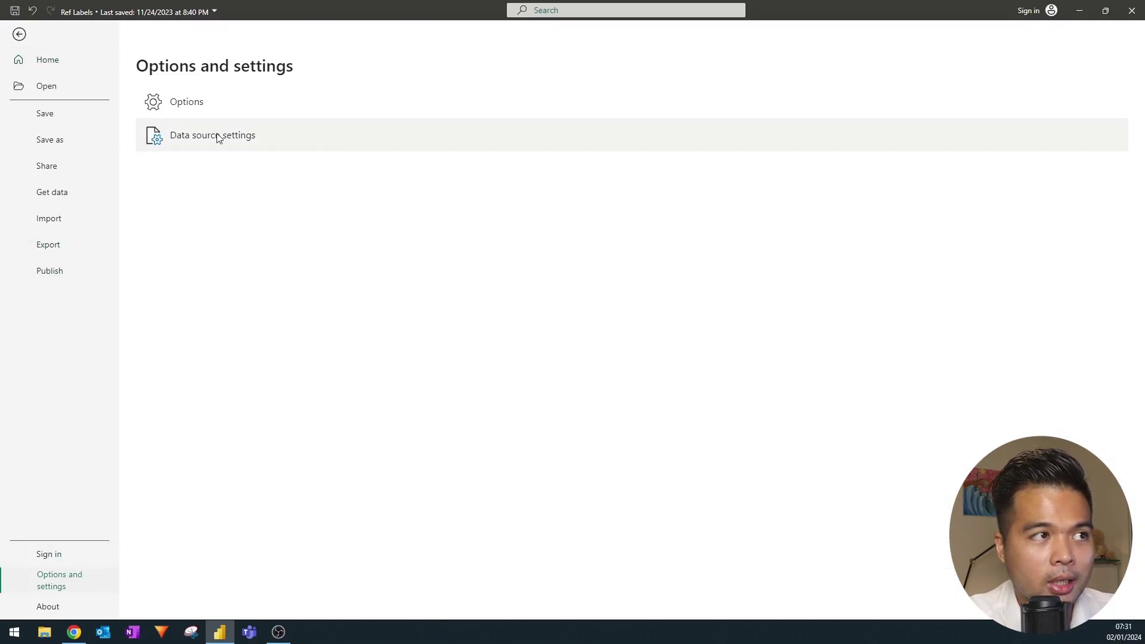
{"action": "key", "text": "Escape"}
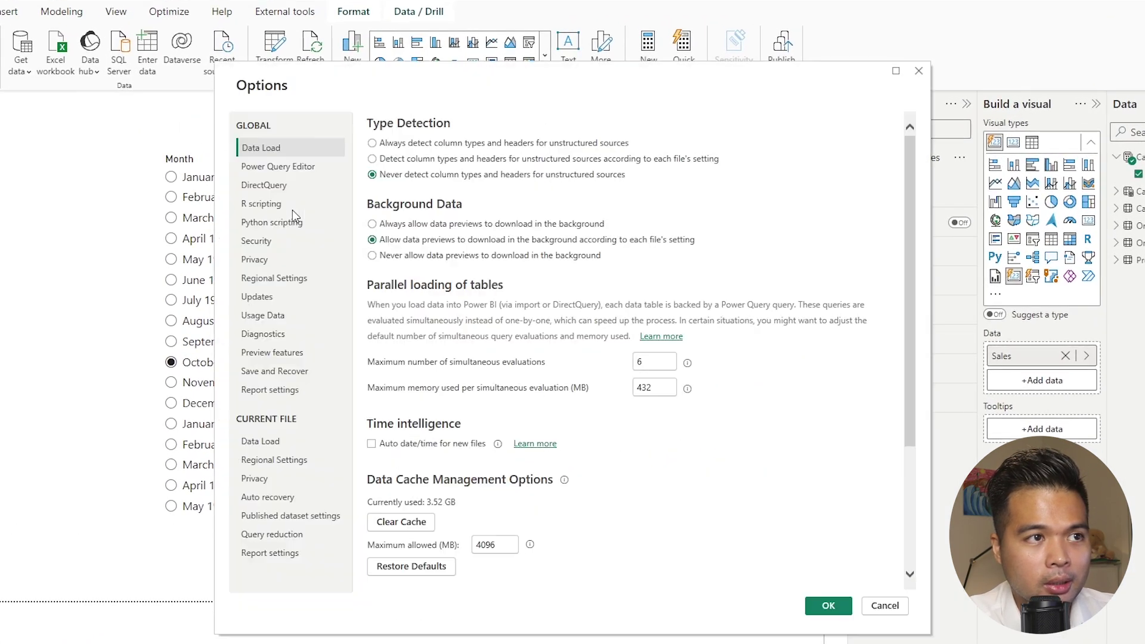
{"action": "left_click", "coordinate": [296, 354]}
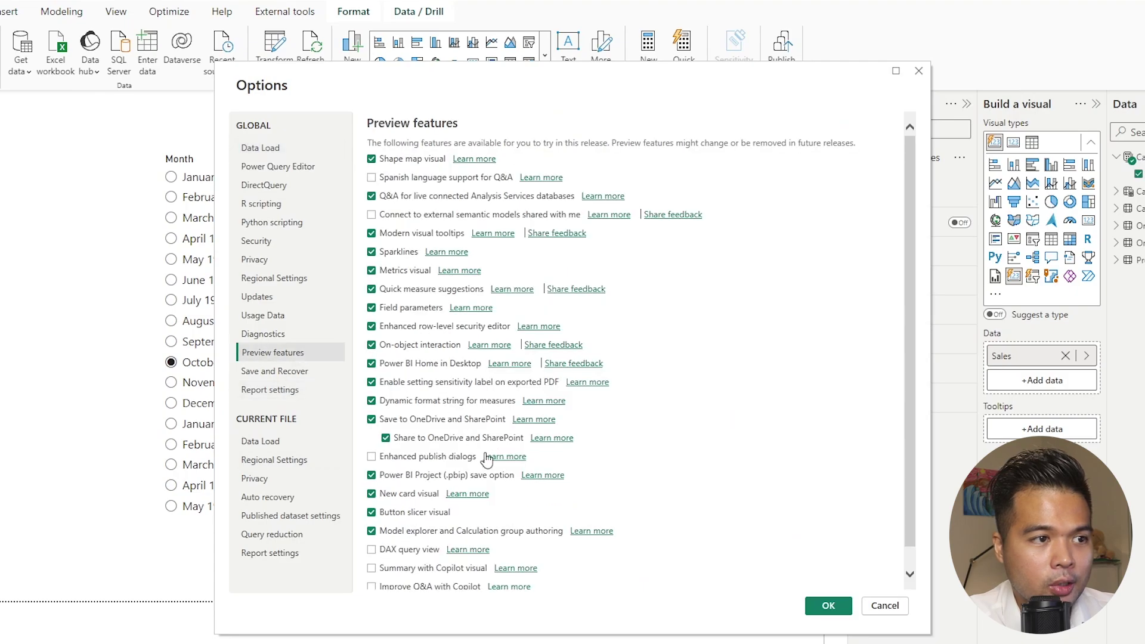
{"action": "scroll", "coordinate": [487, 461], "scroll_direction": "down", "scroll_amount": 1}
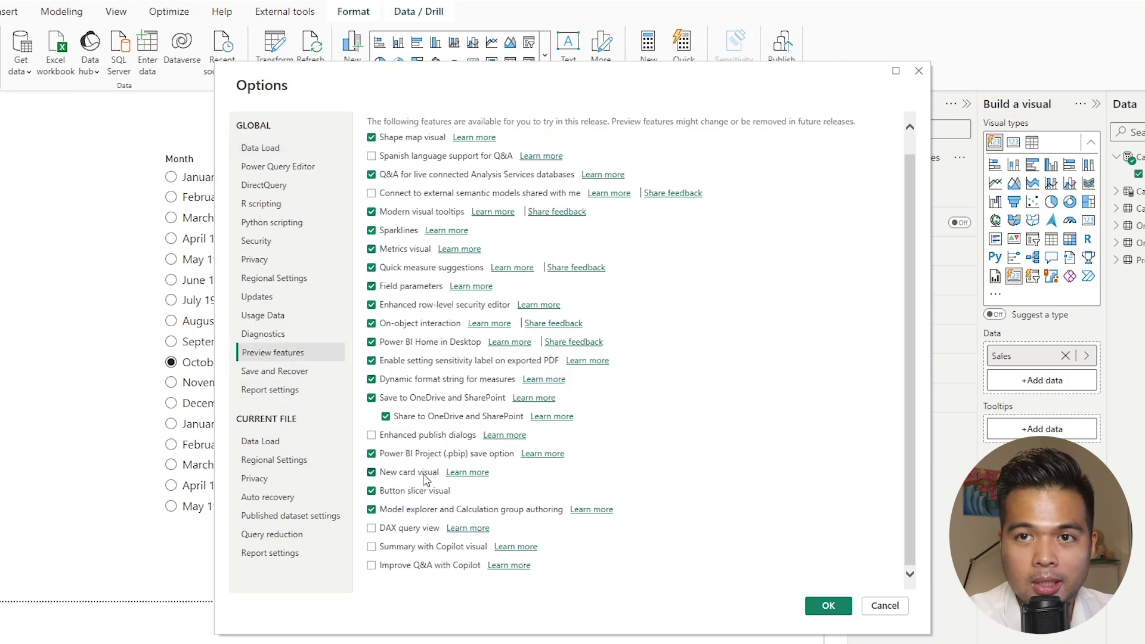
{"action": "left_click", "coordinate": [918, 71]}
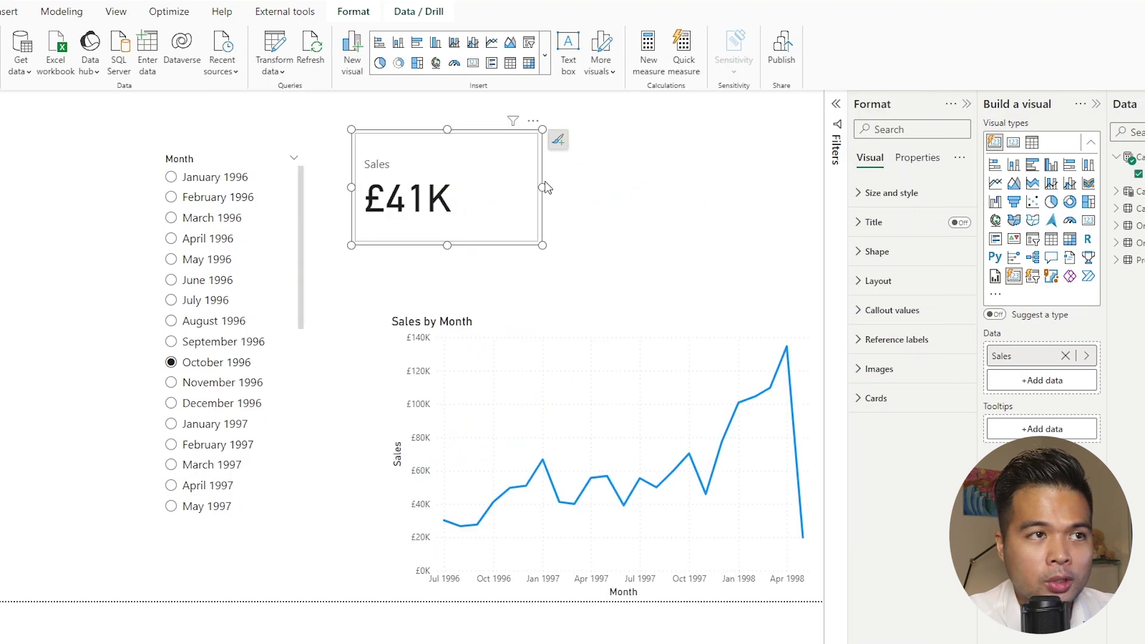
- Expand the Reference labels settings of the Sales card and collapse their Divider section
{"action": "left_click", "coordinate": [508, 191]}
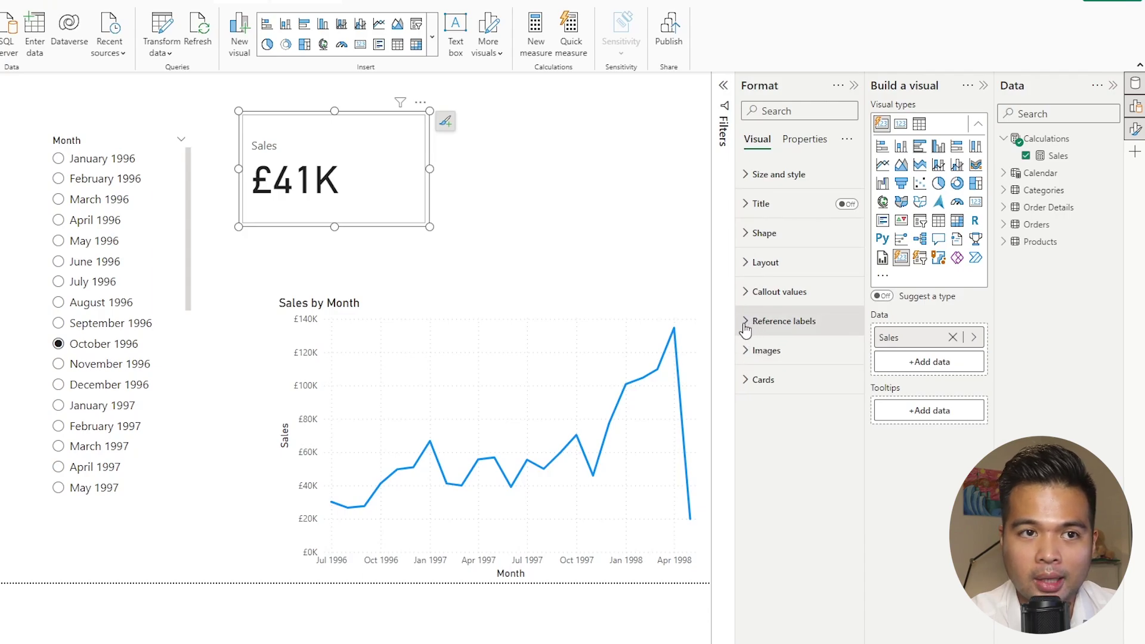
{"action": "left_click", "coordinate": [745, 325]}
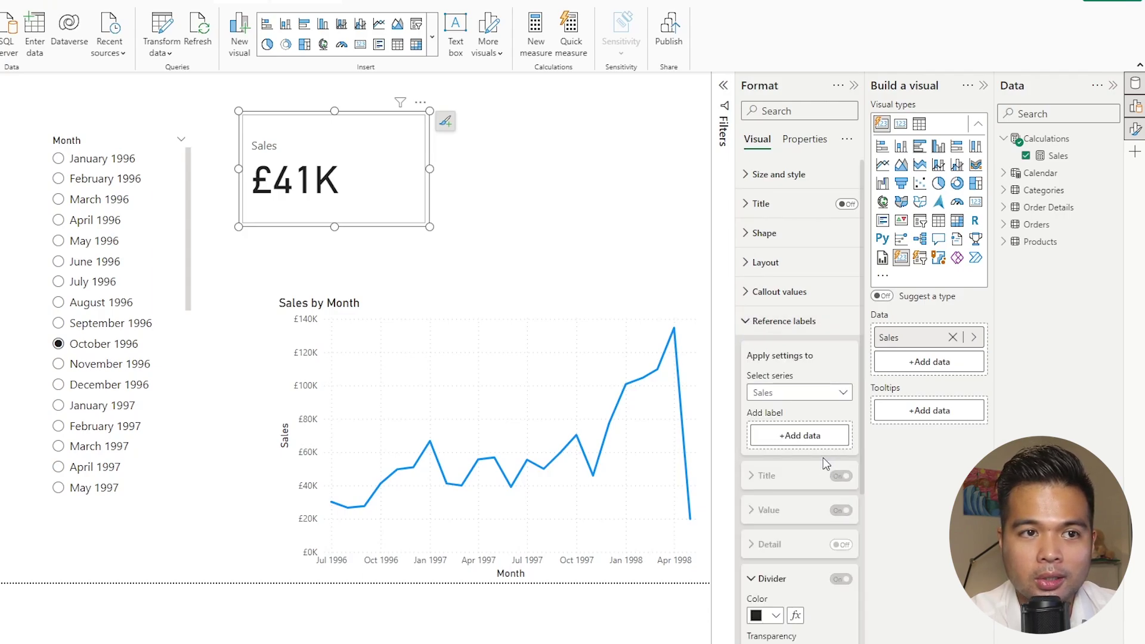
{"action": "scroll", "coordinate": [795, 420], "scroll_direction": "down", "scroll_amount": 2}
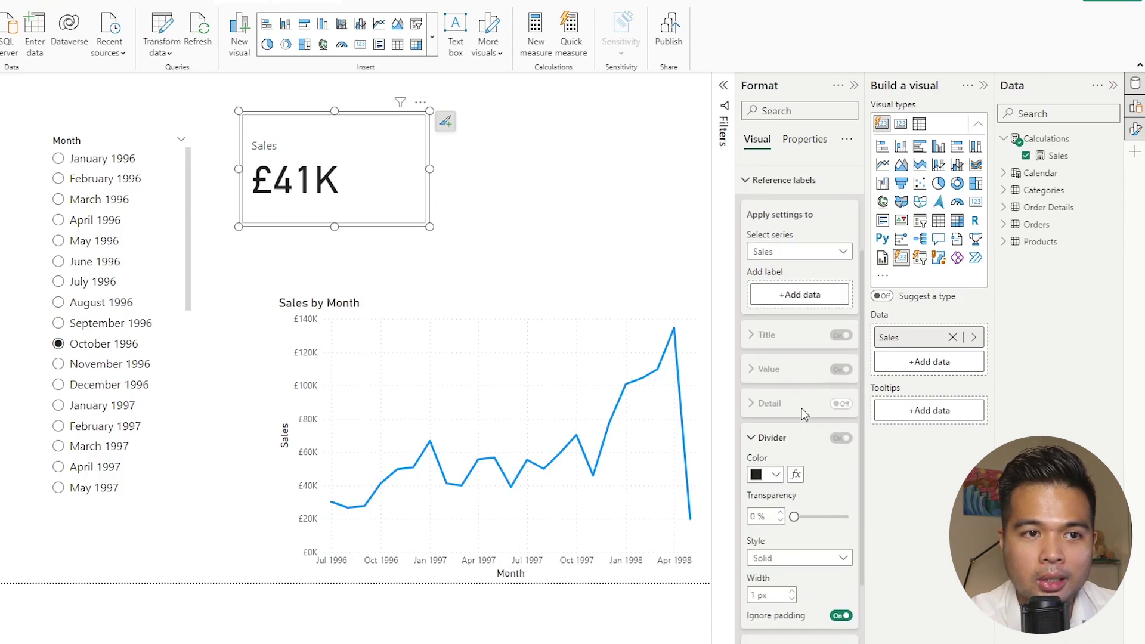
{"action": "left_click", "coordinate": [756, 434]}
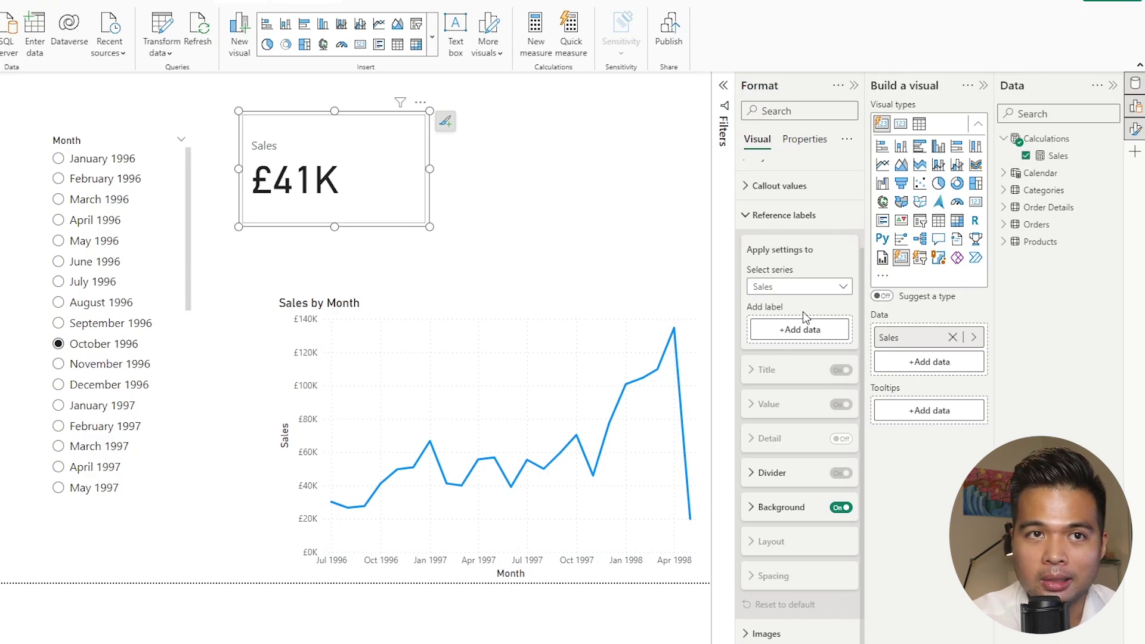
- Create a measure named Sales PM in the Calculations table and begin its formula with a multi-line CALCULATE function
{"action": "right_click", "coordinate": [1047, 145]}
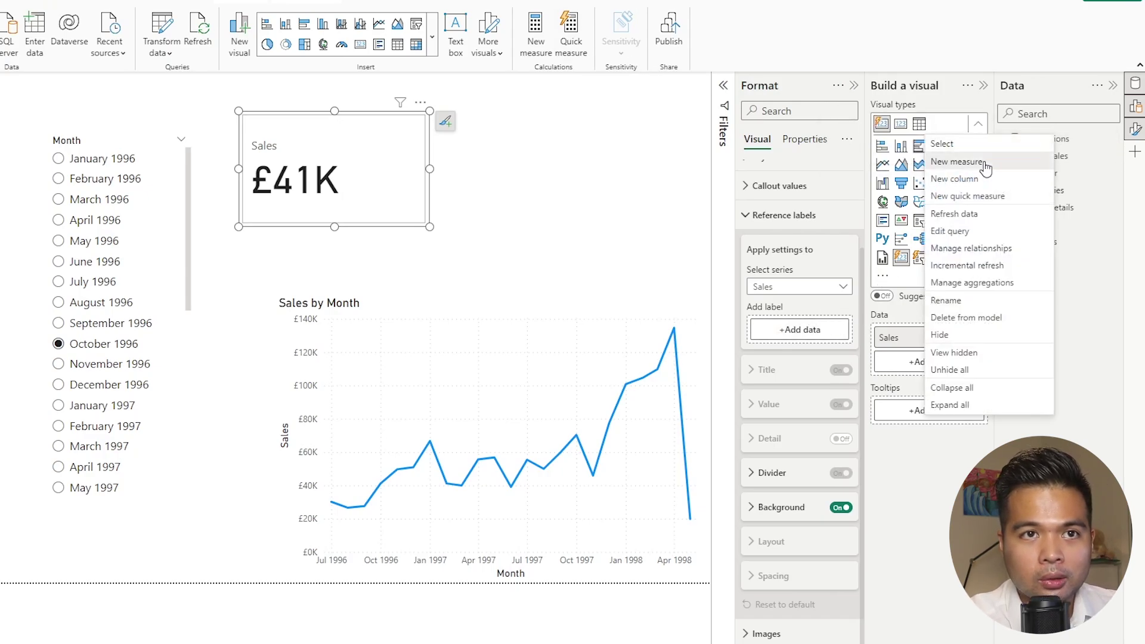
{"action": "left_click", "coordinate": [1038, 162]}
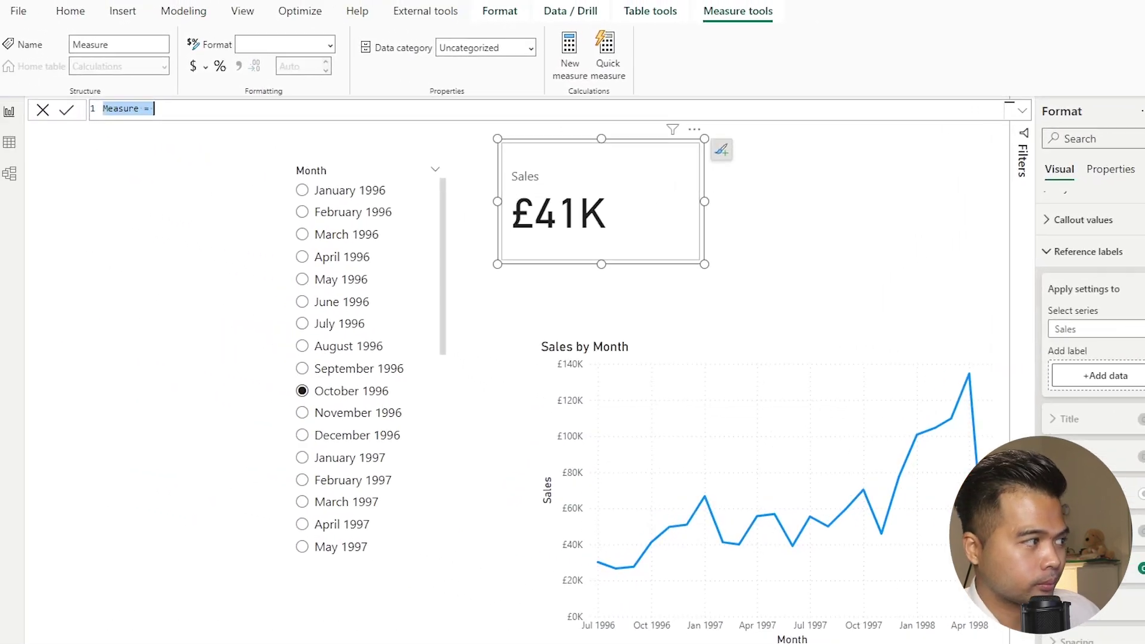
{"action": "type", "text": "Sales"}
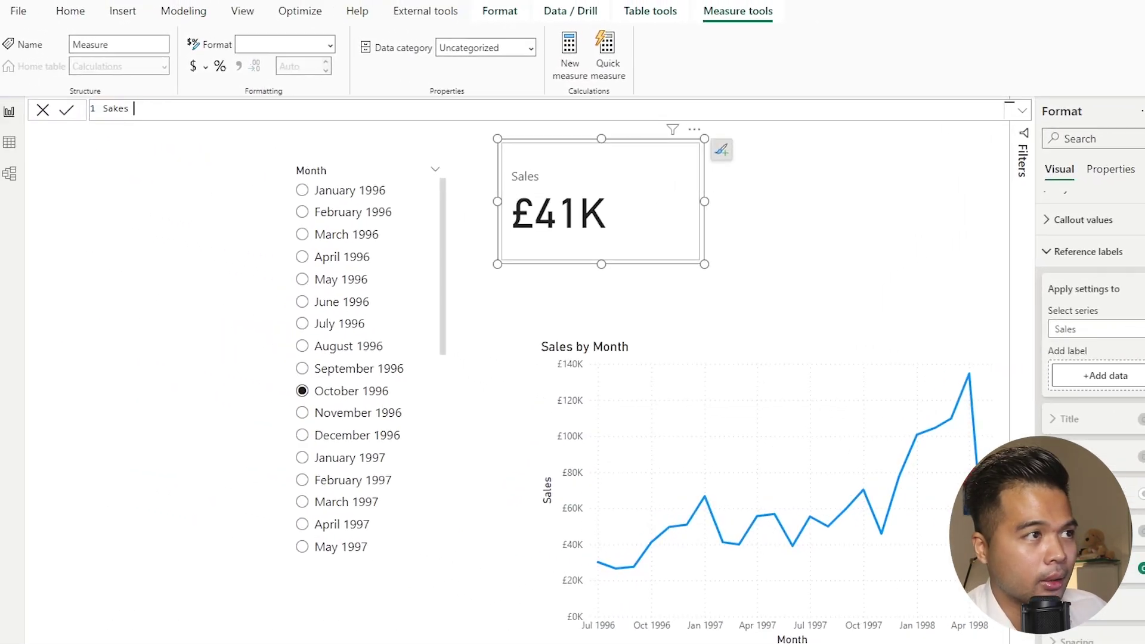
{"action": "type", "text": " PM = C"}
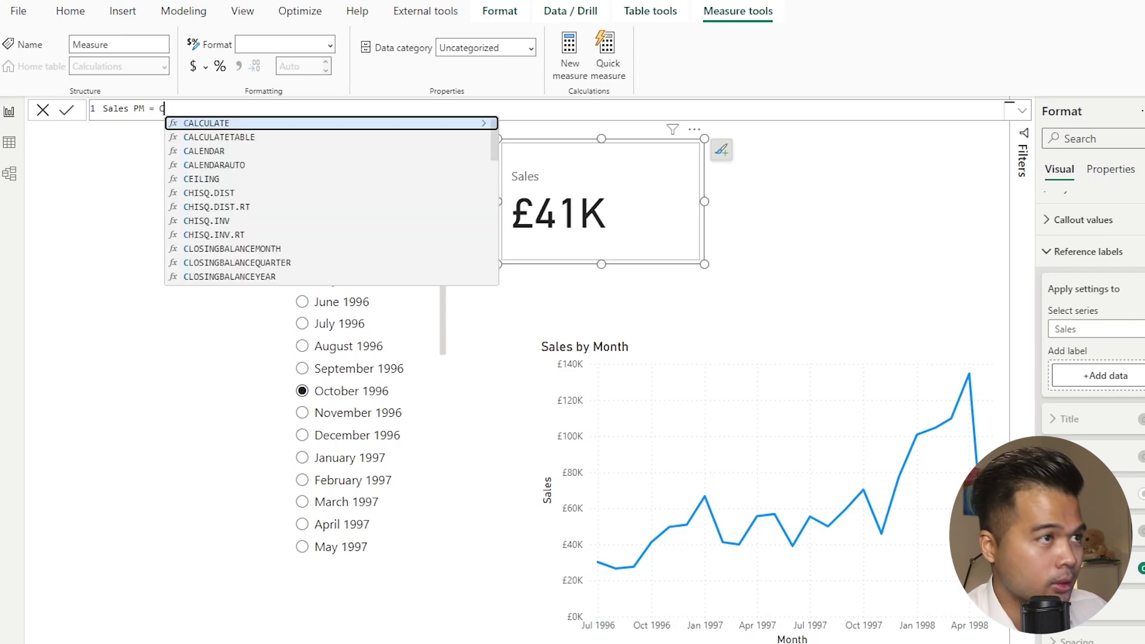
{"action": "key", "text": "Tab"}
{"action": "key", "text": "shift+Return"}
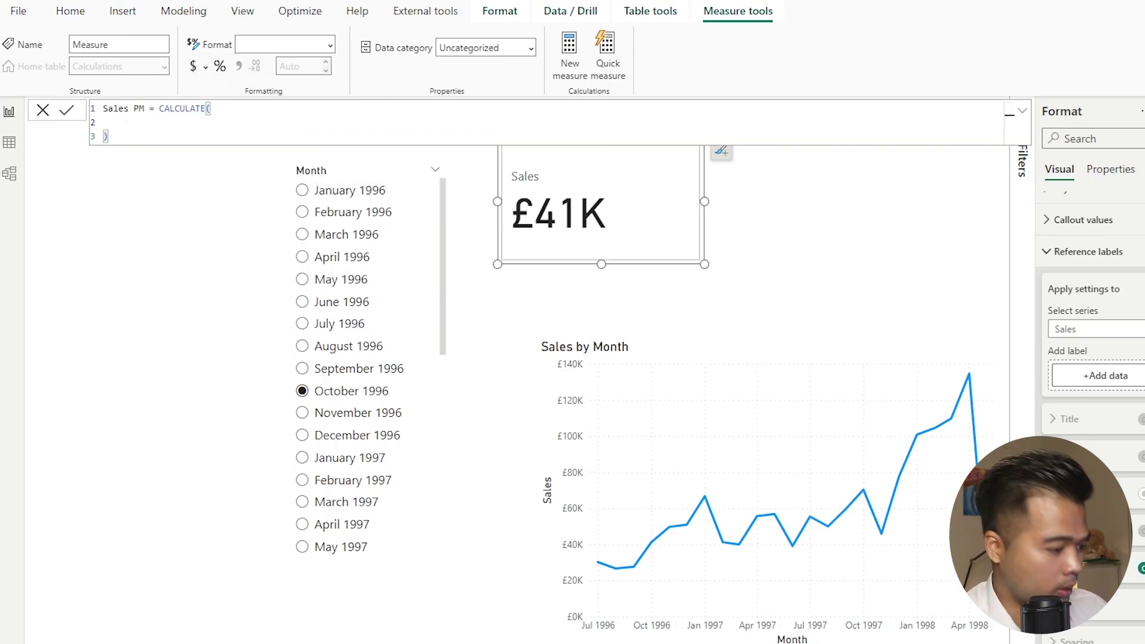
- Complete the Sales PM formula with the [Sales] expression and the filter PREVIOUSMONTH('Calendar'[Date]), and commit it
{"action": "type", "text": "Sales"}
{"action": "key", "text": "Tab"}
{"action": "key", "text": "shift+Return"}
{"action": "type", "text": ","}
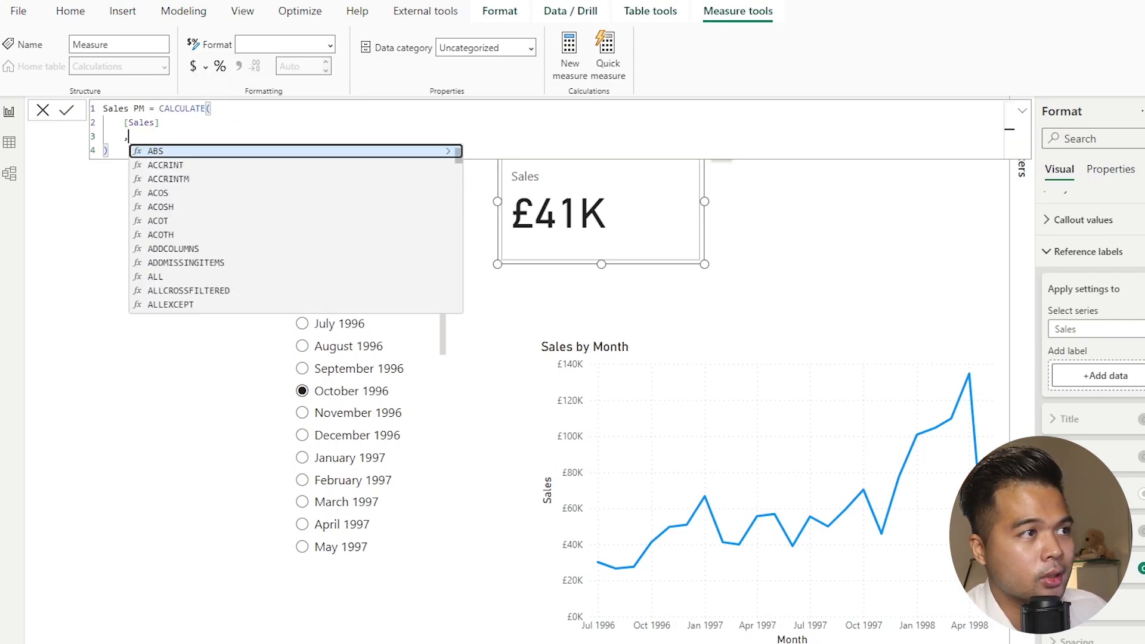
{"action": "type", "text": " PREVIO"}
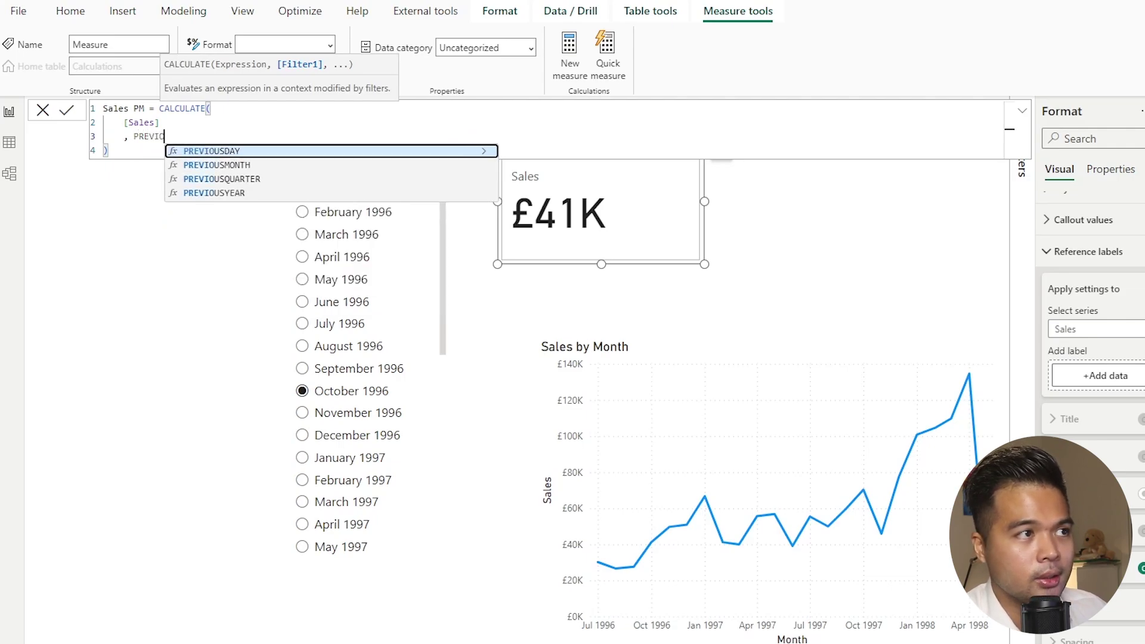
{"action": "type", "text": "USM"}
{"action": "key", "text": "Tab"}
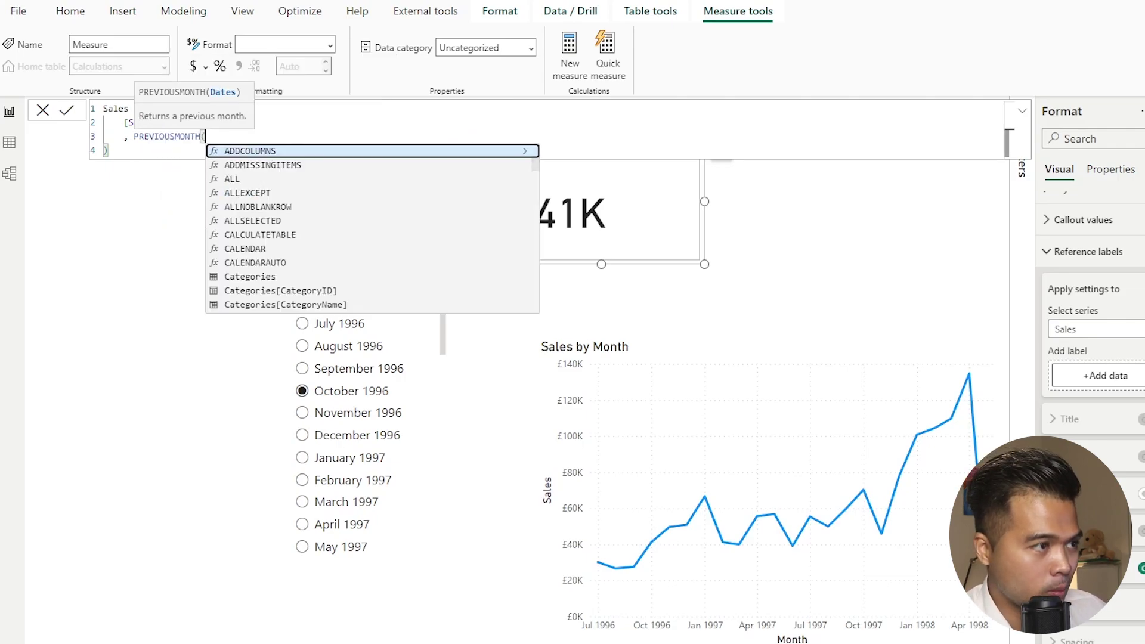
{"action": "type", "text": "cale"}
{"action": "key", "text": "Tab"}
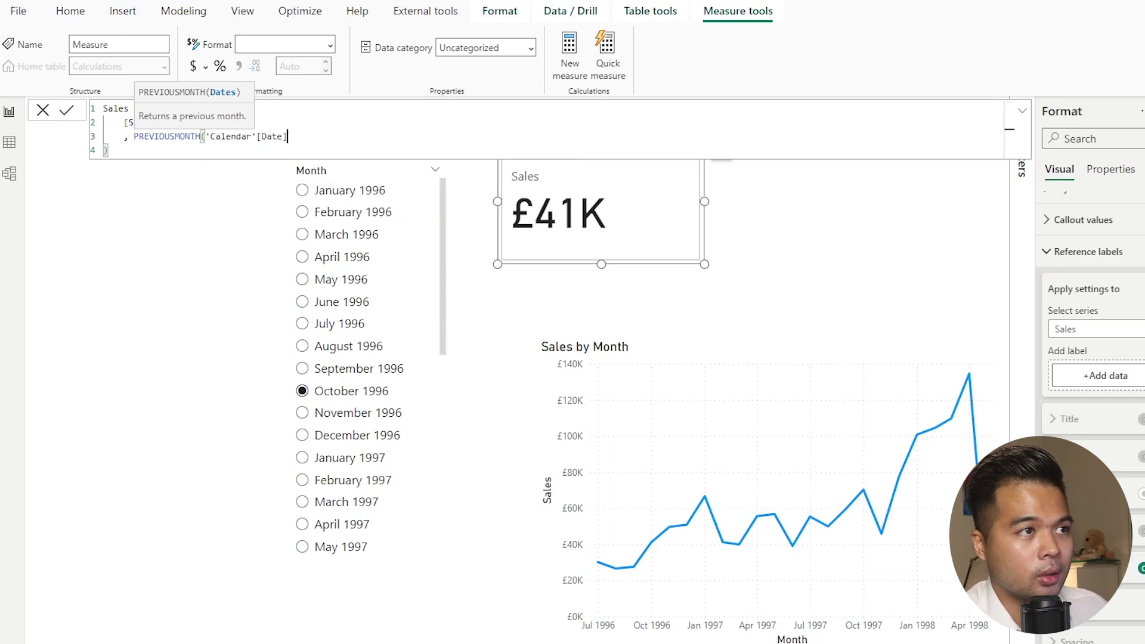
{"action": "type", "text": ")"}
{"action": "key", "text": "Return"}
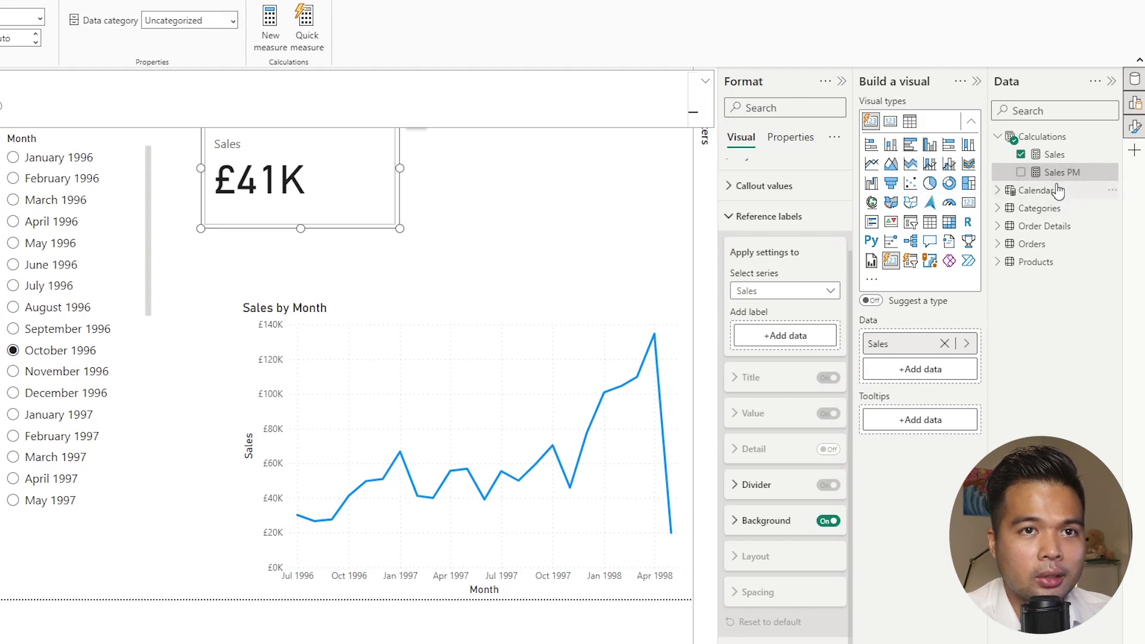
- Try the Sales PM measure as a second value in a widened Sales card, and remove the measure from the card
{"action": "left_click_drag", "start_coordinate": [1058, 172], "coordinate": [929, 372]}
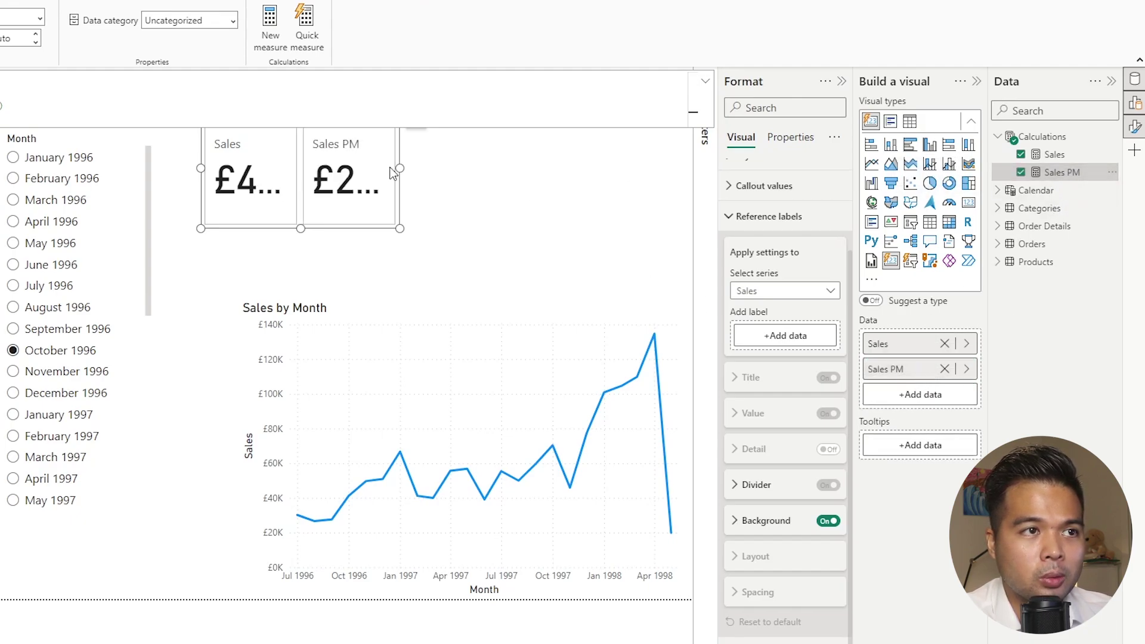
{"action": "left_click_drag", "start_coordinate": [393, 169], "coordinate": [499, 172]}
{"action": "left_click_drag", "start_coordinate": [498, 174], "coordinate": [481, 170]}
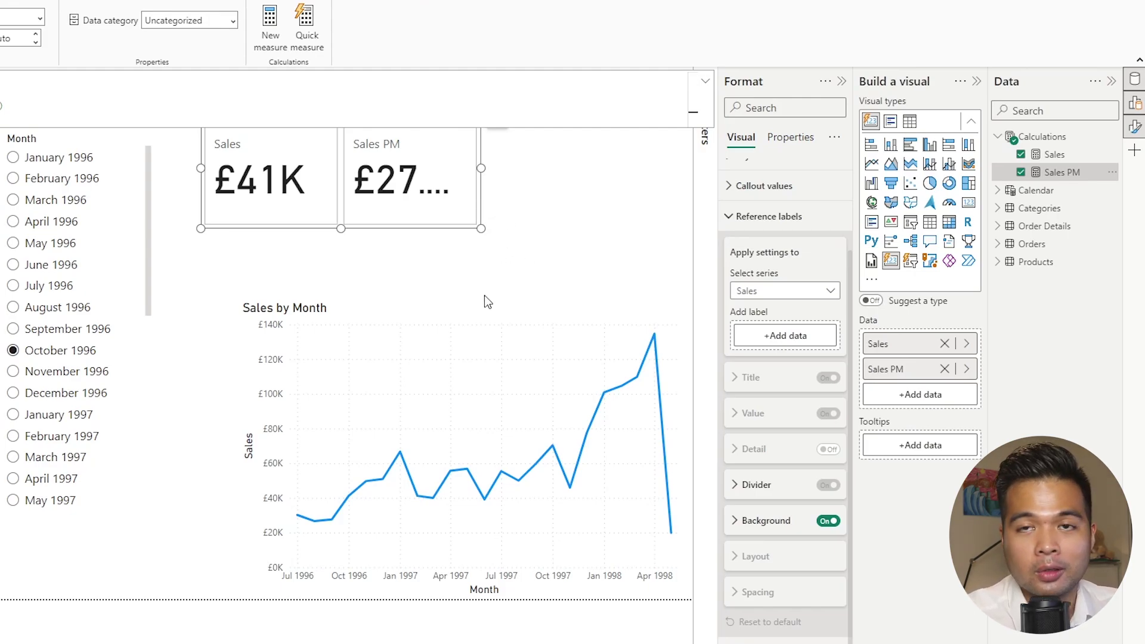
{"action": "left_click", "coordinate": [944, 369]}
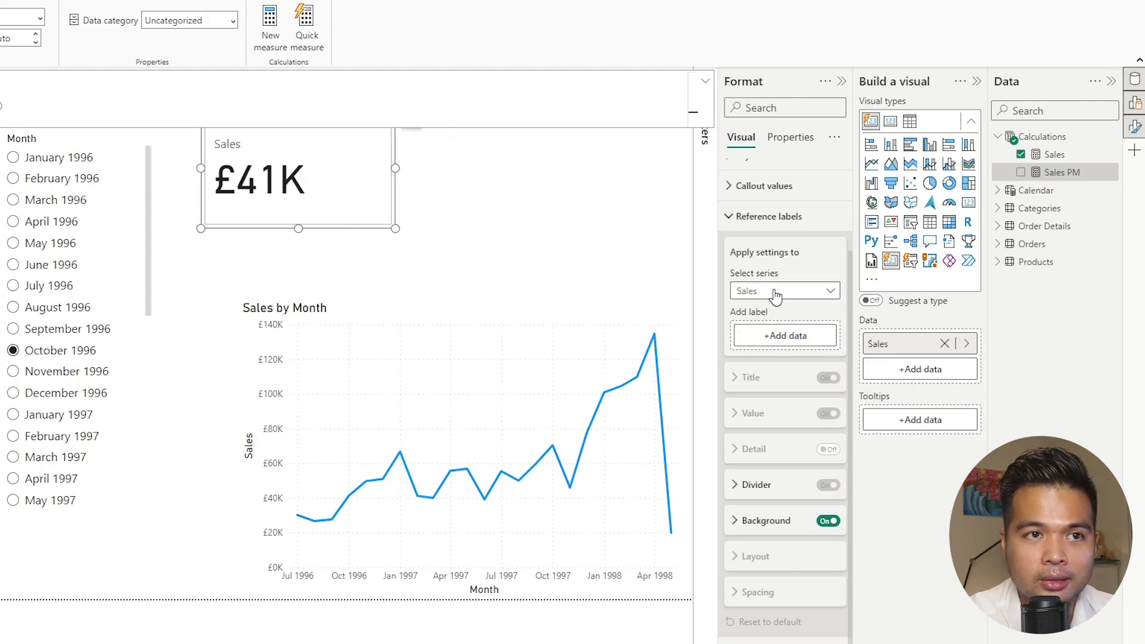
- Add the Sales PM measure as a reference label for the Sales series and collapse the label's Title section
{"action": "left_click_drag", "start_coordinate": [1058, 173], "coordinate": [786, 336]}
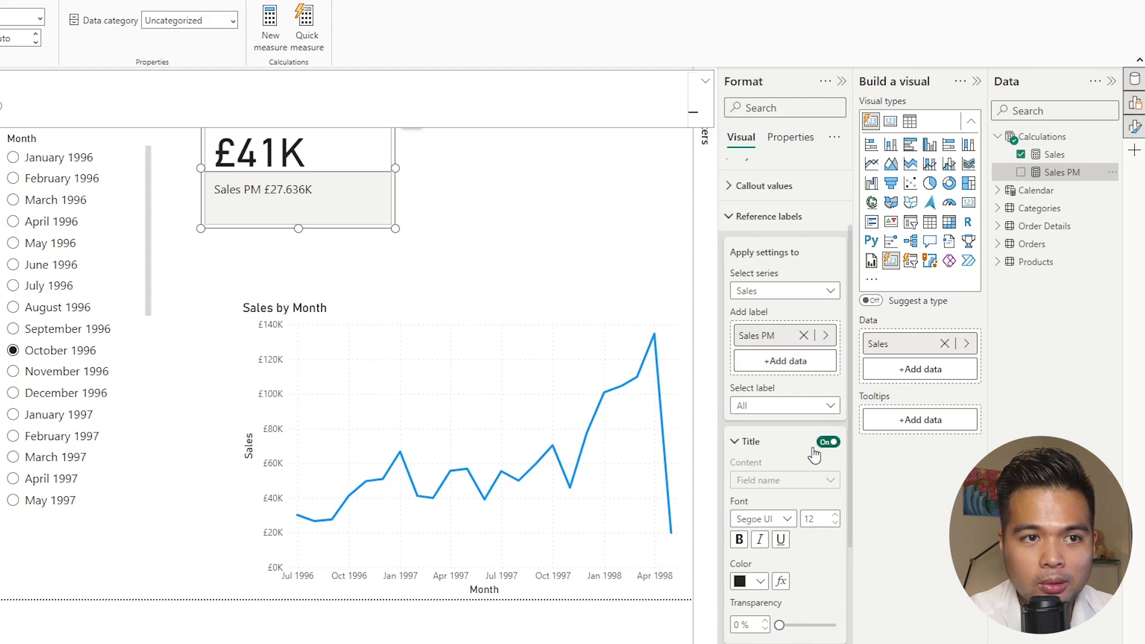
{"action": "scroll", "coordinate": [810, 452], "scroll_direction": "down", "scroll_amount": 3}
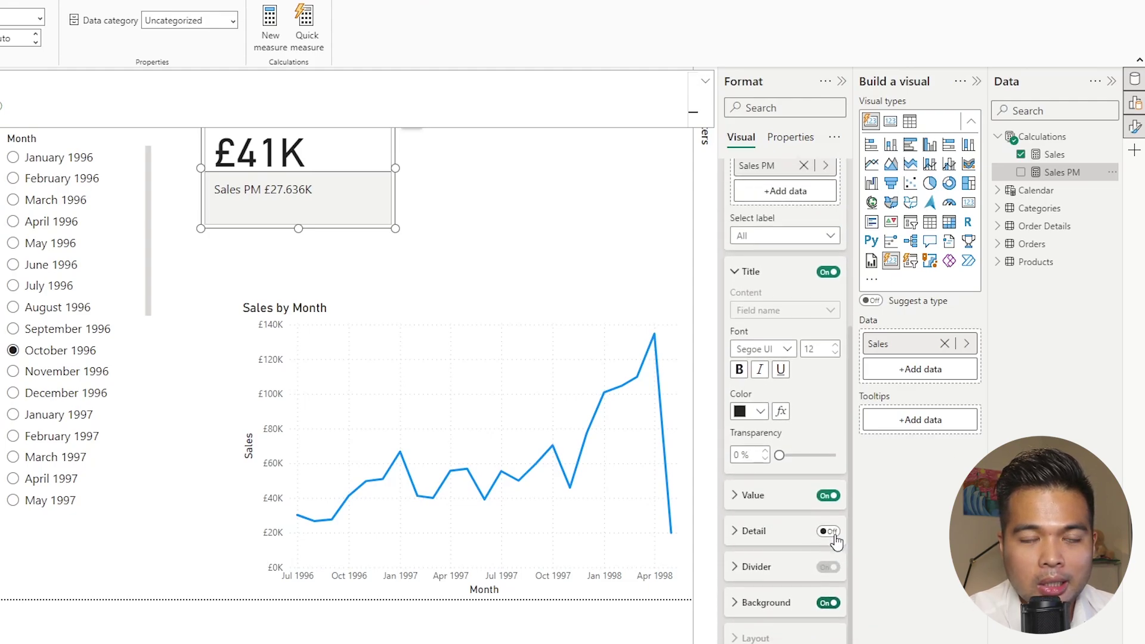
{"action": "scroll", "coordinate": [815, 432], "scroll_direction": "up", "scroll_amount": 6}
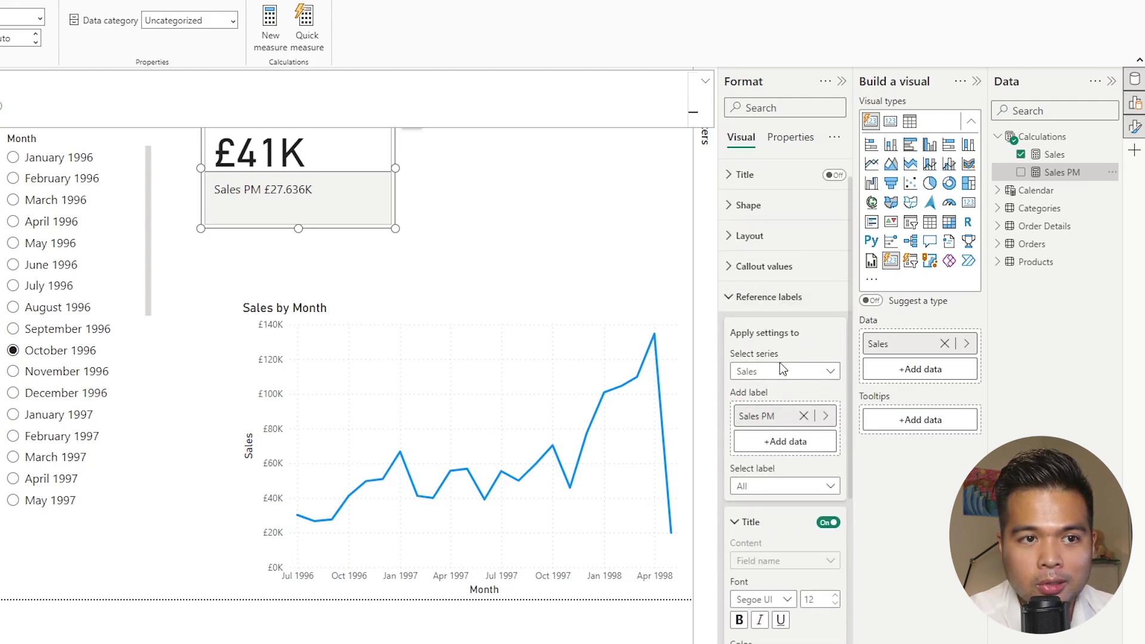
{"action": "scroll", "coordinate": [779, 364], "scroll_direction": "down", "scroll_amount": 5}
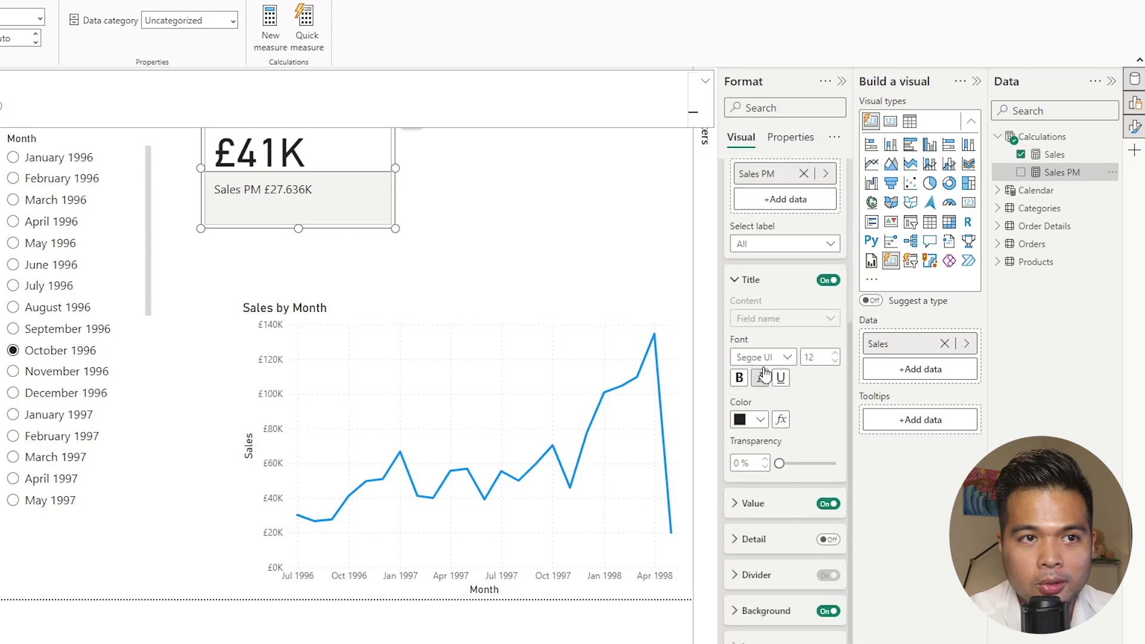
{"action": "left_click", "coordinate": [752, 285]}
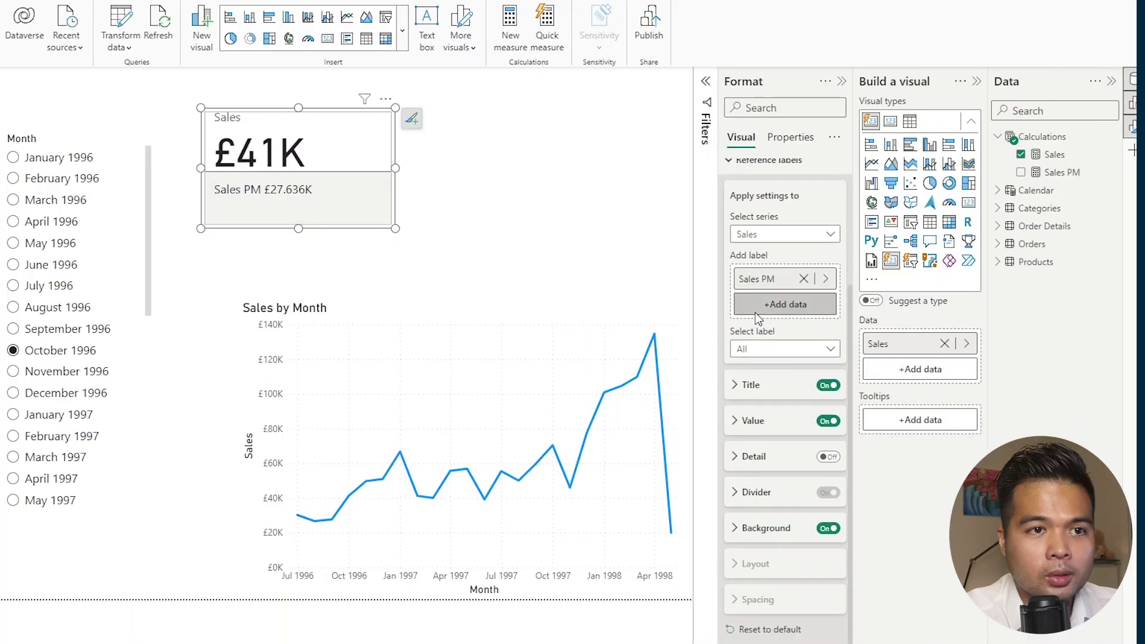
- Give the Sales PM reference label a custom title reading Last Month
{"action": "scroll", "coordinate": [755, 313], "scroll_direction": "down", "scroll_amount": 1}
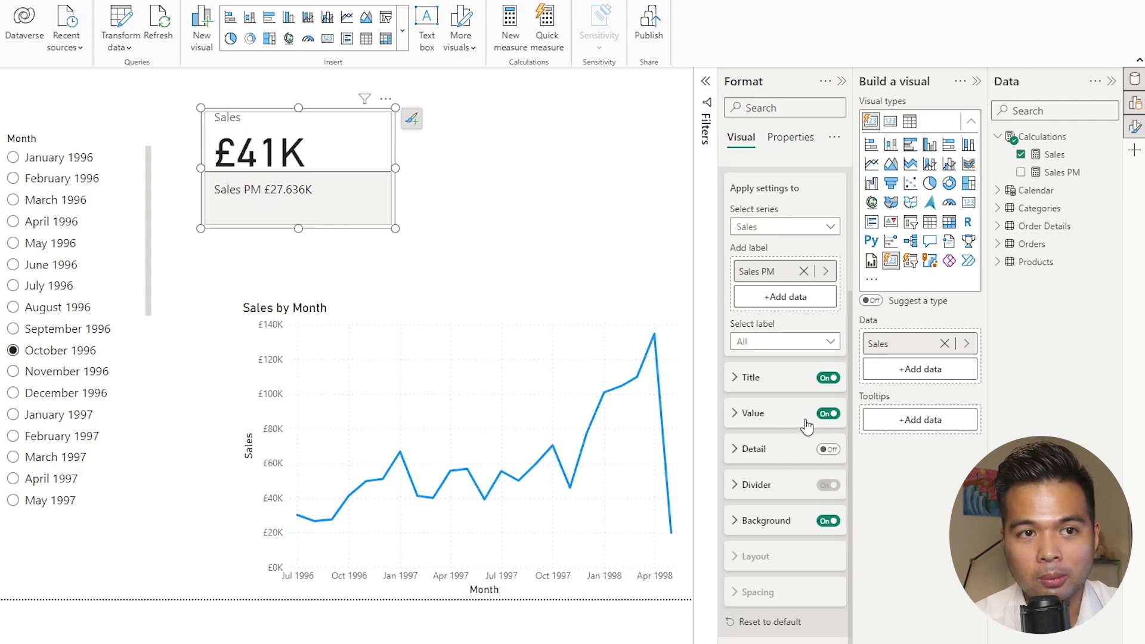
{"action": "left_click", "coordinate": [773, 383]}
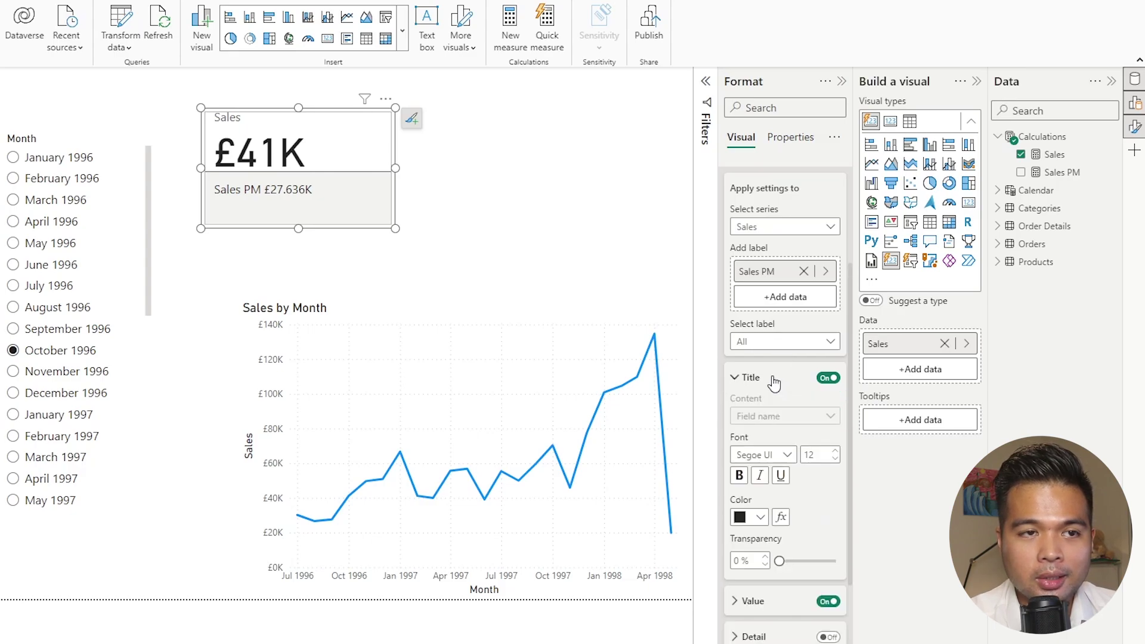
{"action": "left_click", "coordinate": [806, 341]}
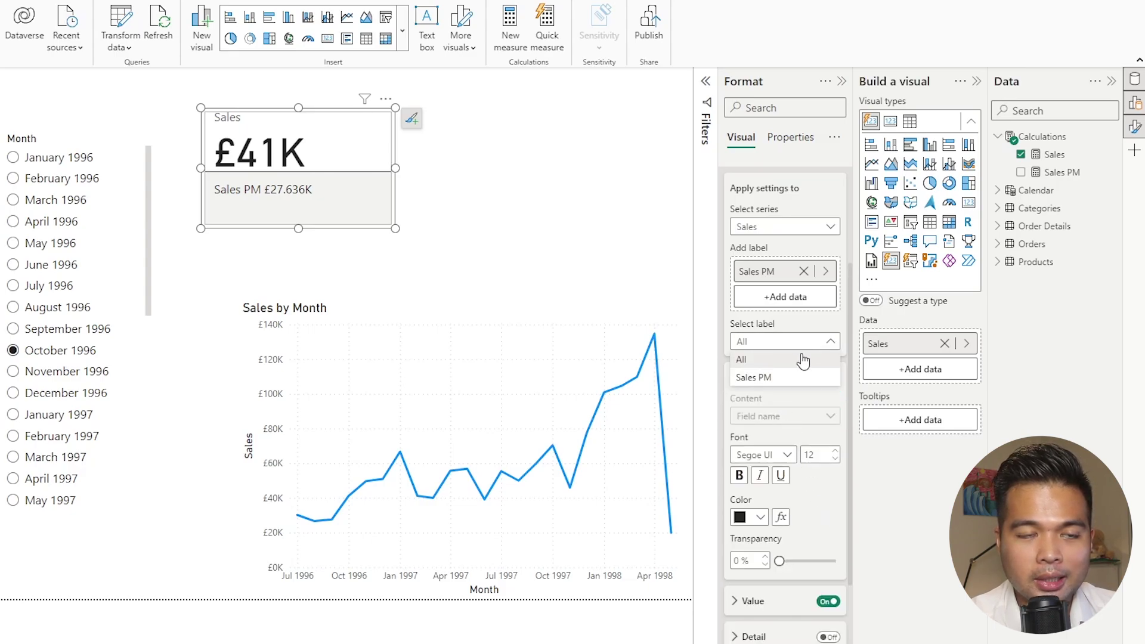
{"action": "left_click", "coordinate": [758, 382]}
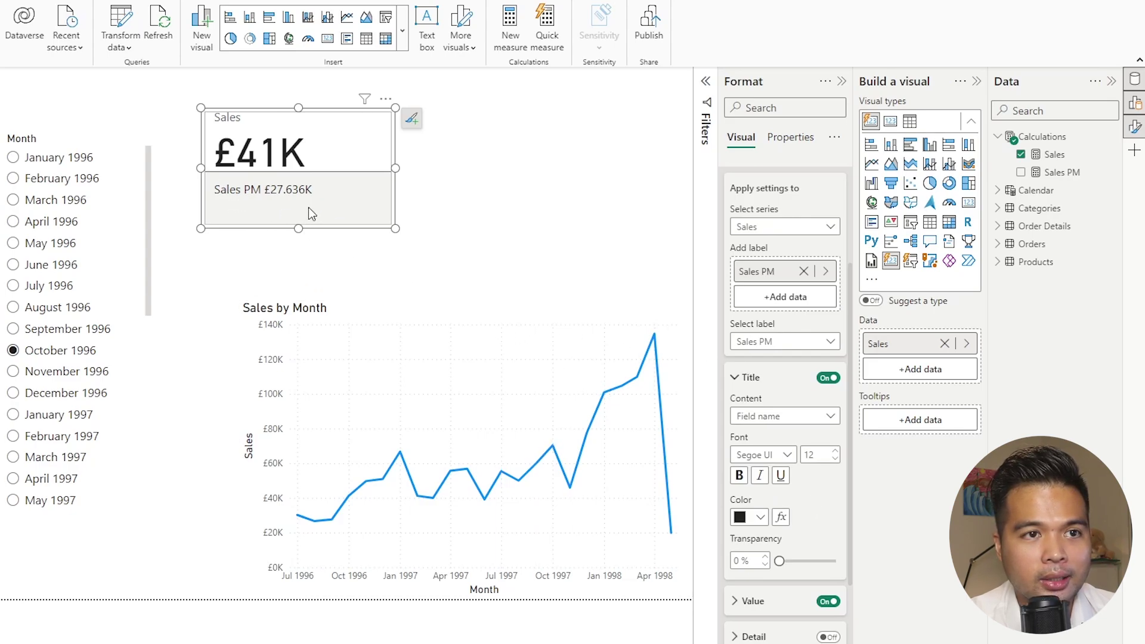
{"action": "left_click", "coordinate": [821, 422]}
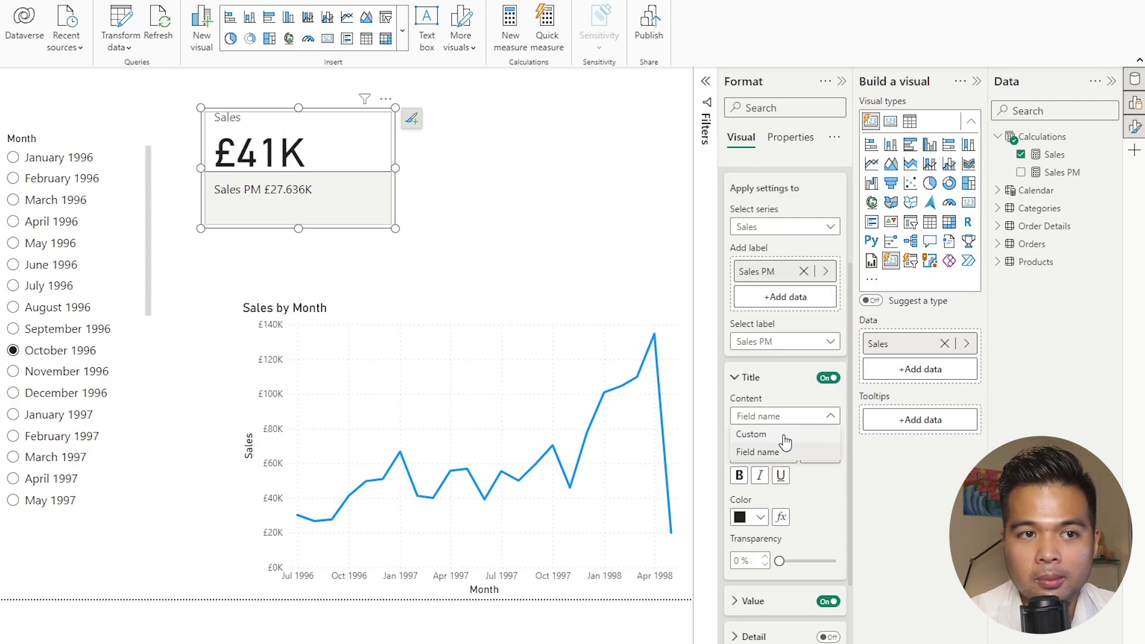
{"action": "left_click", "coordinate": [751, 434]}
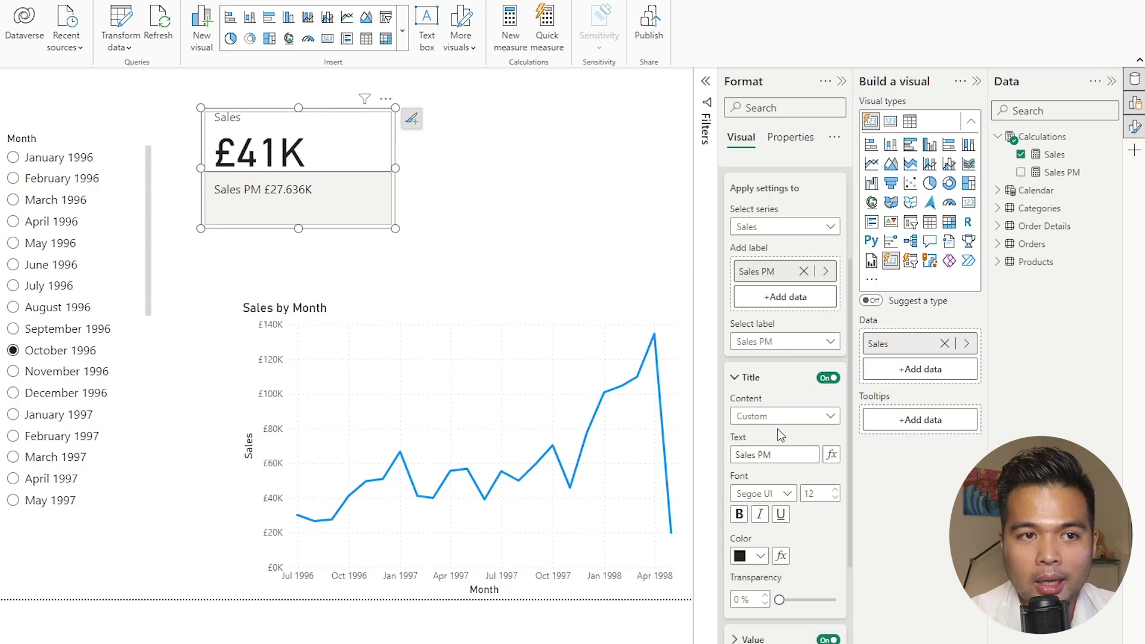
{"action": "left_click_drag", "start_coordinate": [775, 455], "coordinate": [717, 455]}
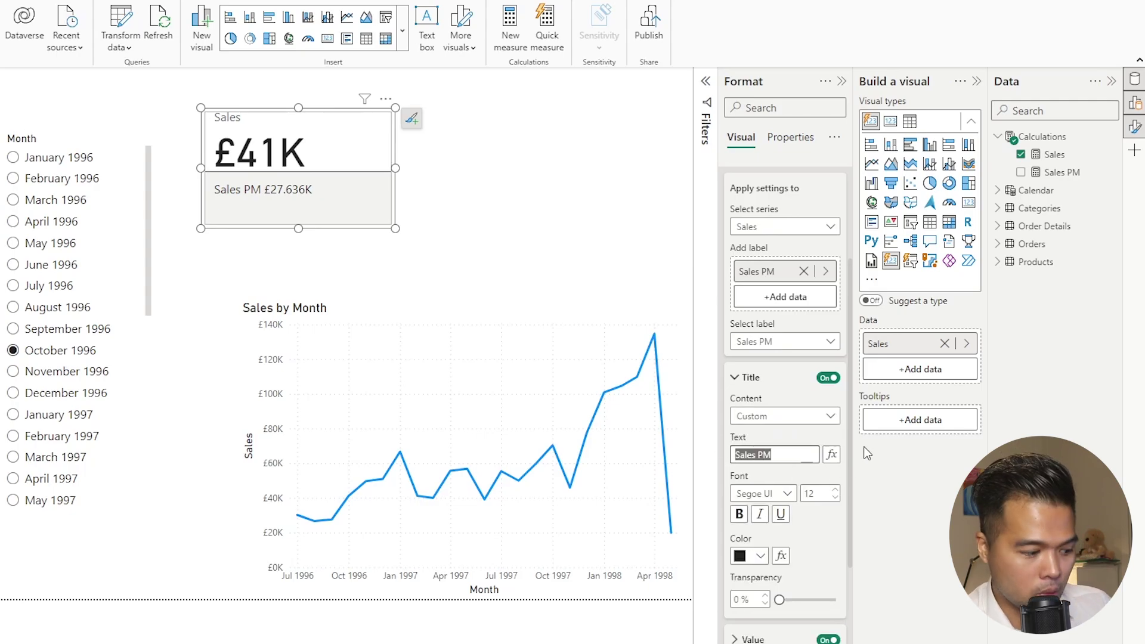
{"action": "type", "text": "Last Mo"}
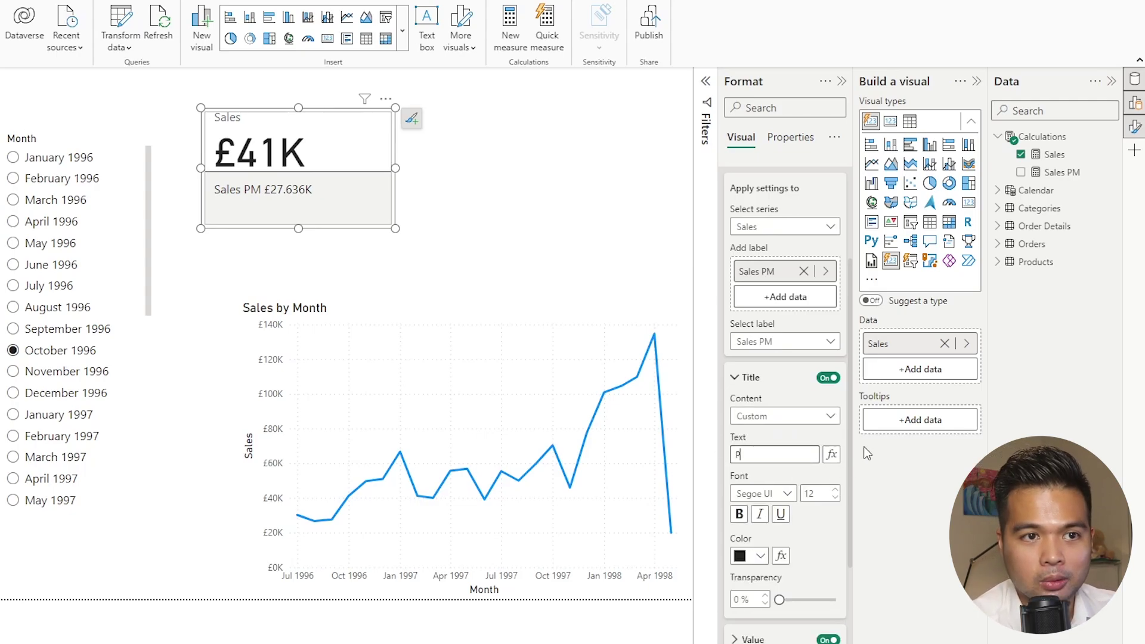
{"action": "type", "text": "nth"}
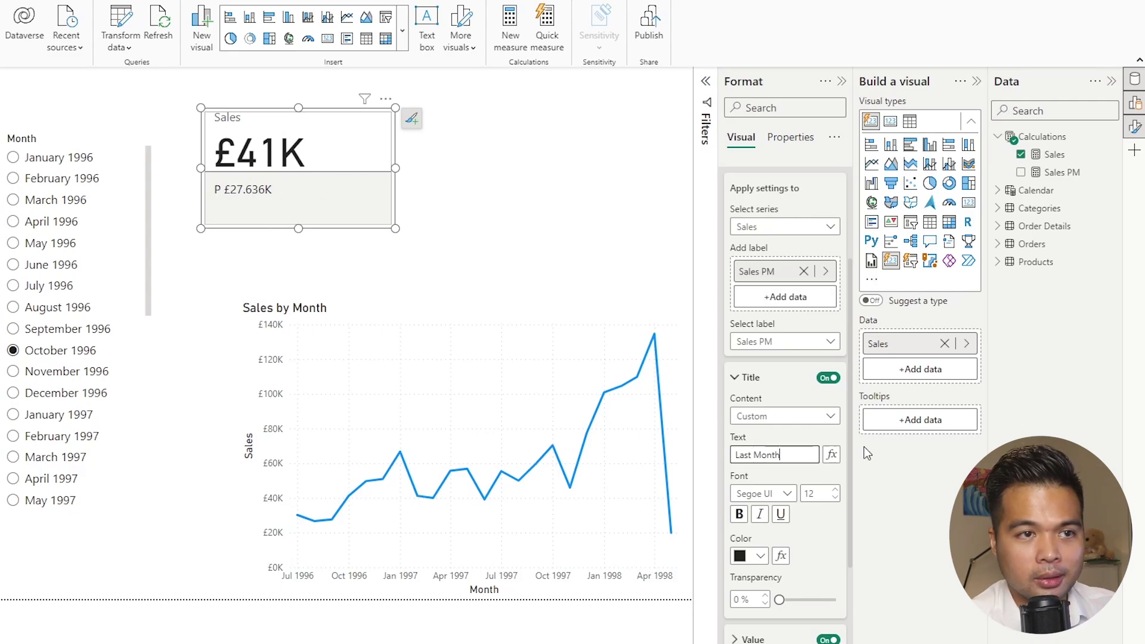
- Set the Last Month title's font size to 10 and collapse the Title section
{"action": "left_click", "coordinate": [836, 498]}
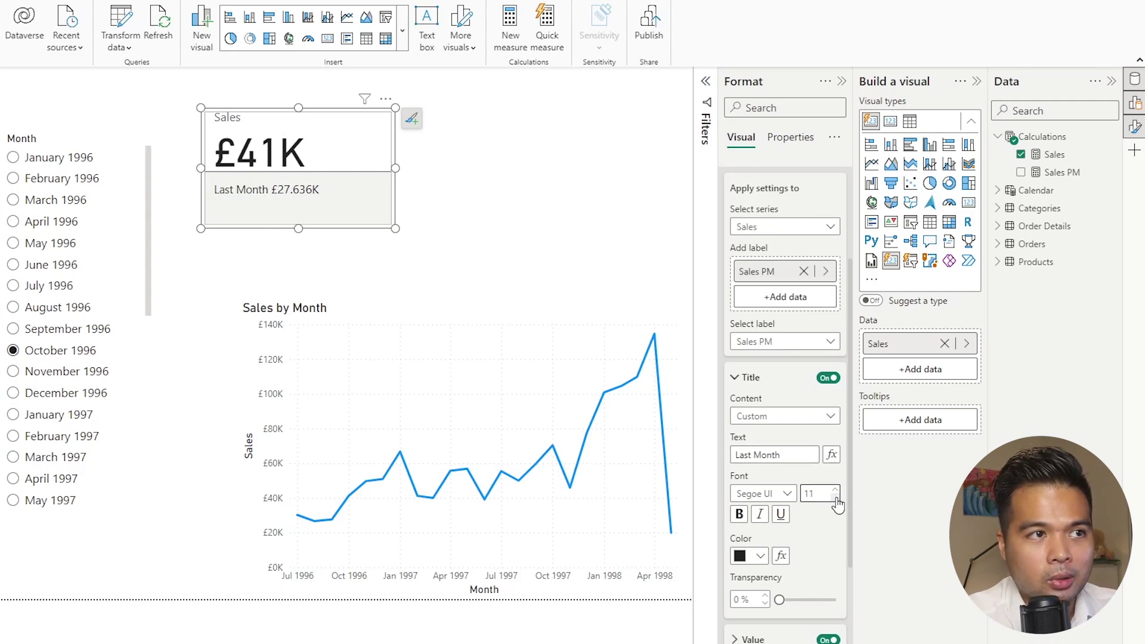
{"action": "left_click", "coordinate": [835, 498]}
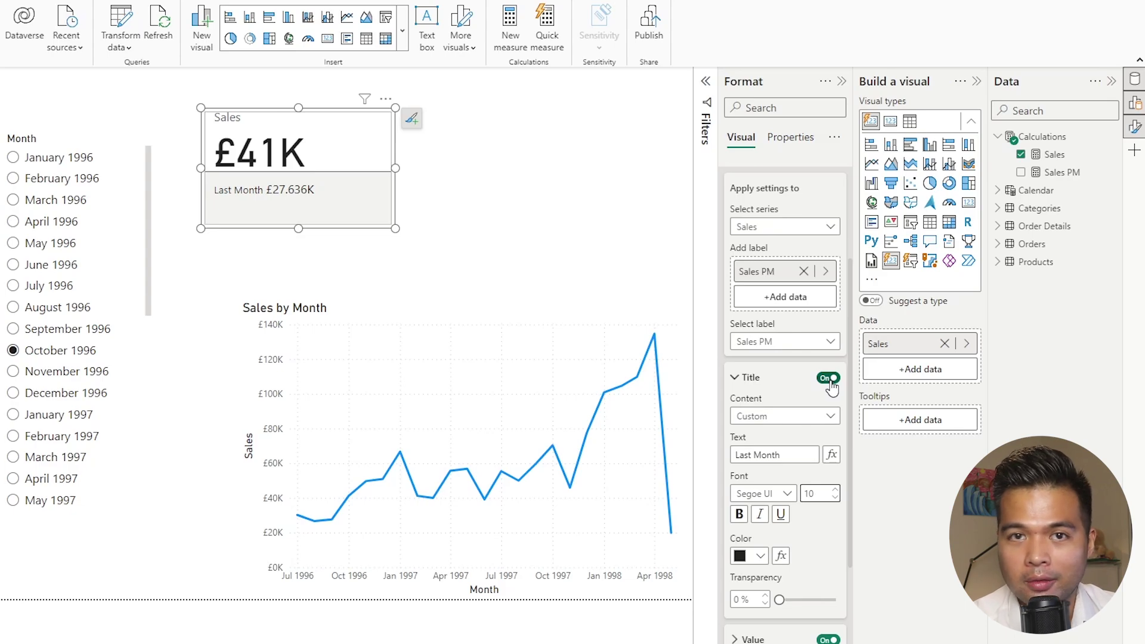
{"action": "left_click", "coordinate": [766, 380]}
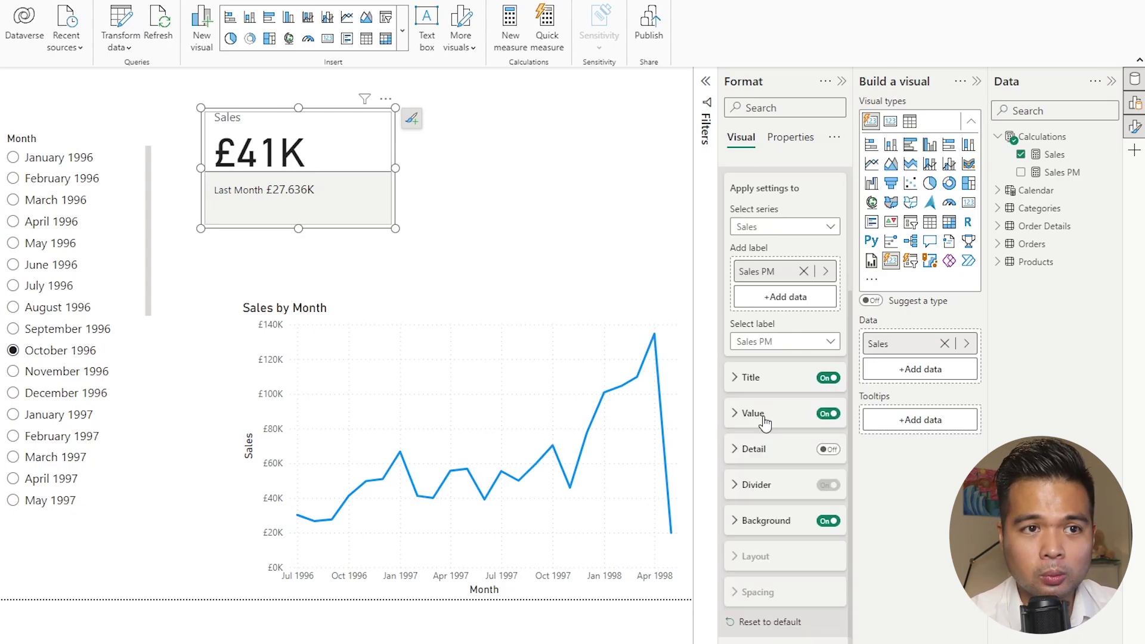
- Set the Sales PM reference label's value decimal places to 0
{"action": "left_click", "coordinate": [764, 422]}
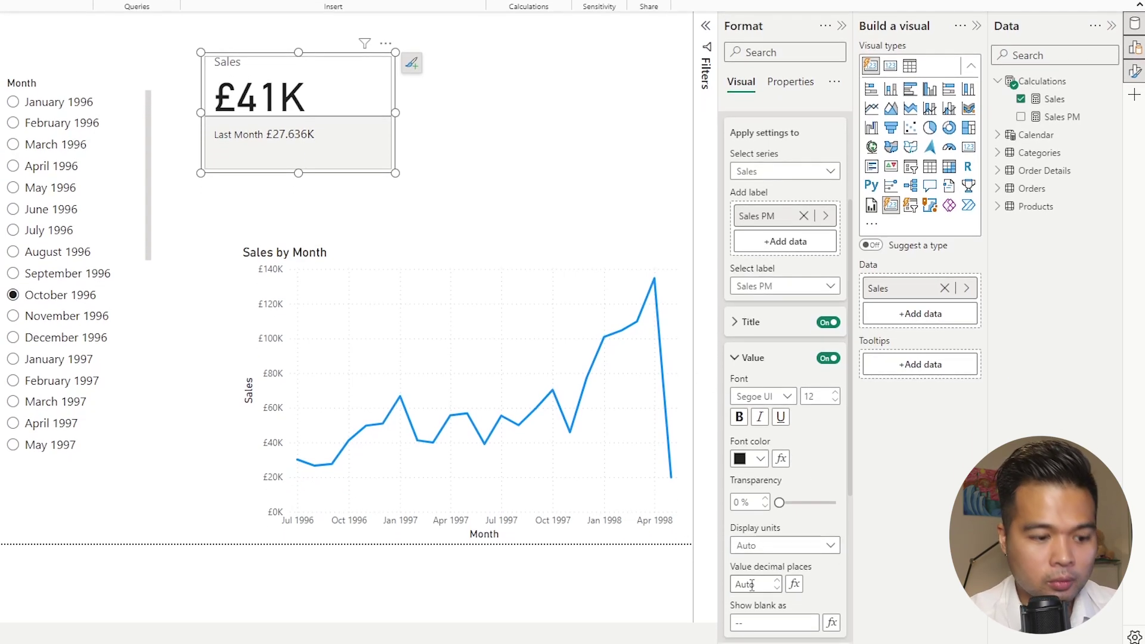
{"action": "left_click", "coordinate": [752, 584]}
{"action": "type", "text": "0"}
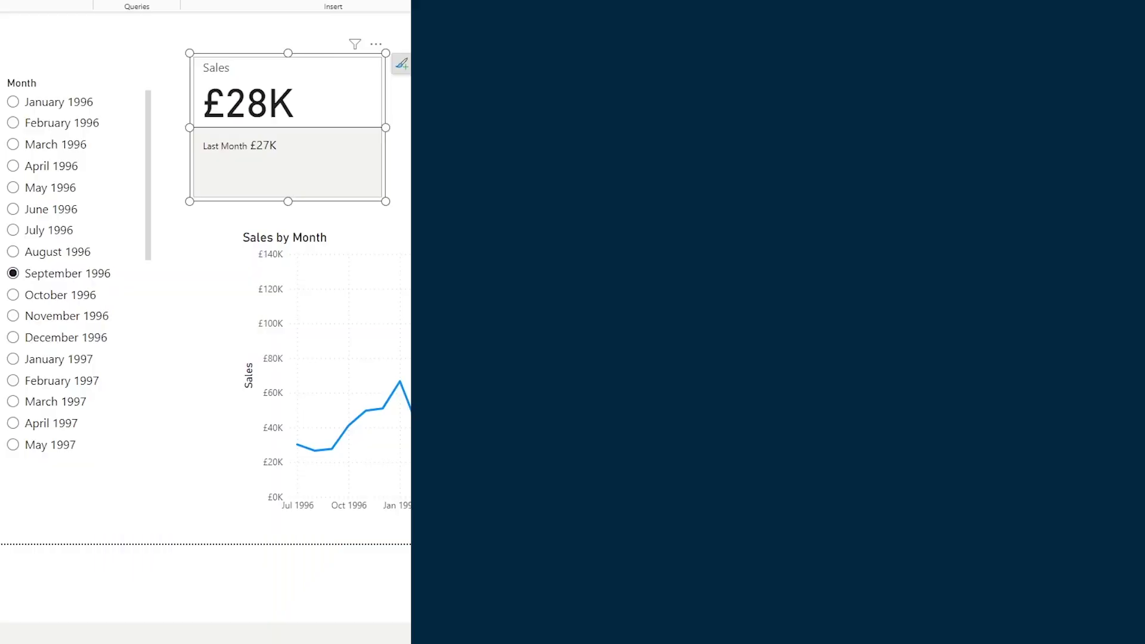
- Collapse the Title and Value sections in the Sales PM reference label settings
{"action": "scroll", "coordinate": [815, 459], "scroll_direction": "down", "scroll_amount": 4}
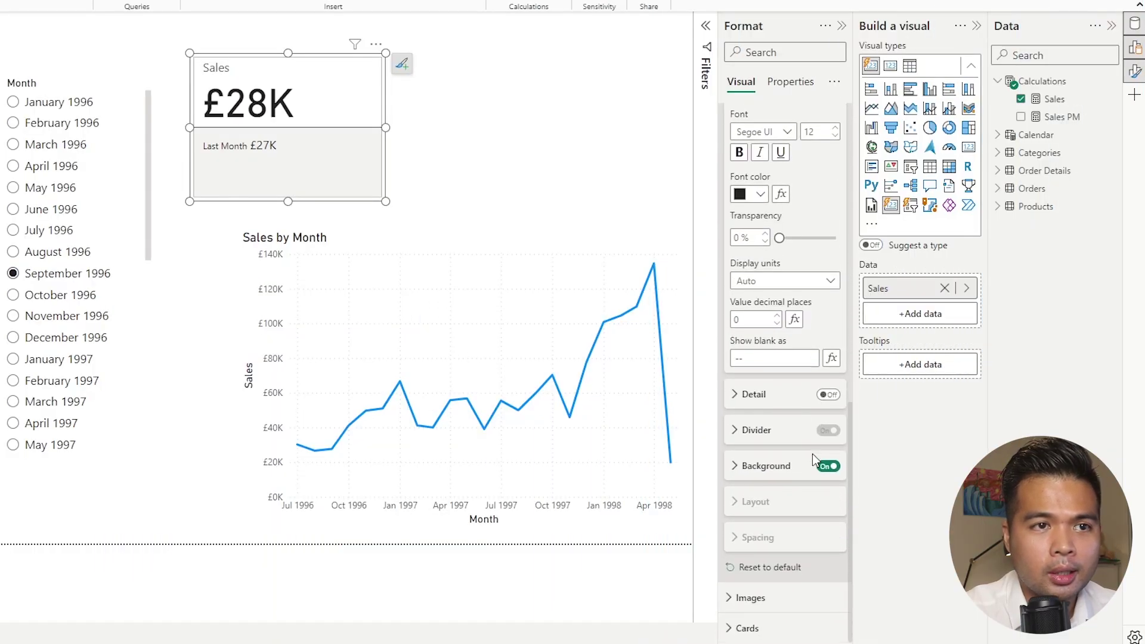
{"action": "scroll", "coordinate": [824, 352], "scroll_direction": "up", "scroll_amount": 3}
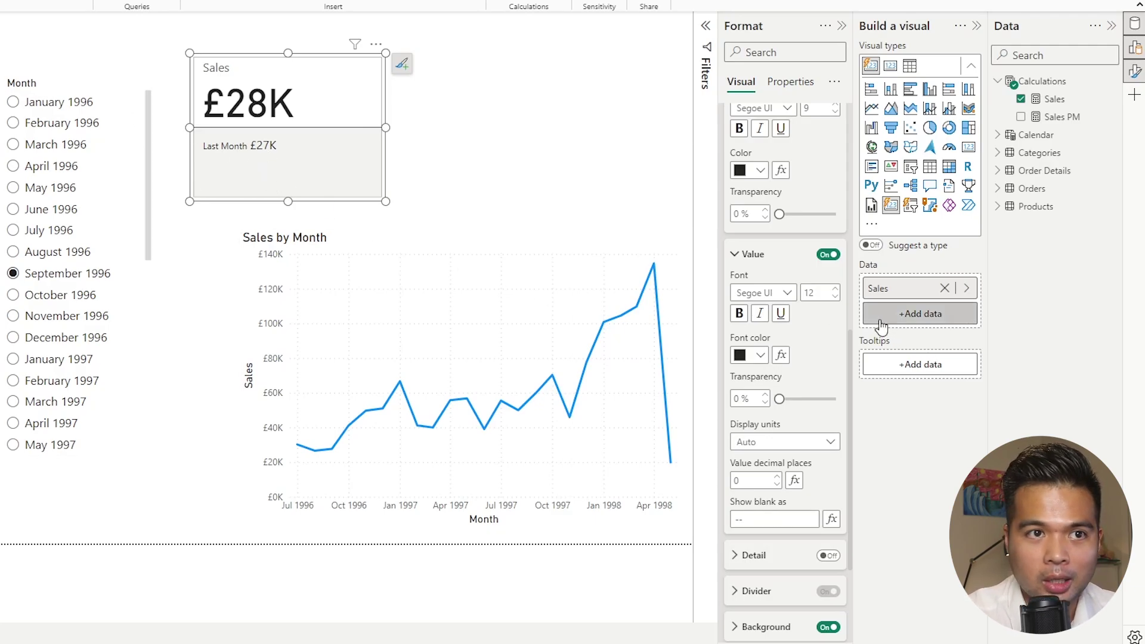
{"action": "scroll", "coordinate": [769, 248], "scroll_direction": "up", "scroll_amount": 3}
{"action": "left_click", "coordinate": [766, 238]}
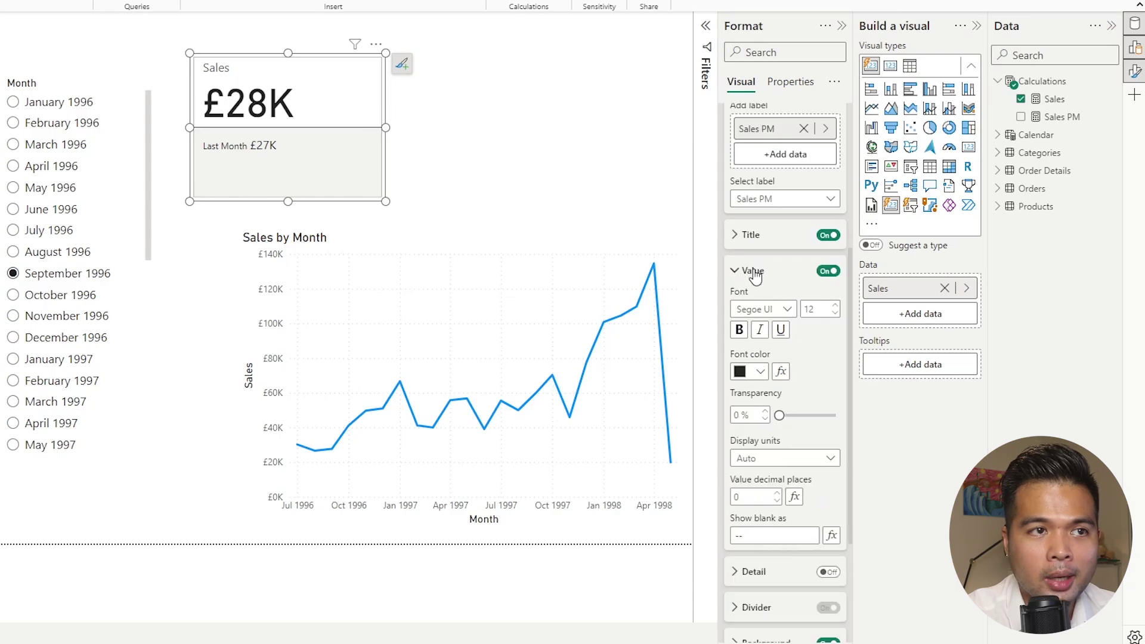
{"action": "left_click", "coordinate": [753, 272]}
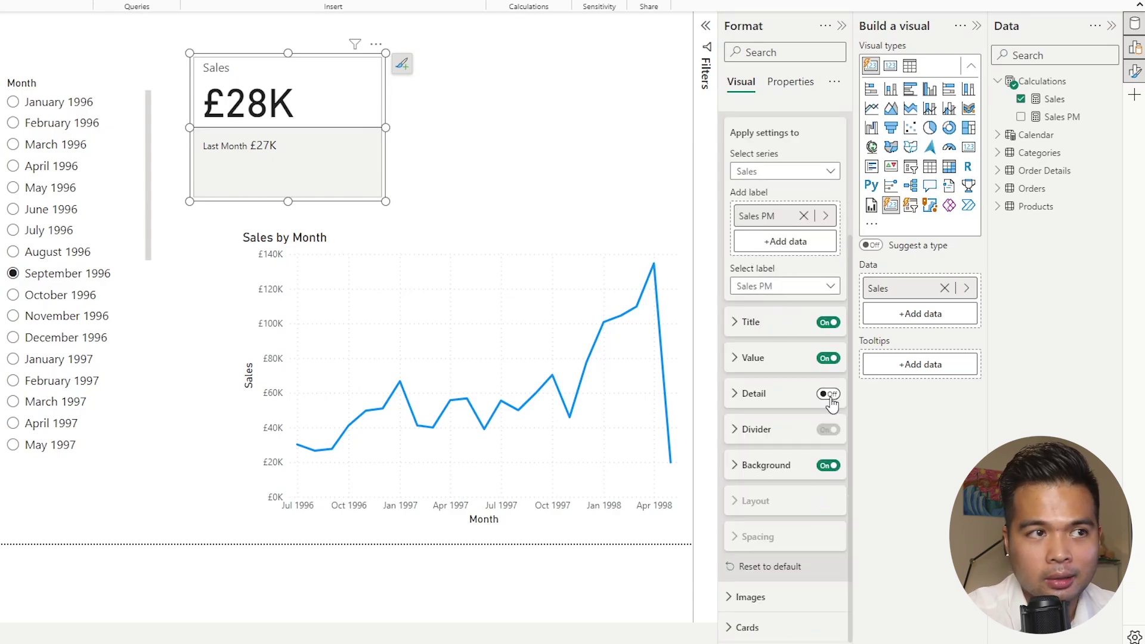
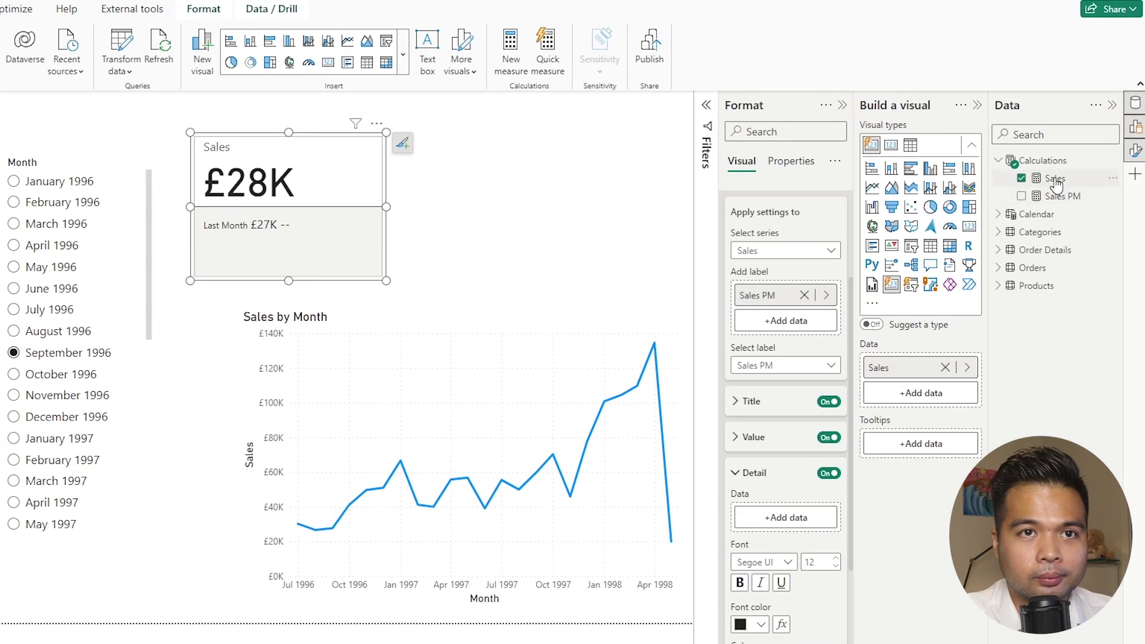
- Create a measure named Sales MoM % in the Calculations table and start its formula on a second line
{"action": "right_click", "coordinate": [1071, 165]}
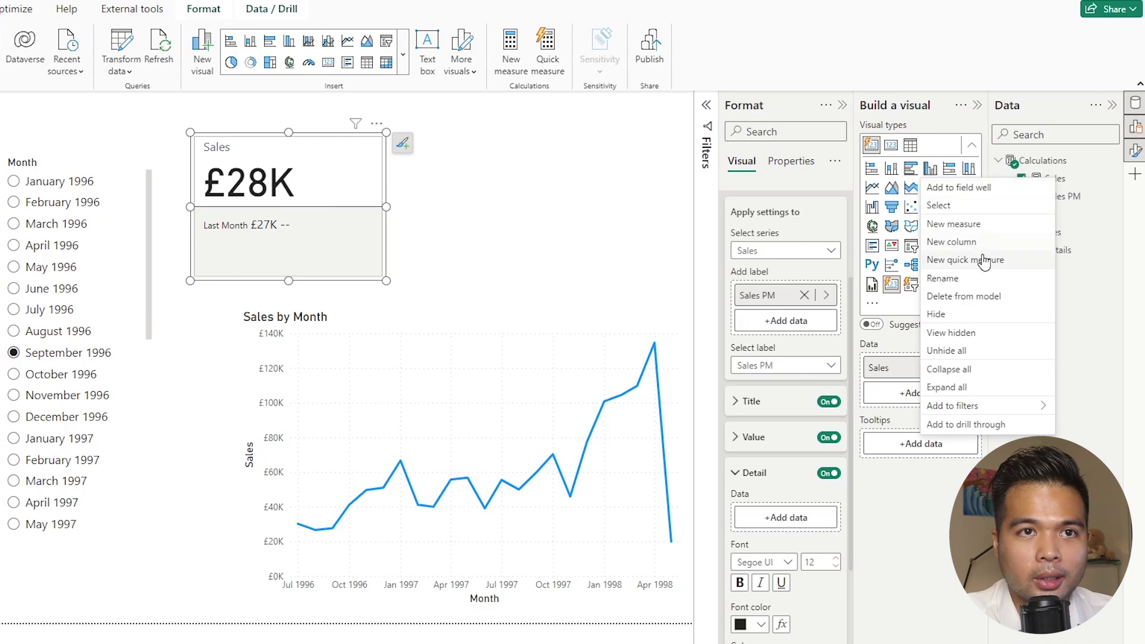
{"action": "left_click", "coordinate": [968, 225]}
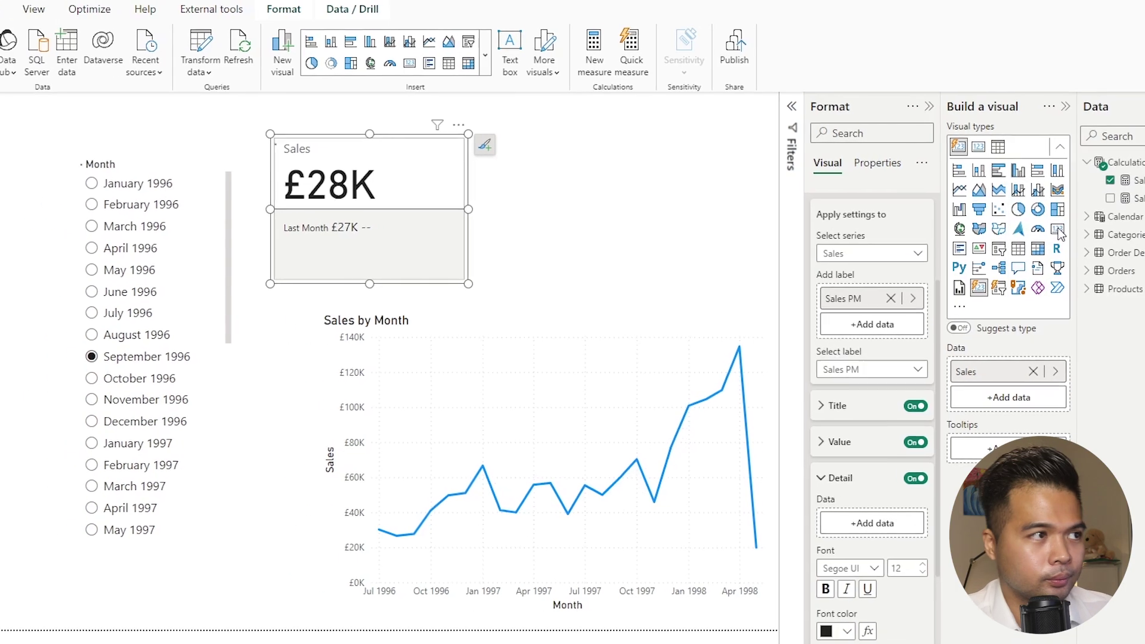
{"action": "type", "text": "Sales"}
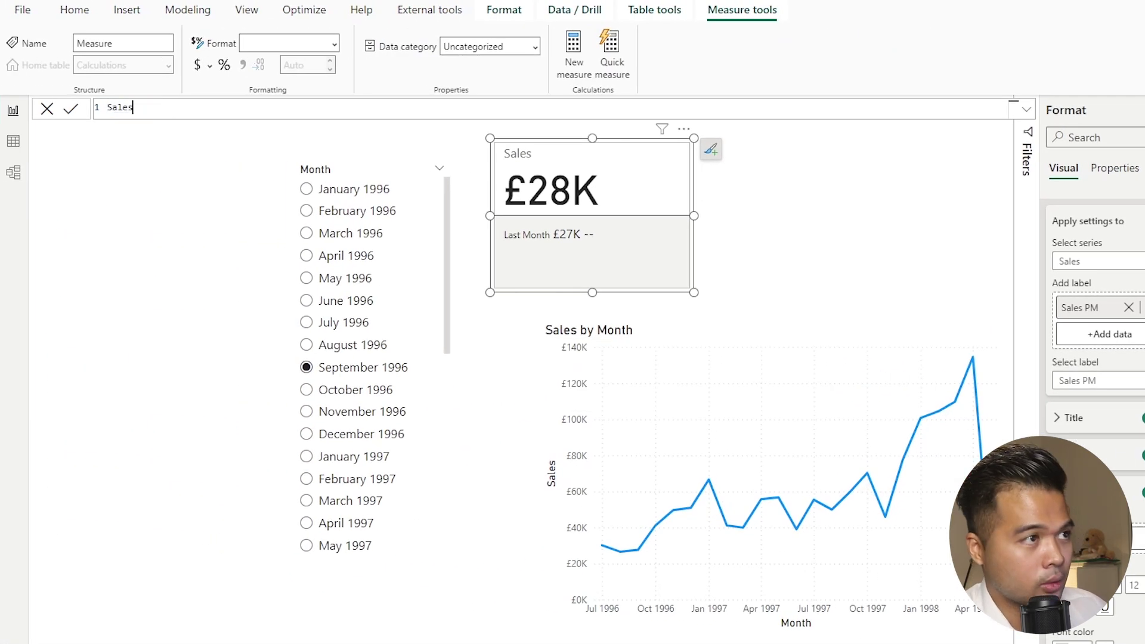
{"action": "type", "text": " MoM "}
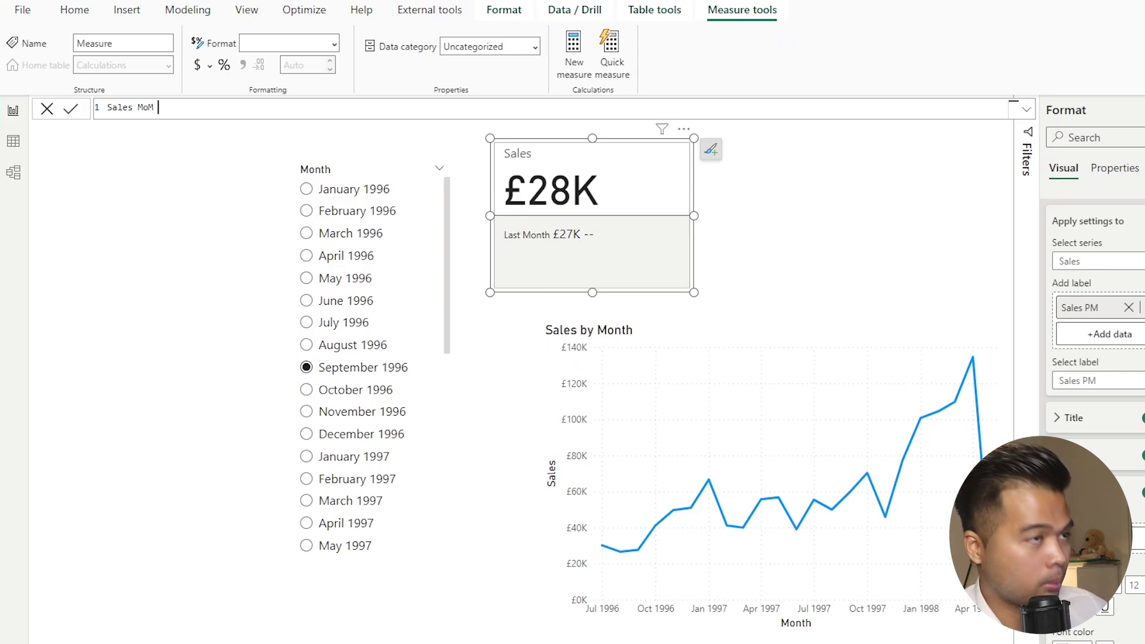
{"action": "type", "text": "% ="}
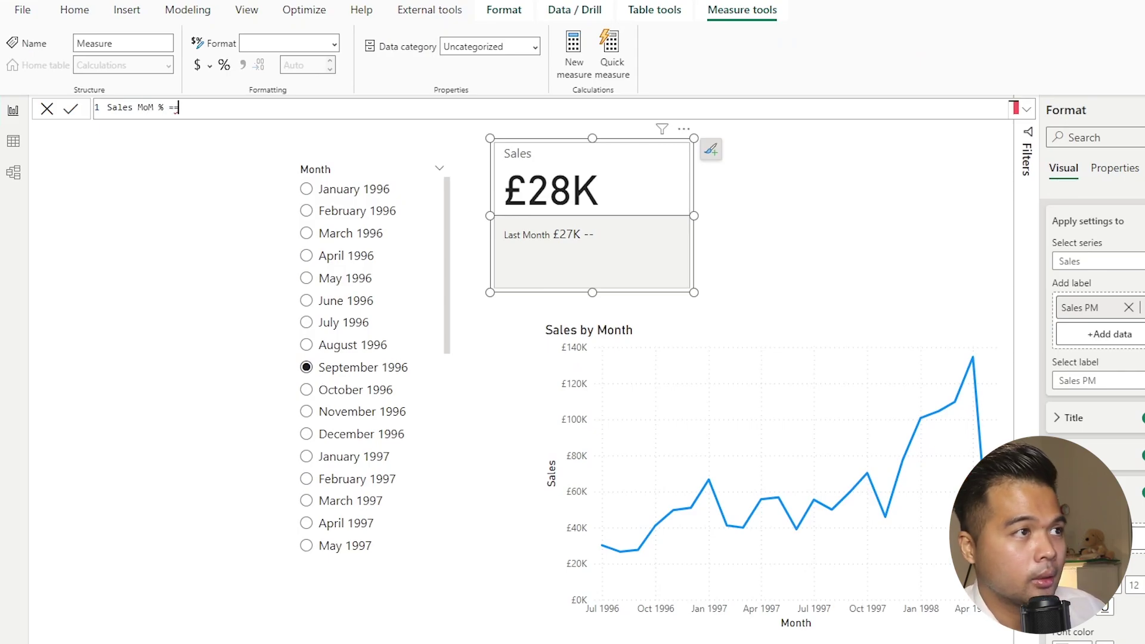
{"action": "key", "text": "shift+Return"}
- Define a variable _pct in the Sales MoM % measure as DIVIDE([Sales], [Sales PM]) - 1
{"action": "type", "text": "VAR "}
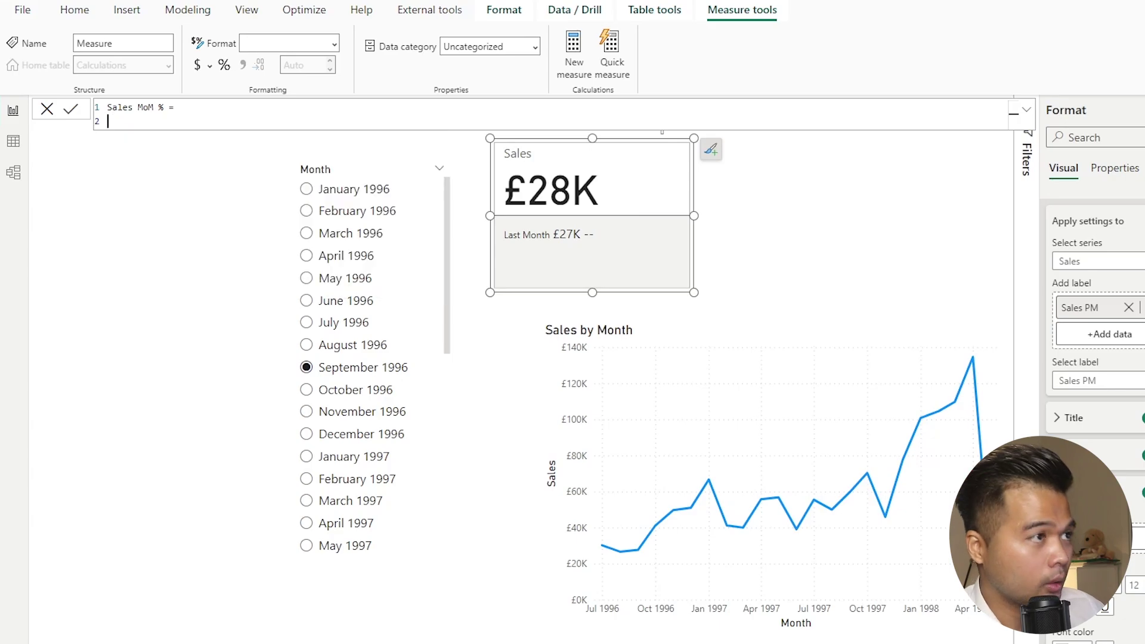
{"action": "type", "text": "_"}
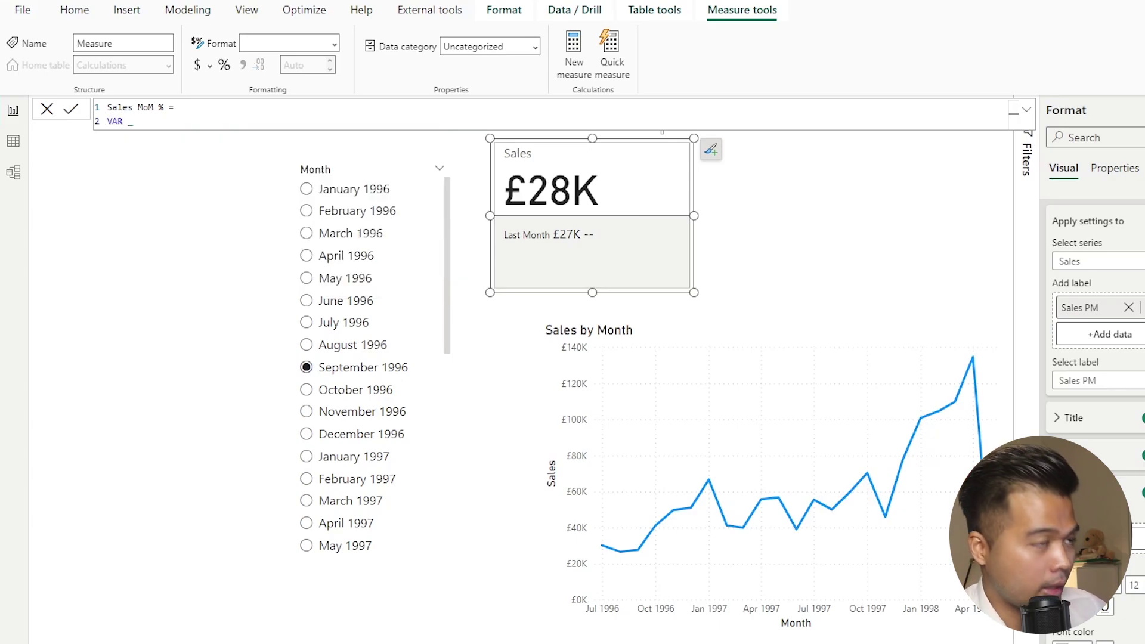
{"action": "type", "text": "pct ="}
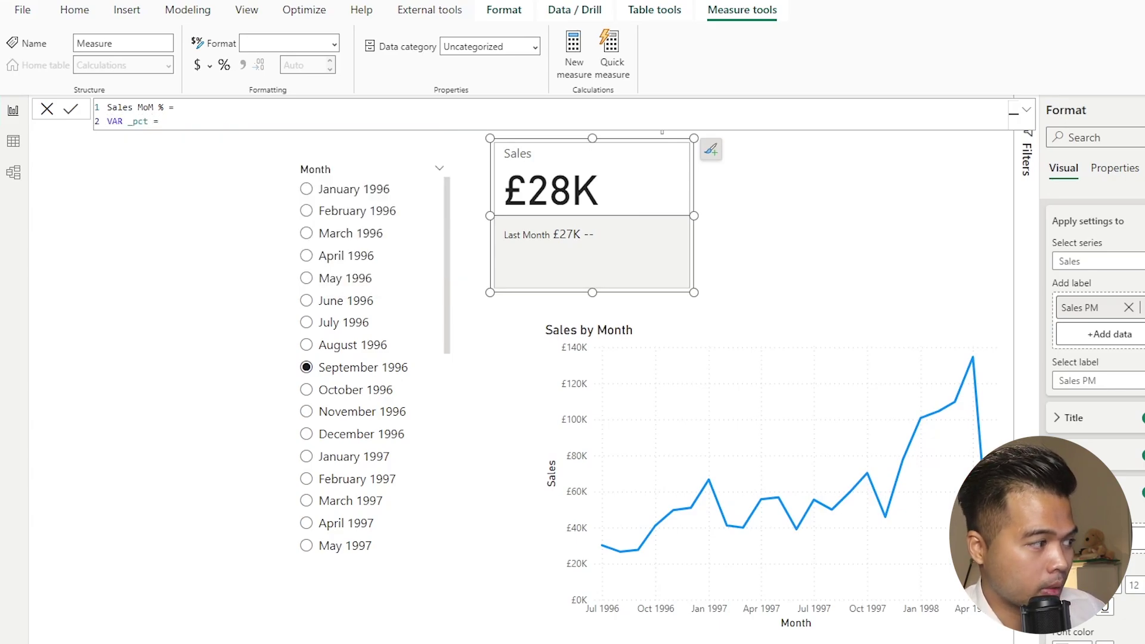
{"action": "type", "text": " DIVIDE(Sa"}
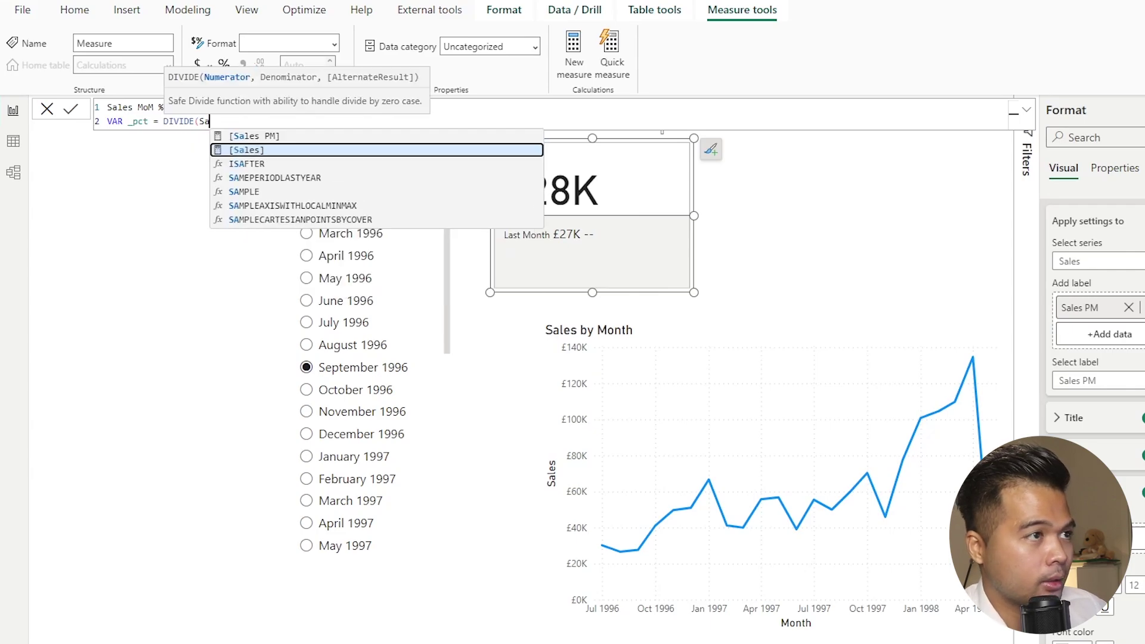
{"action": "key", "text": "Tab"}
{"action": "type", "text": ","}
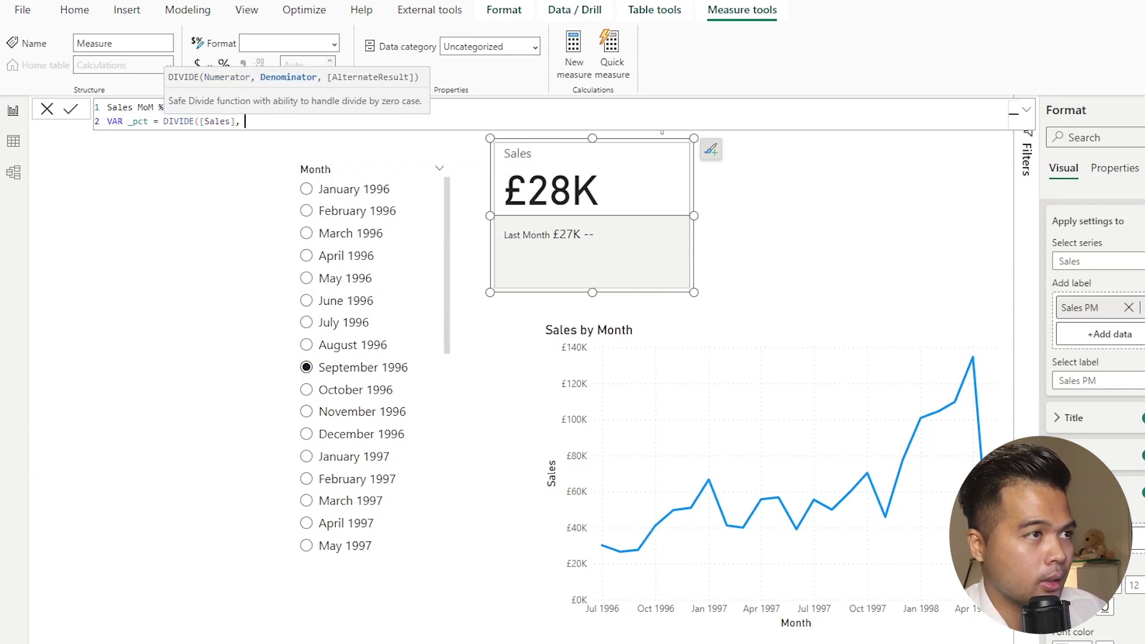
{"action": "type", "text": " Sa"}
{"action": "key", "text": "Up"}
{"action": "key", "text": "Tab"}
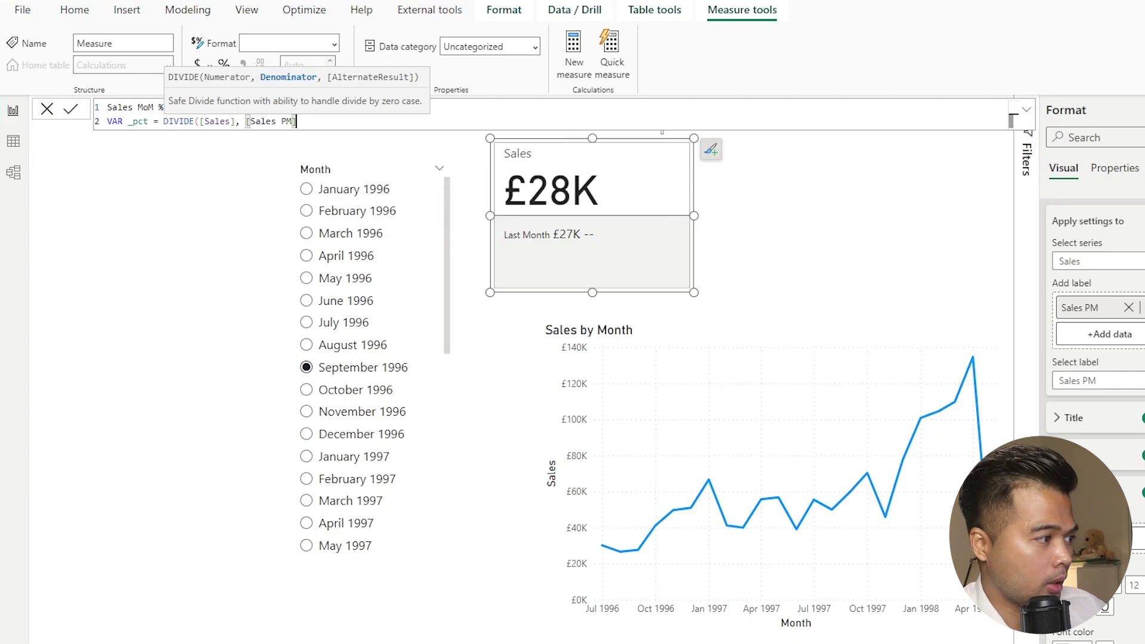
{"action": "type", "text": ") - 1"}
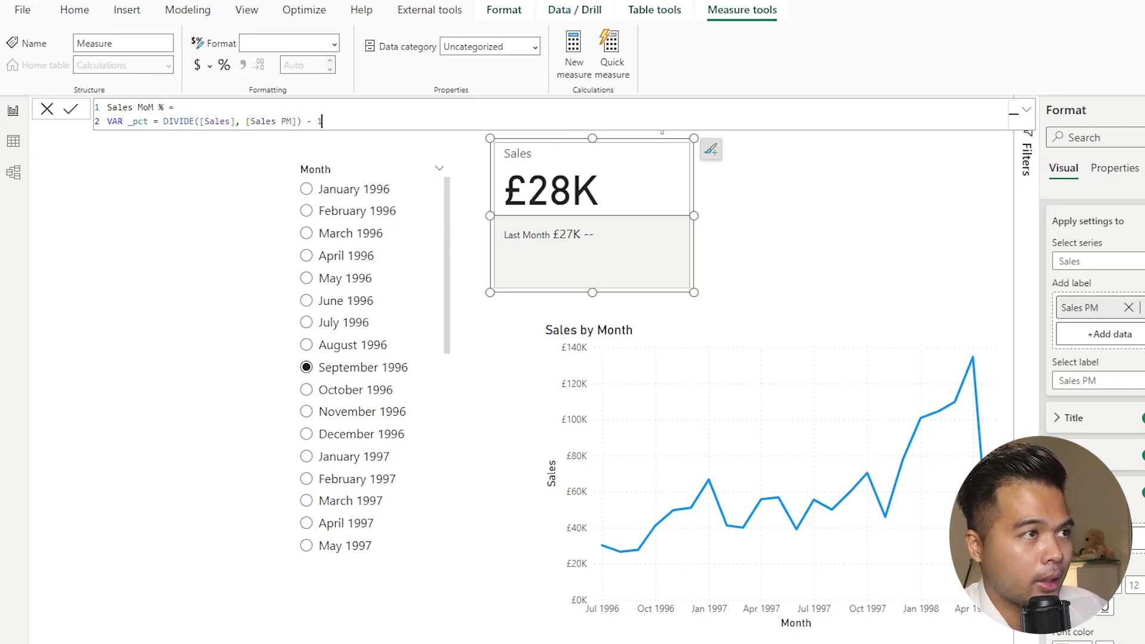
- Add a RETURN line to the measure with FORMAT( _pct, "0%") followed by the & operator, and start a new line
{"action": "key", "text": "shift+Return"}
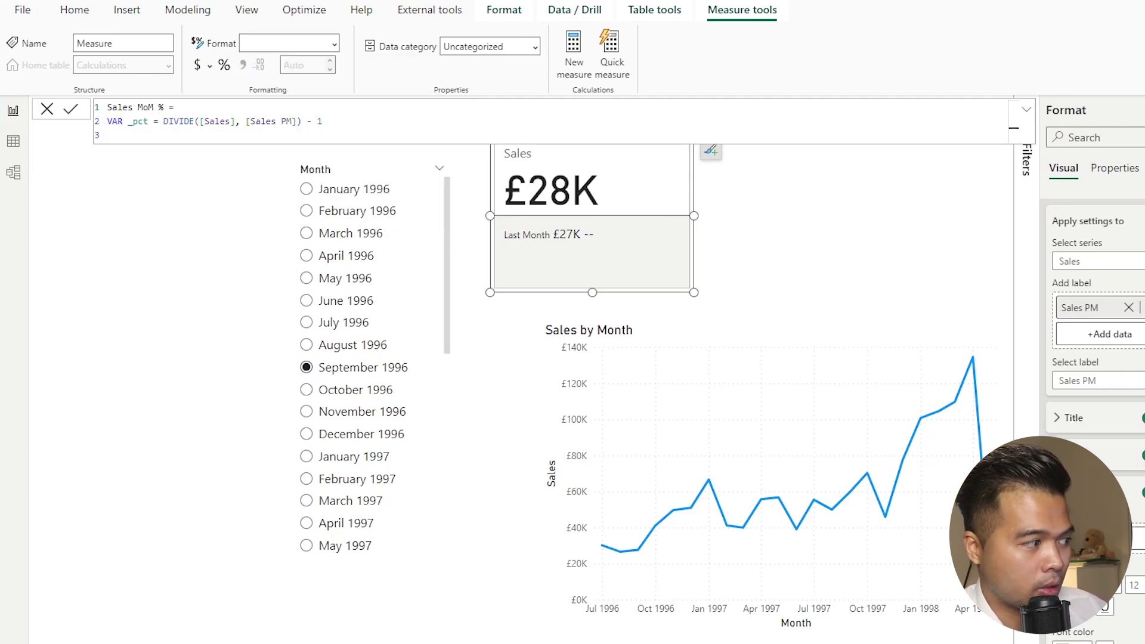
{"action": "type", "text": "RETURN"}
{"action": "key", "text": "shift+Return"}
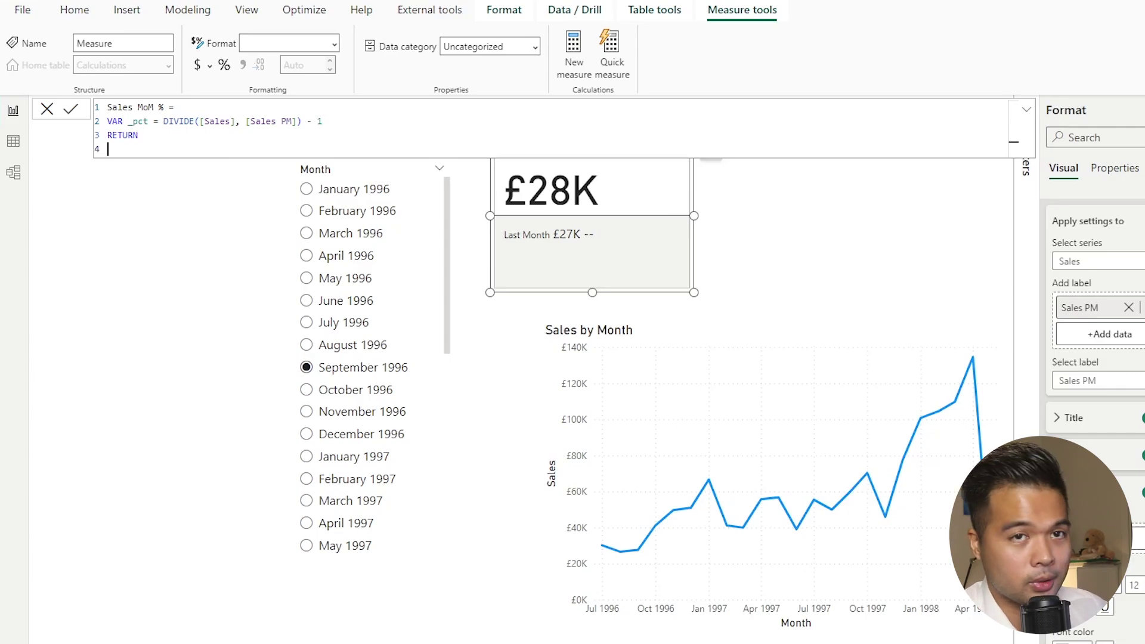
{"action": "type", "text": "FORMAT("}
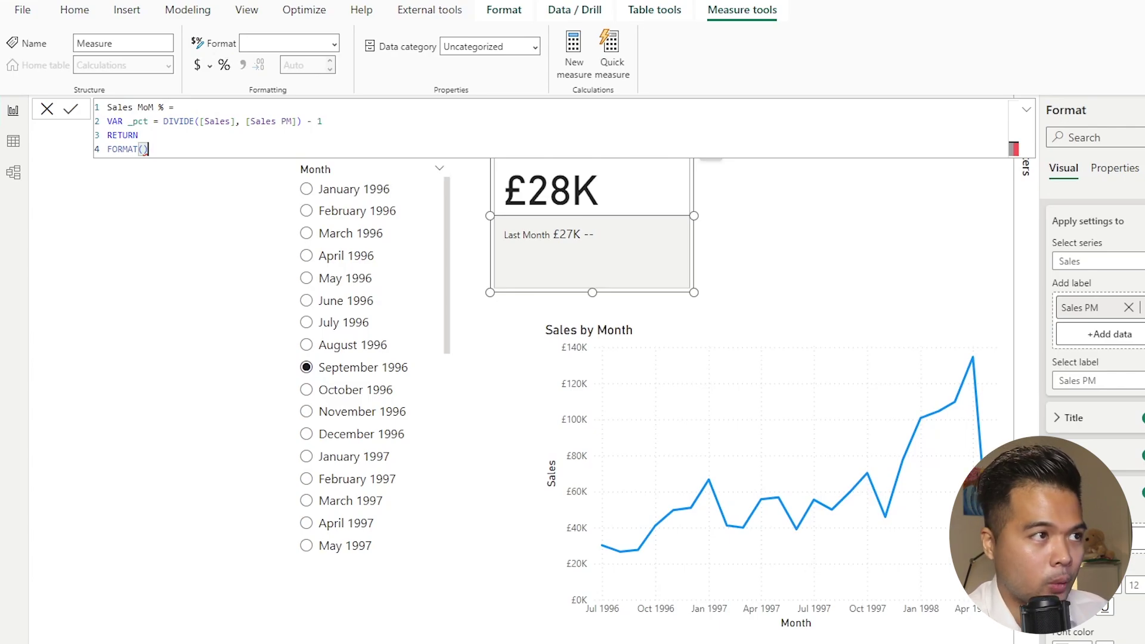
{"action": "type", "text": "_"}
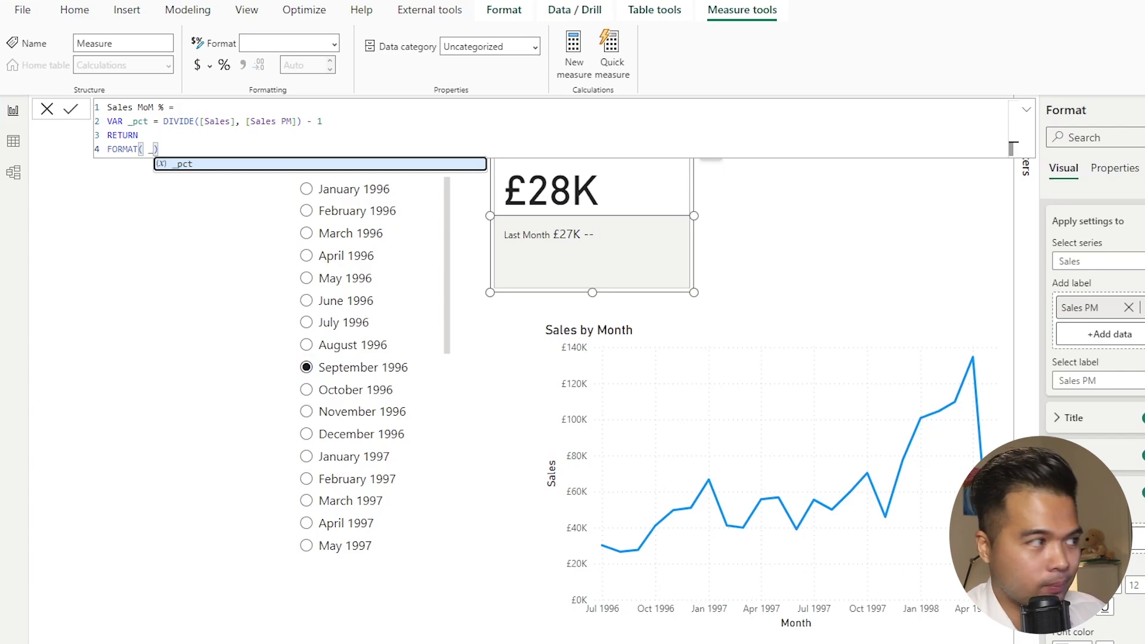
{"action": "key", "text": "Tab"}
{"action": "type", "text": ", \"0"}
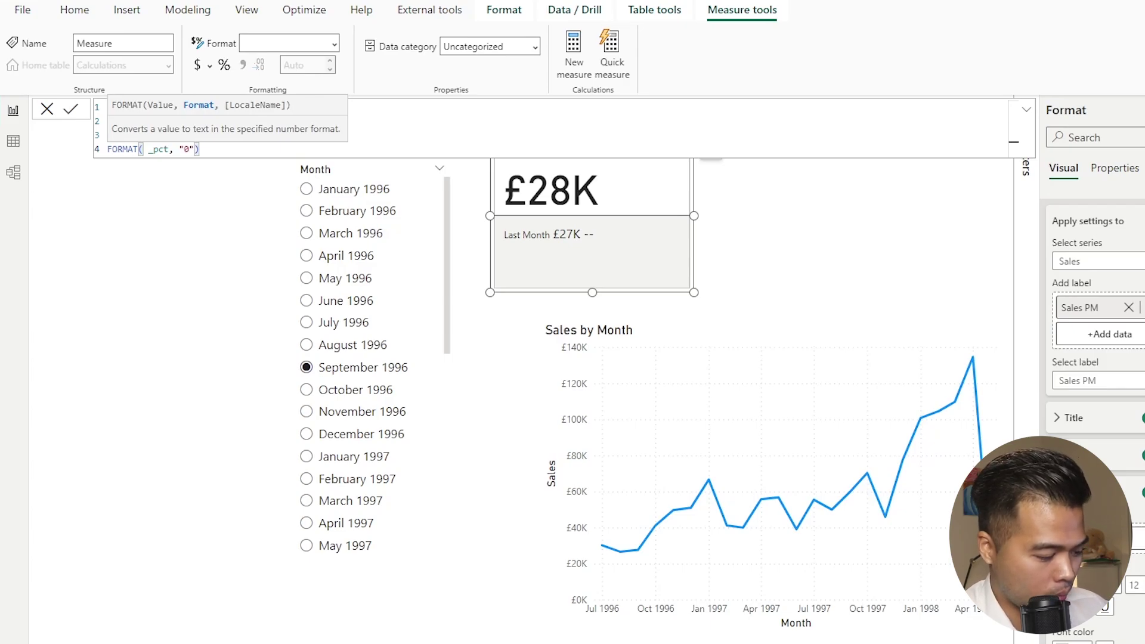
{"action": "type", "text": "%\") &"}
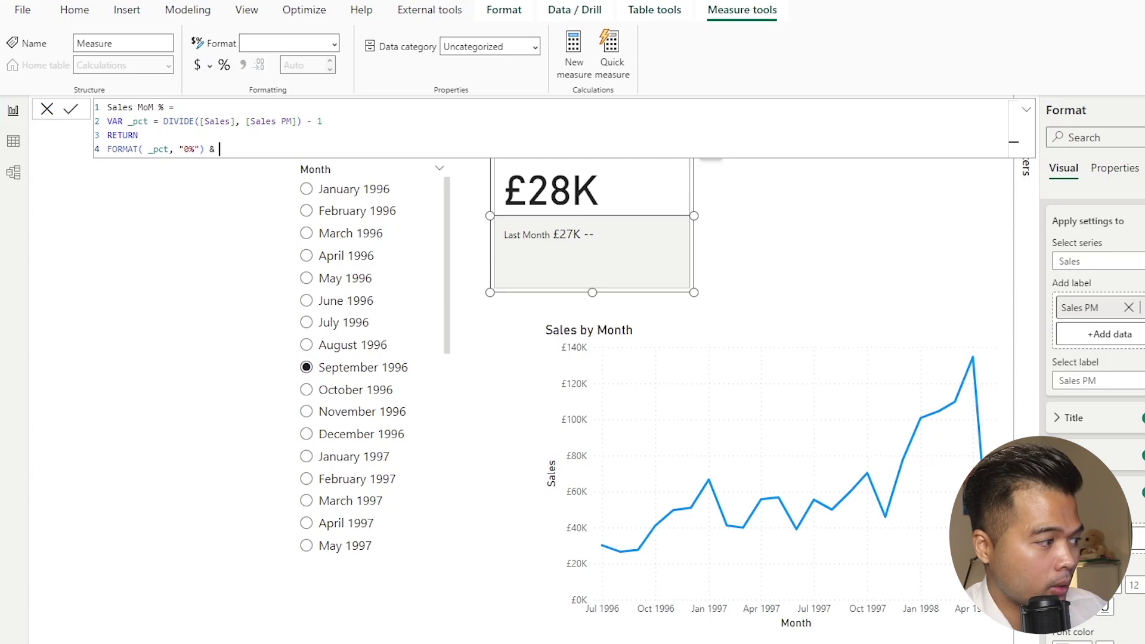
{"action": "key", "text": "shift+Return"}
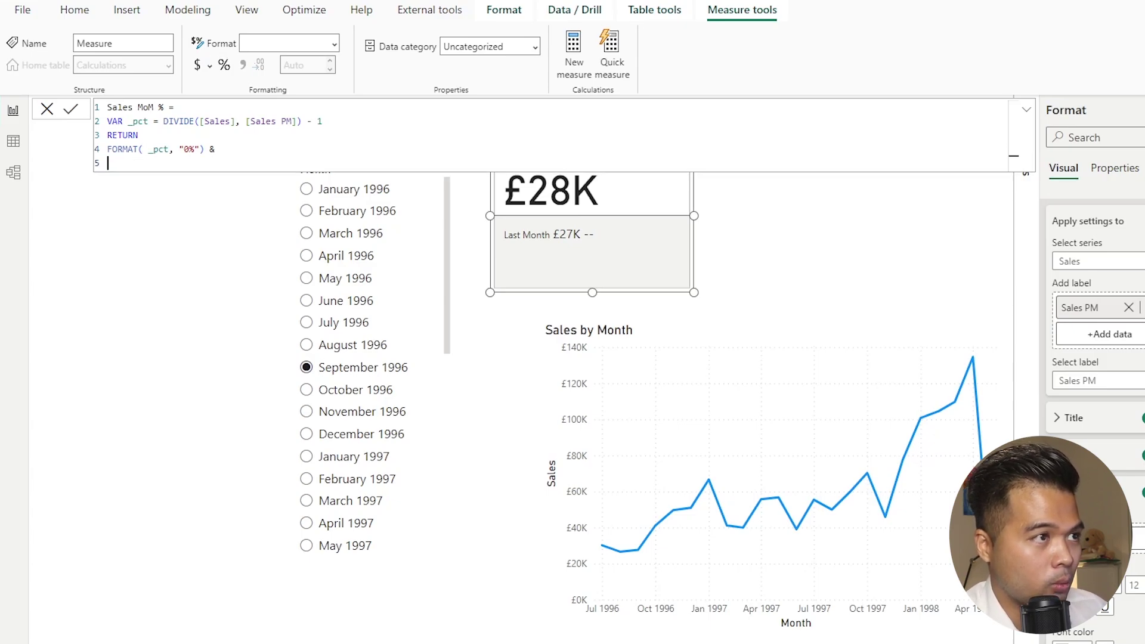
- Add an indented IF function testing _pct > 0 with two empty text strings as its results
{"action": "key", "text": "Tab"}
{"action": "type", "text": "IF("}
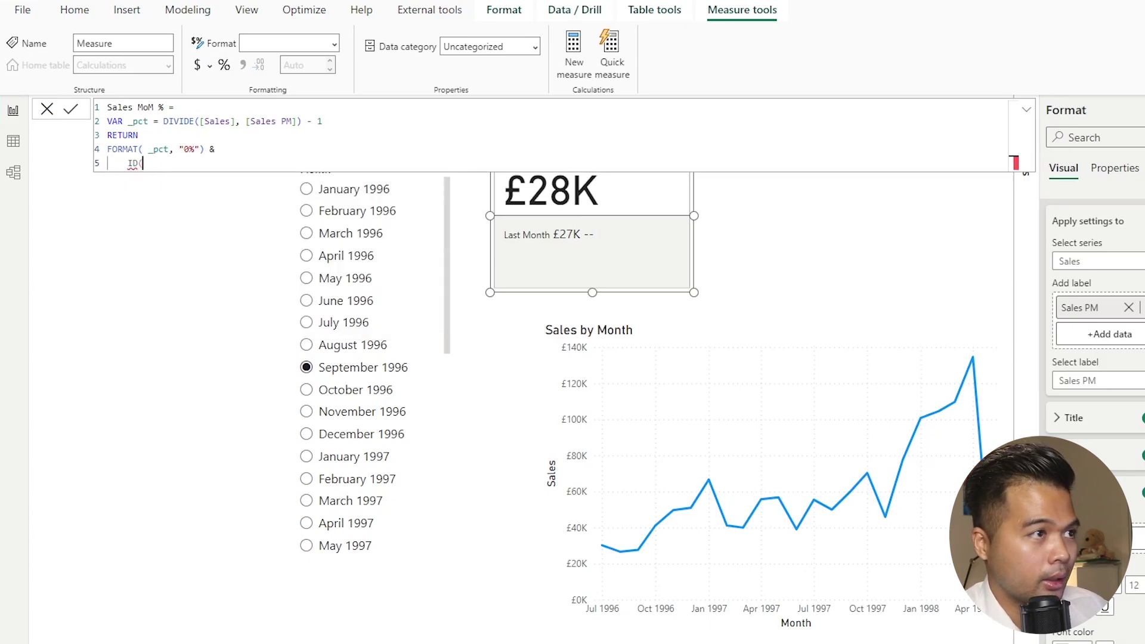
{"action": "type", "text": ")"}
{"action": "key", "text": "Left"}
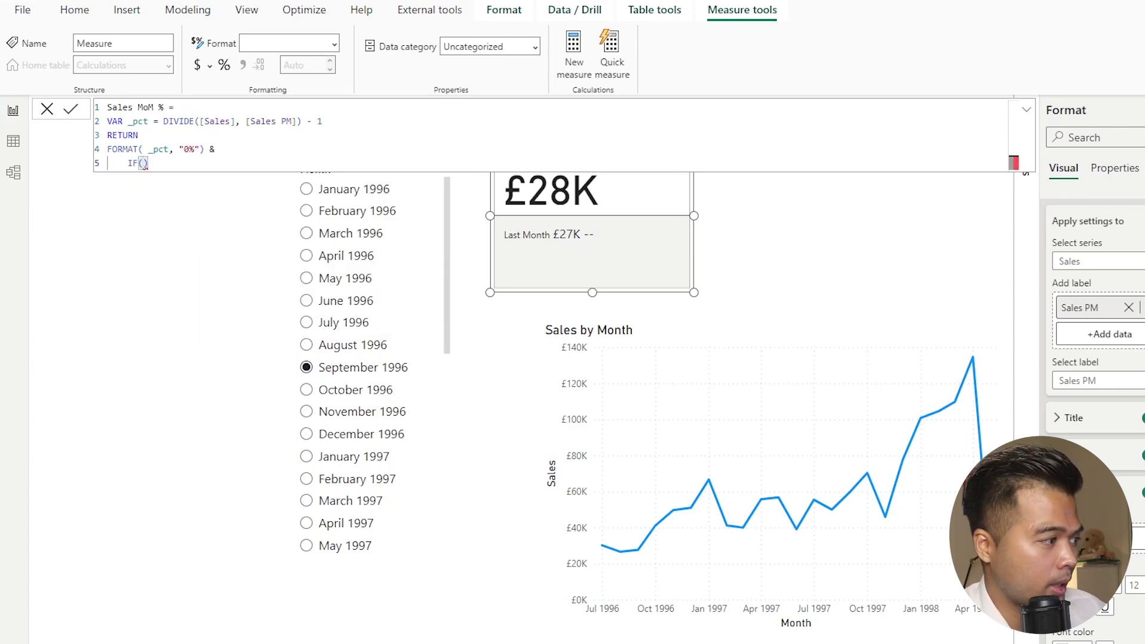
{"action": "type", "text": "_"}
{"action": "type", "text": "pct > =,"}
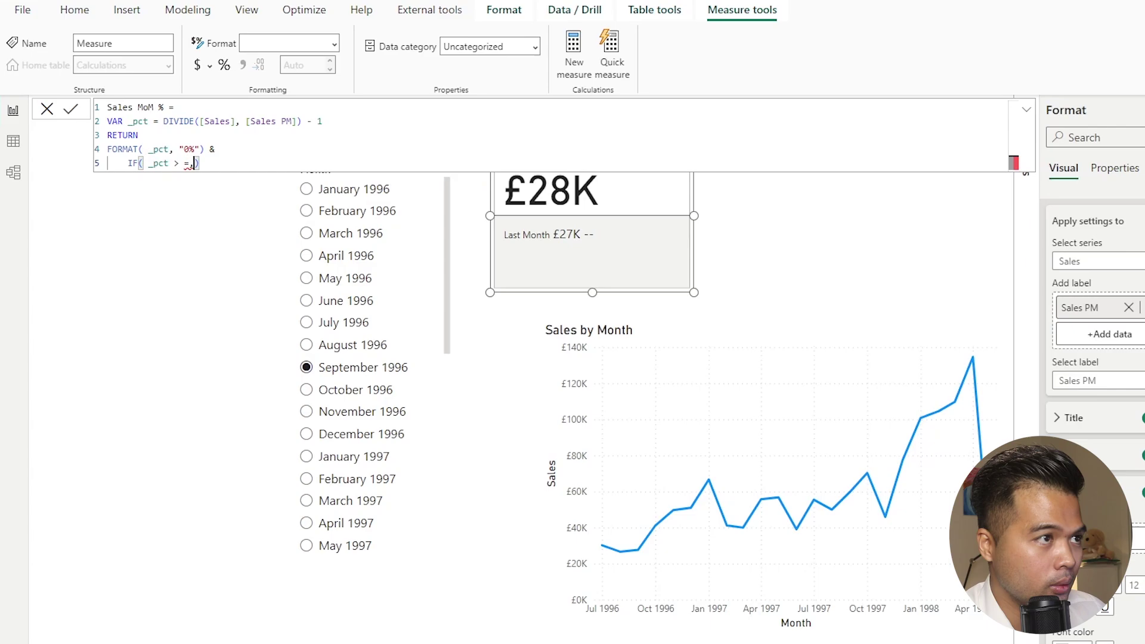
{"action": "key", "text": "BackSpace"}
{"action": "type", "text": "0, \"\""}
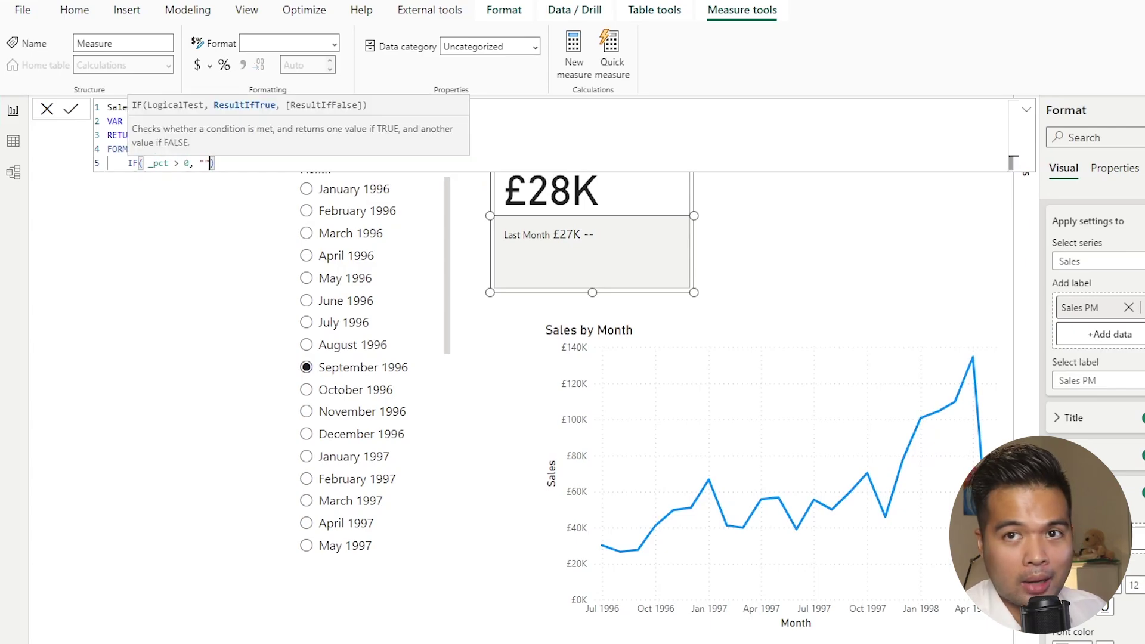
{"action": "type", "text": ", \"\""}
- Insert a space inside each of the two empty result strings of the IF function
{"action": "key", "text": "Left"}
{"action": "key", "text": "Left"}
{"action": "key", "text": "Left"}
{"action": "key", "text": "Left"}
{"action": "key", "text": "Left"}
{"action": "key", "text": "Left"}
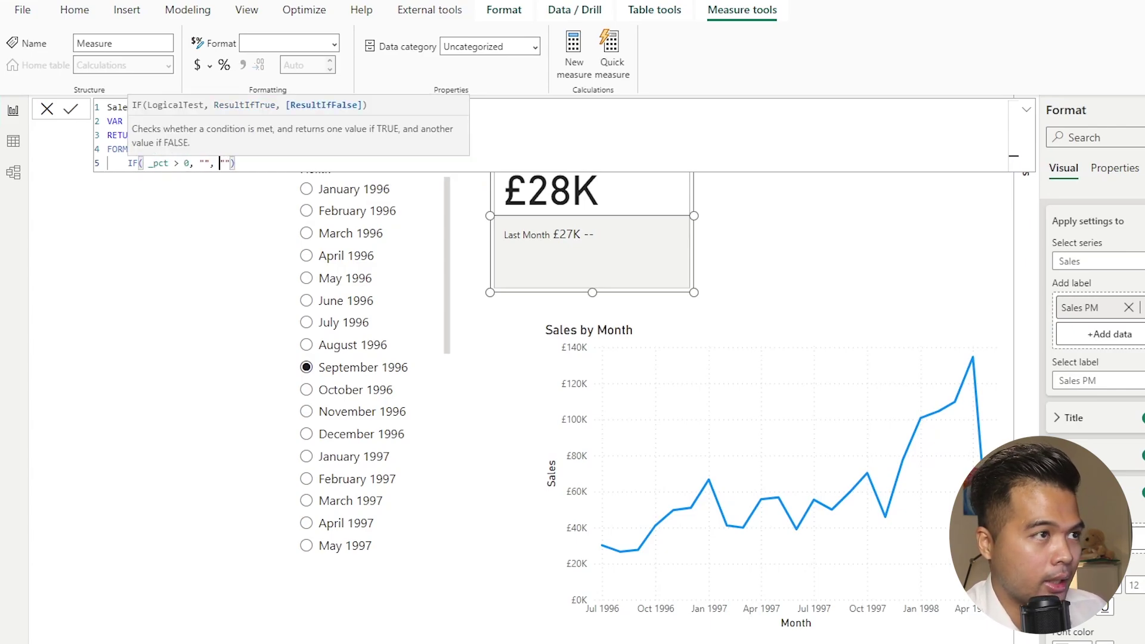
{"action": "key", "text": "Right"}
{"action": "key", "text": "Right"}
{"action": "key", "text": "Right"}
{"action": "key", "text": "Right"}
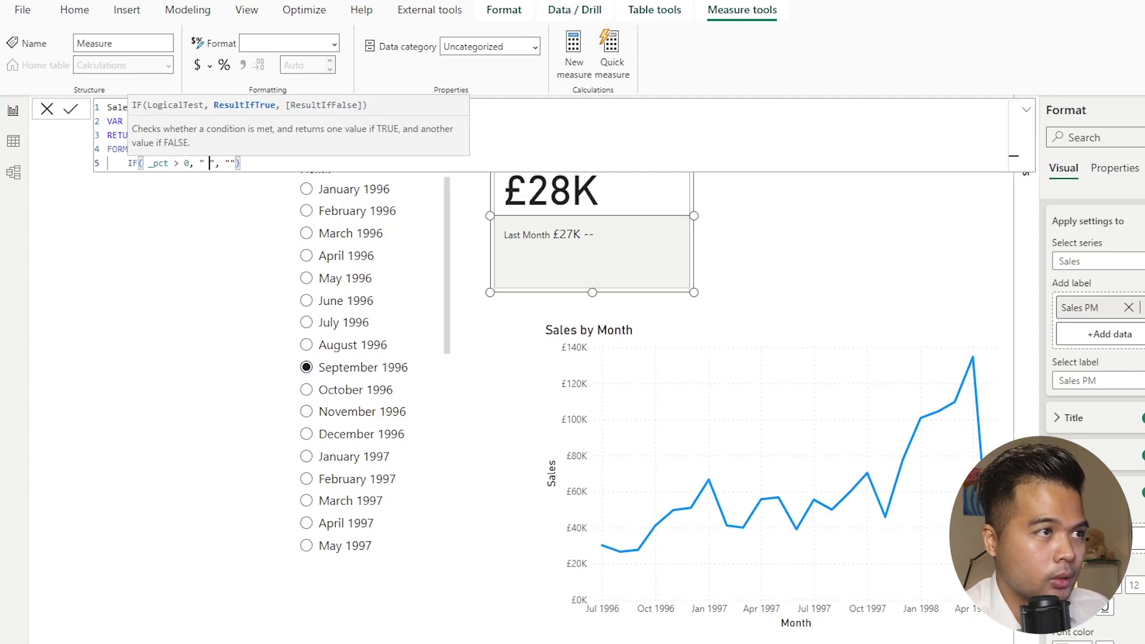
{"action": "key", "text": "Left"}
{"action": "key", "text": "Left"}
{"action": "key", "text": "Left"}
{"action": "key", "text": "Left"}
{"action": "key", "text": "Left"}
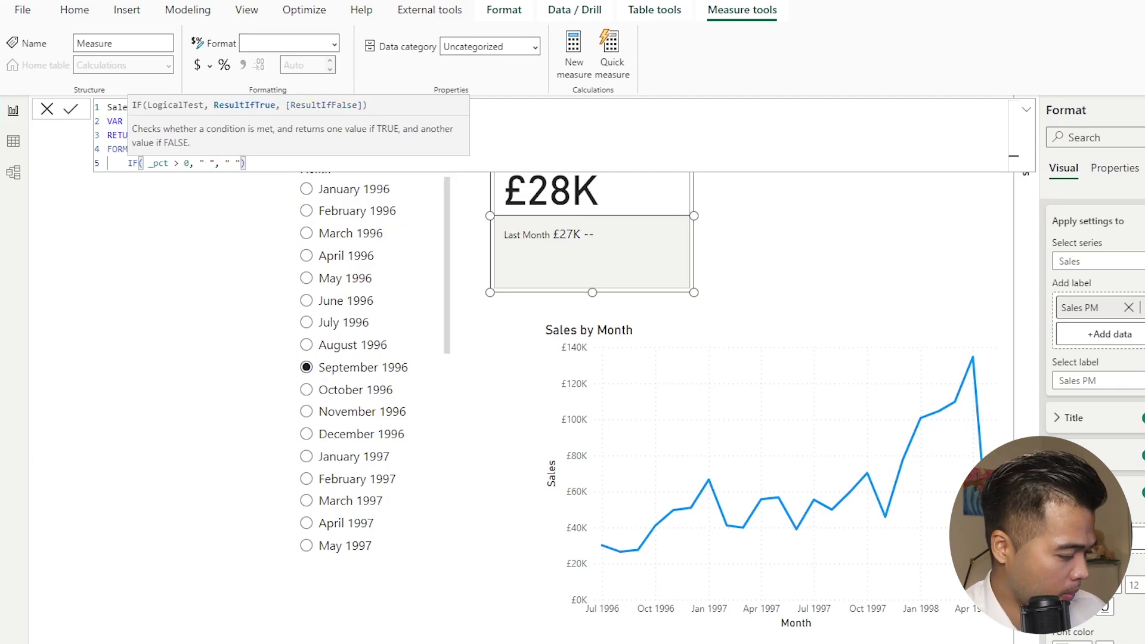
- Insert an up arrow symbol (↑) after the space in the IF function's true result
{"action": "key", "text": "alt"}
{"action": "key", "text": "Escape"}
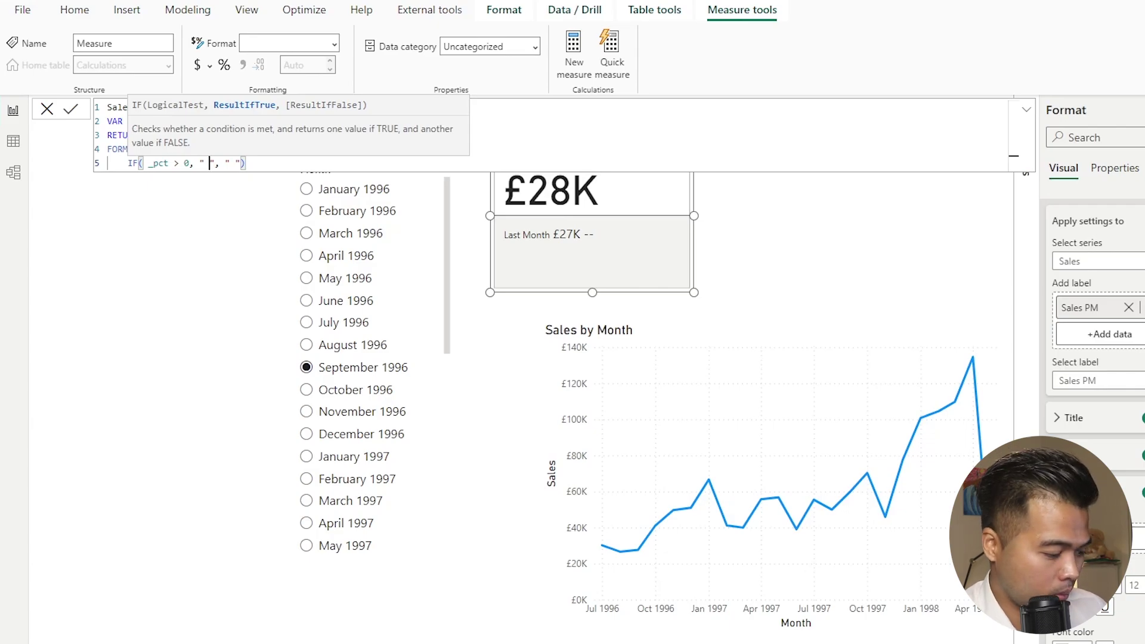
{"action": "key", "text": "super+period"}
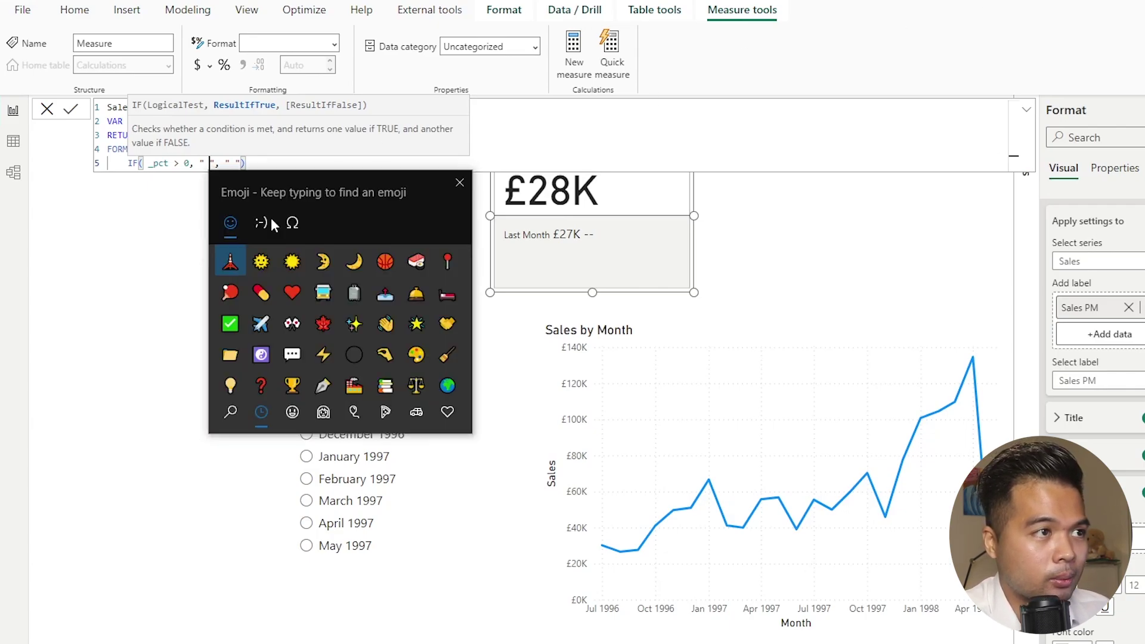
{"action": "left_click", "coordinate": [292, 222]}
{"action": "left_click", "coordinate": [230, 292]}
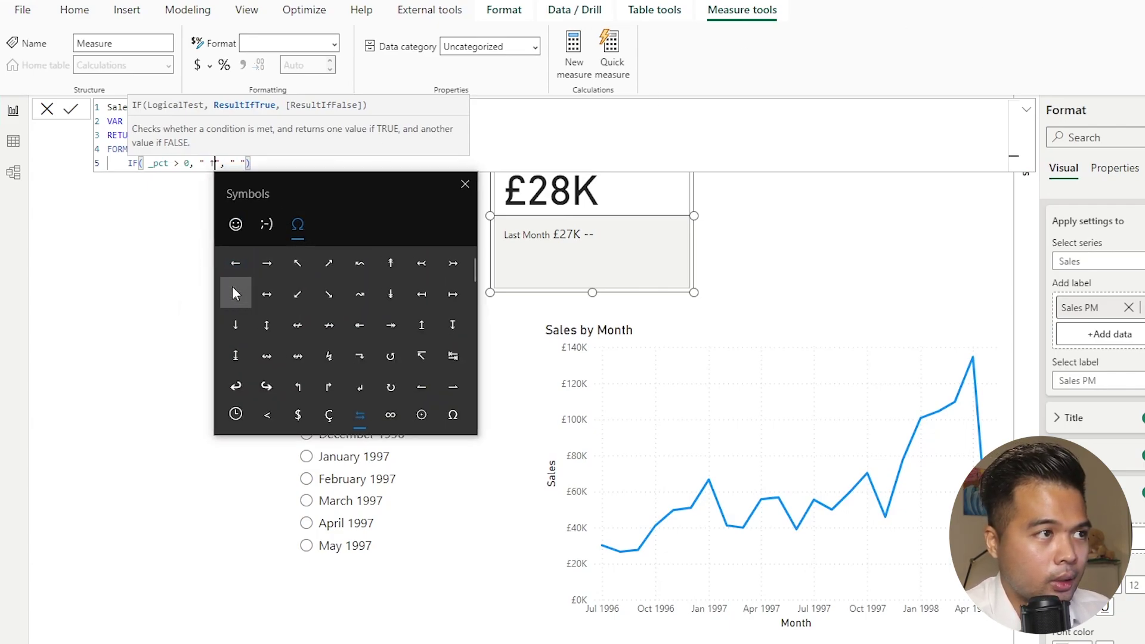
- Insert a down arrow symbol (↓) after the space in the IF function's false result and commit the measure
{"action": "left_click", "coordinate": [248, 165]}
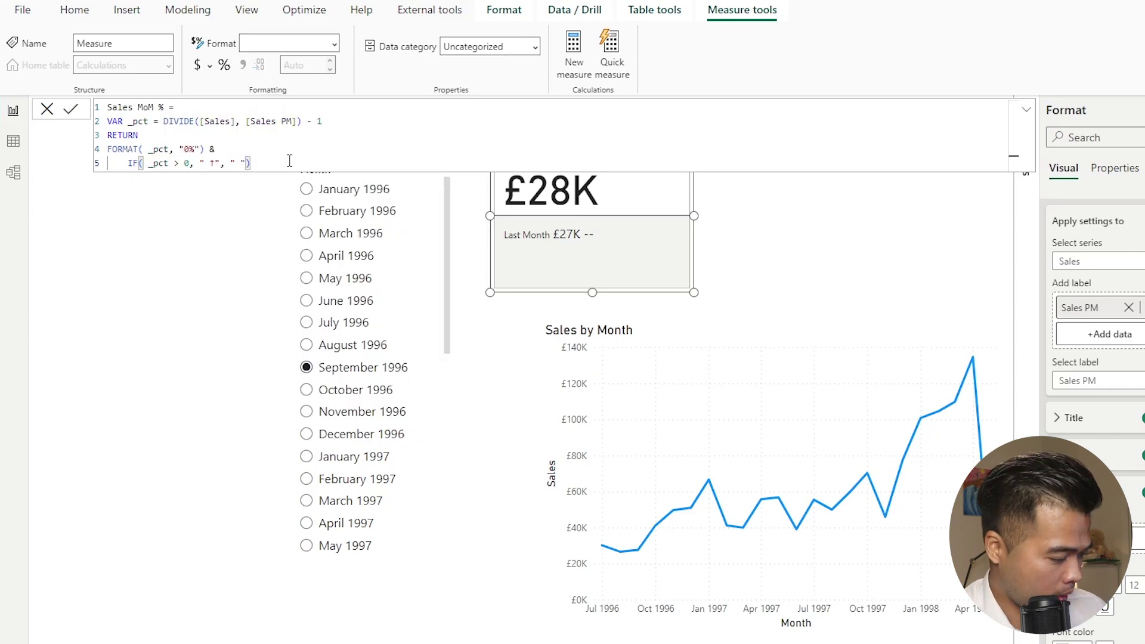
{"action": "key", "text": "super+period"}
{"action": "left_click", "coordinate": [298, 224]}
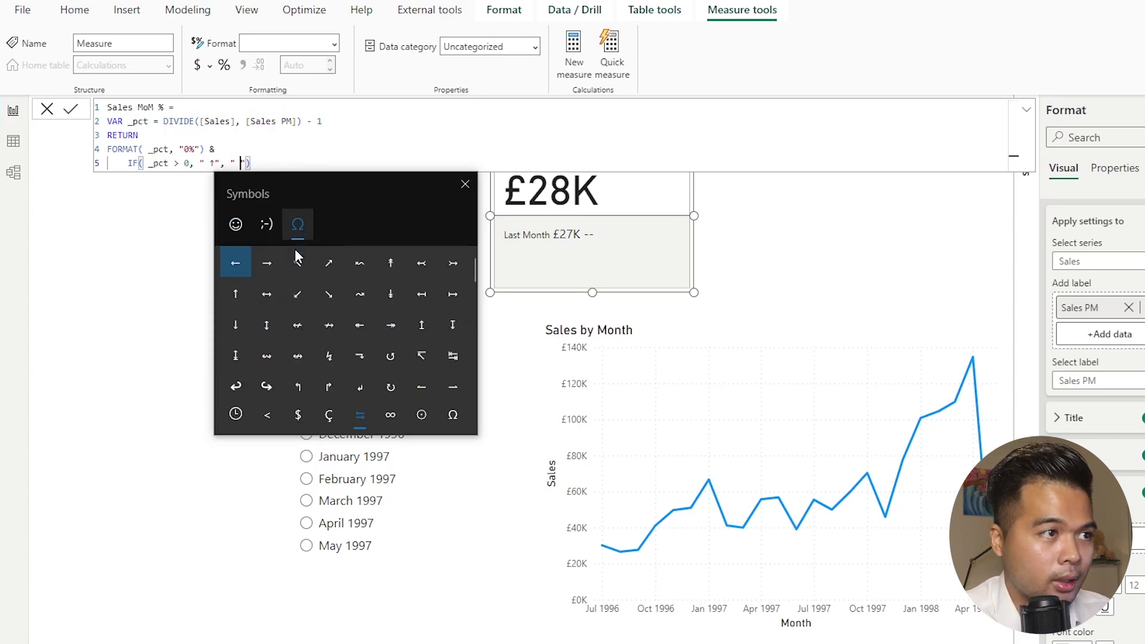
{"action": "left_click", "coordinate": [236, 324]}
{"action": "key", "text": "Escape"}
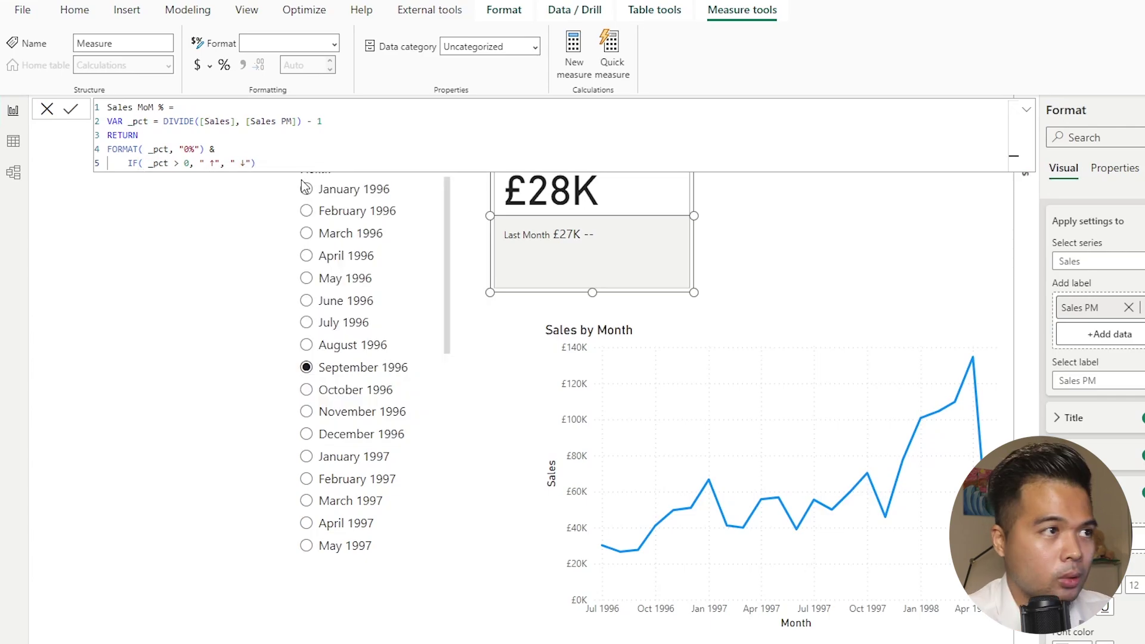
{"action": "key", "text": "Return"}
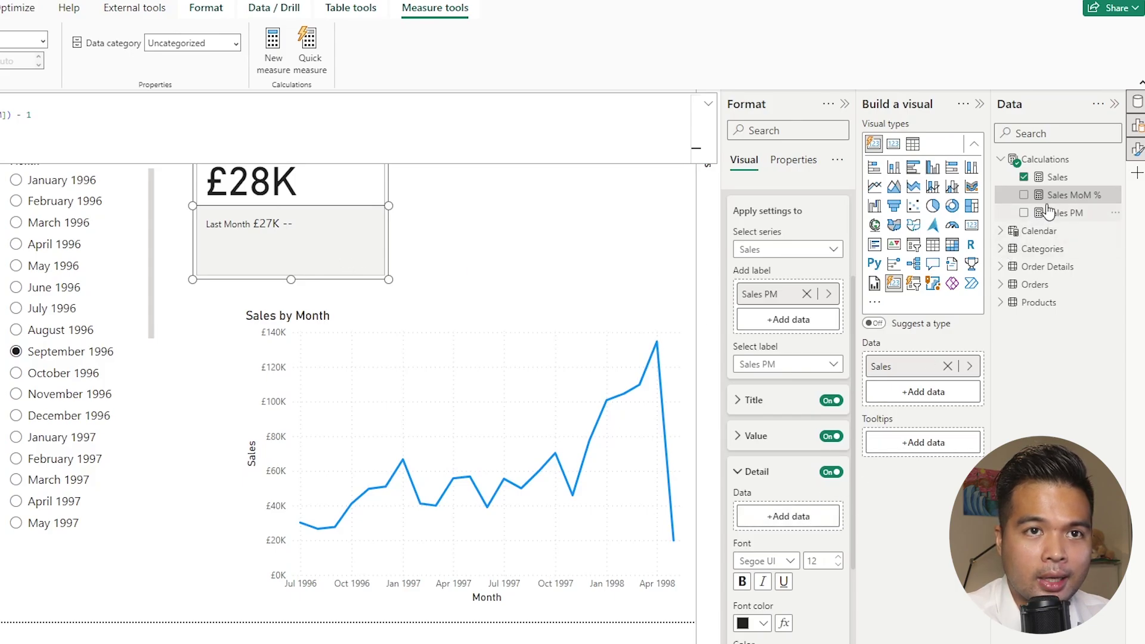
- Assign Sales MoM % as the detail data of the Sales PM reference label and make the detail text bold
{"action": "left_click_drag", "start_coordinate": [1043, 197], "coordinate": [781, 519]}
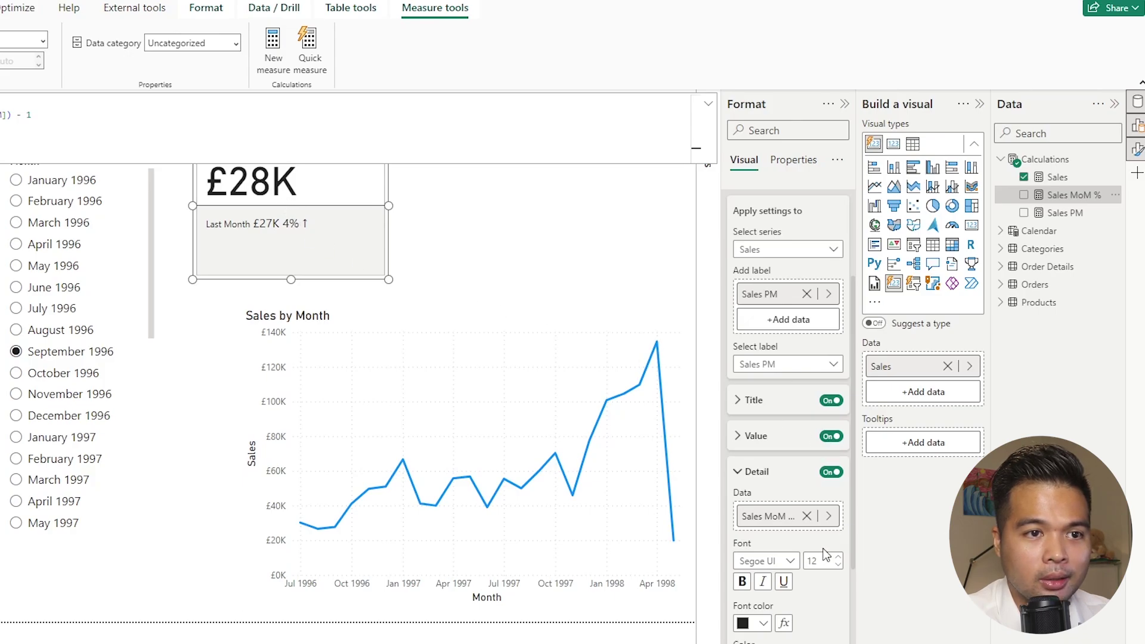
{"action": "scroll", "coordinate": [817, 556], "scroll_direction": "down", "scroll_amount": 3}
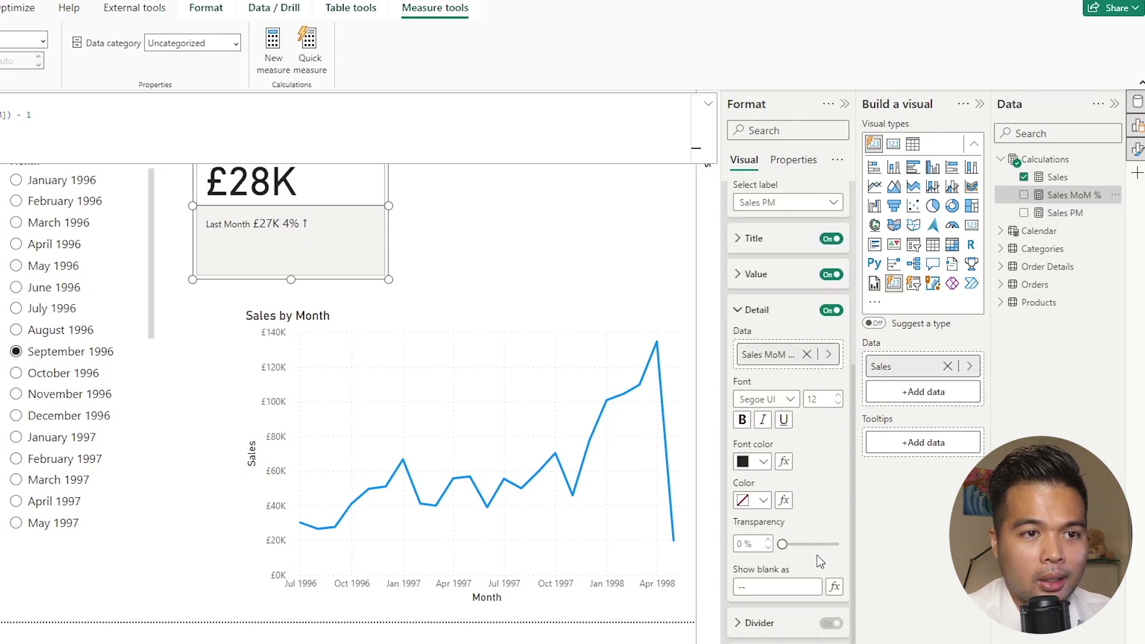
{"action": "left_click", "coordinate": [741, 419]}
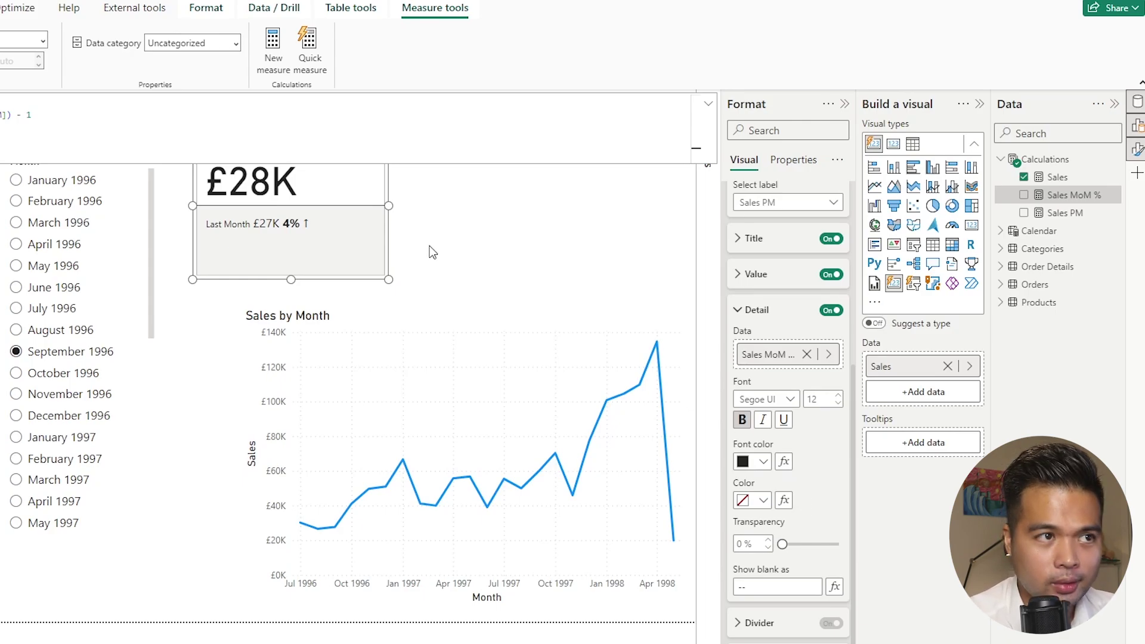
{"action": "left_click", "coordinate": [527, 273]}
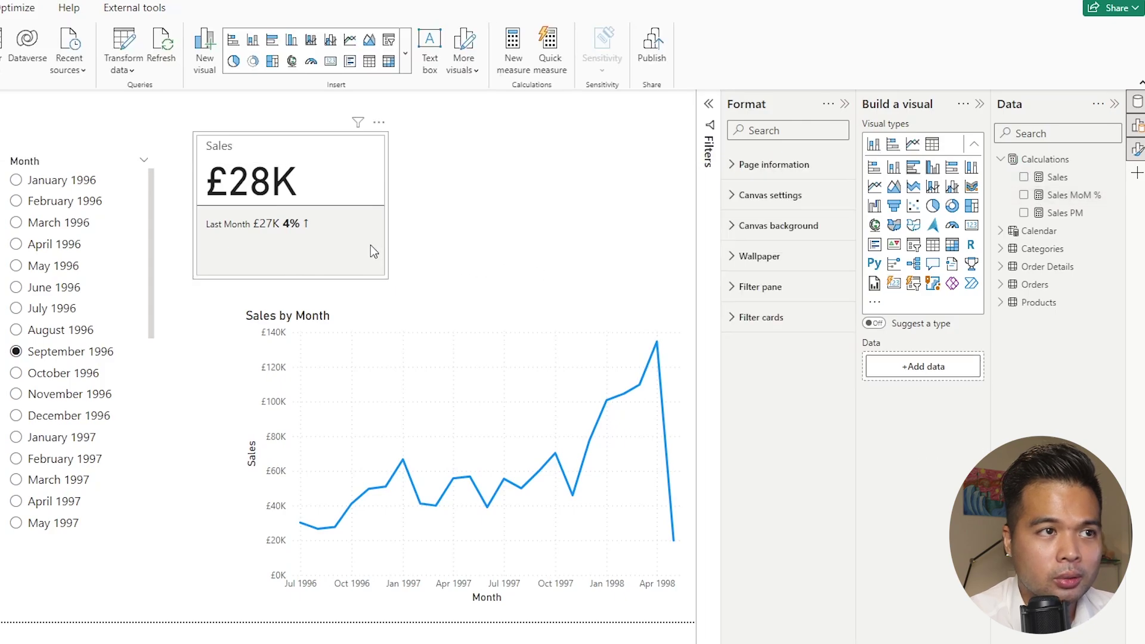
- Open conditional formatting for the detail's font color on the Sales card, using the Rules format style based on Sales MoM %
{"action": "left_click", "coordinate": [349, 243]}
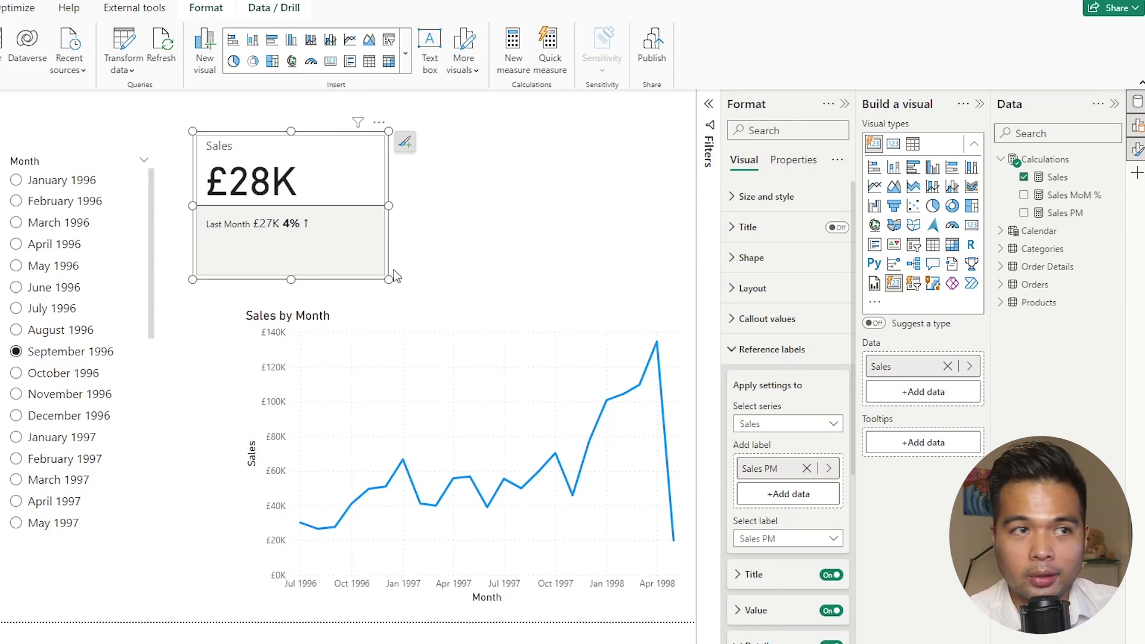
{"action": "scroll", "coordinate": [757, 405], "scroll_direction": "down", "scroll_amount": 8}
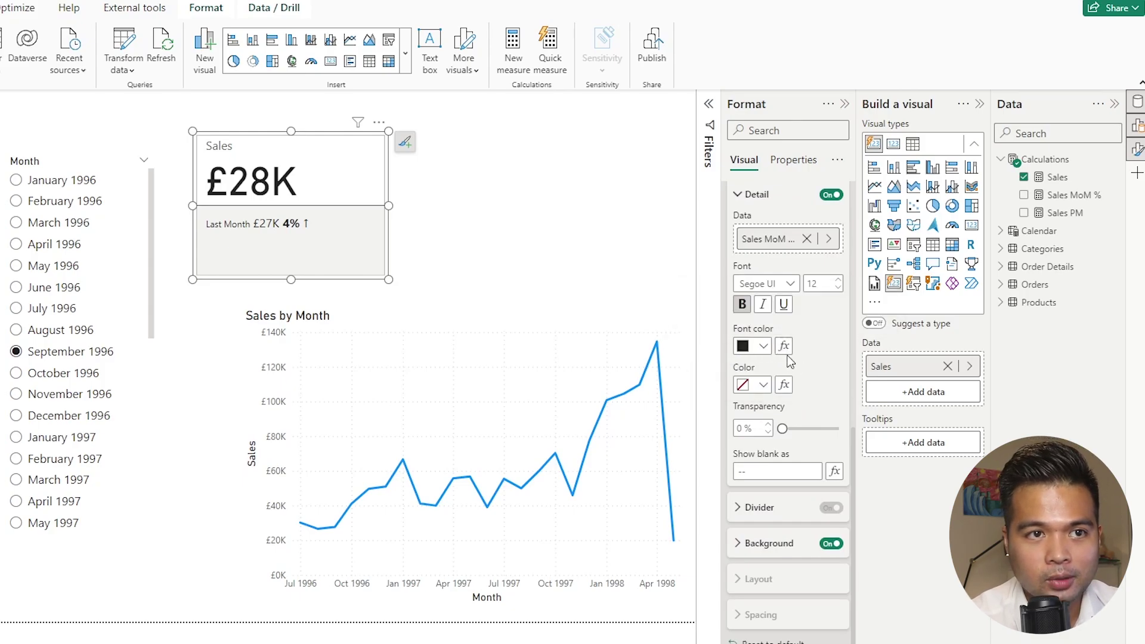
{"action": "left_click", "coordinate": [784, 347]}
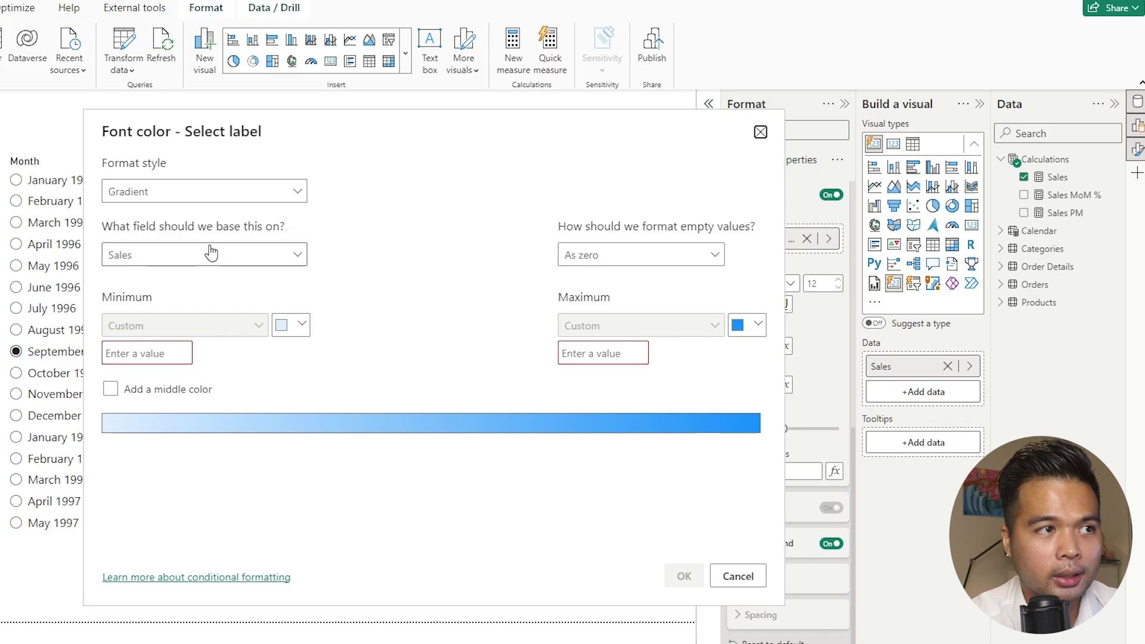
{"action": "left_click", "coordinate": [205, 191]}
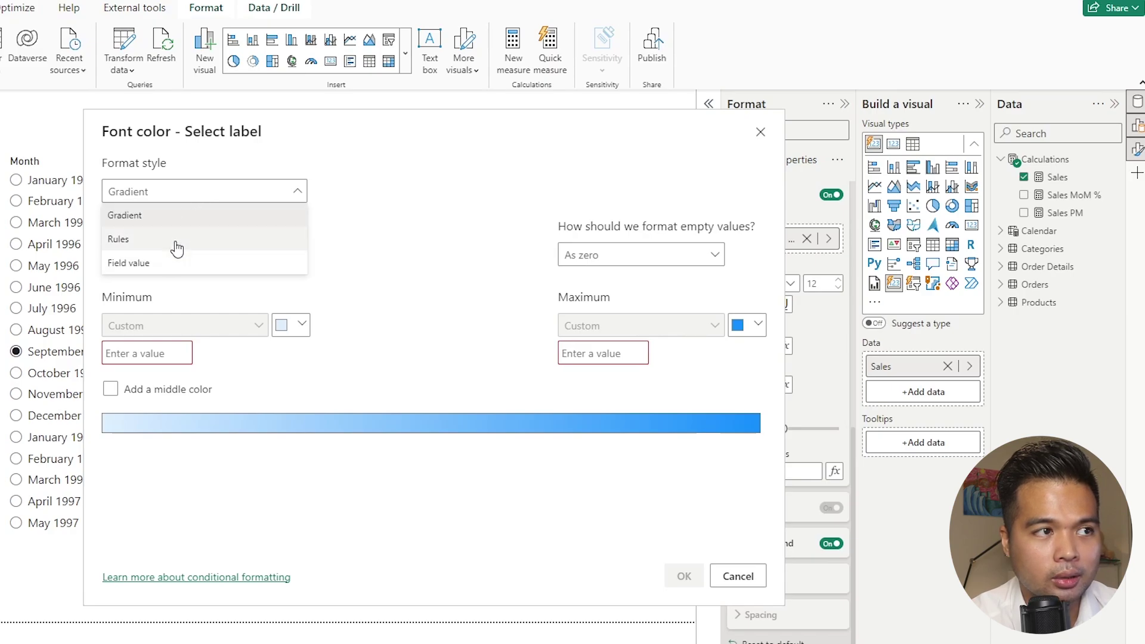
{"action": "left_click", "coordinate": [177, 242]}
{"action": "left_click", "coordinate": [221, 256]}
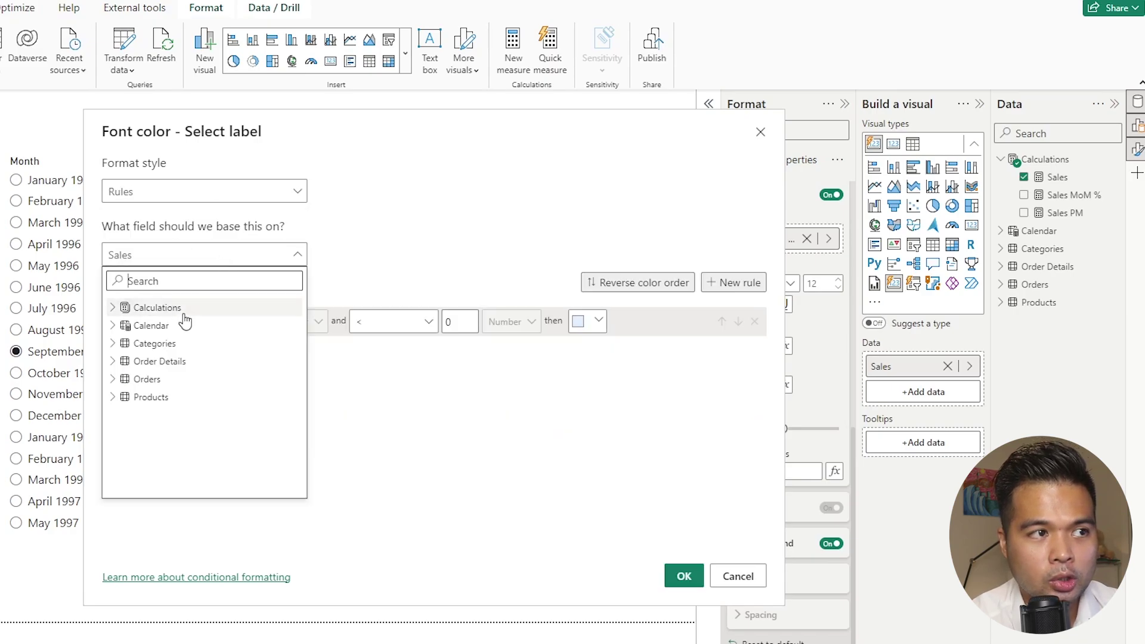
{"action": "left_click", "coordinate": [115, 309]}
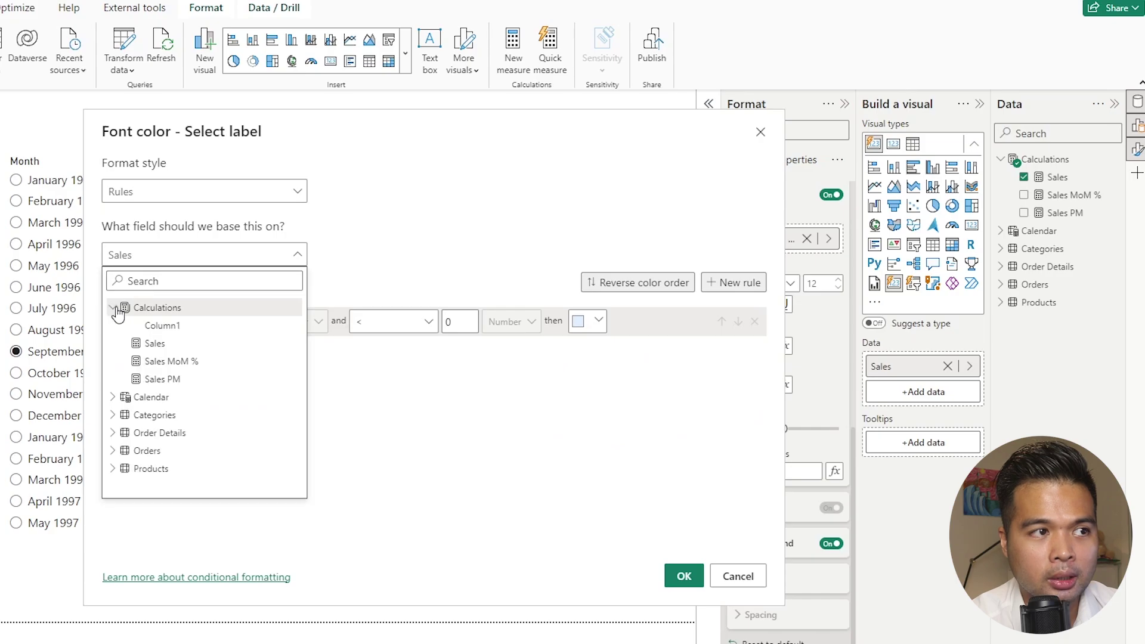
{"action": "left_click", "coordinate": [201, 362]}
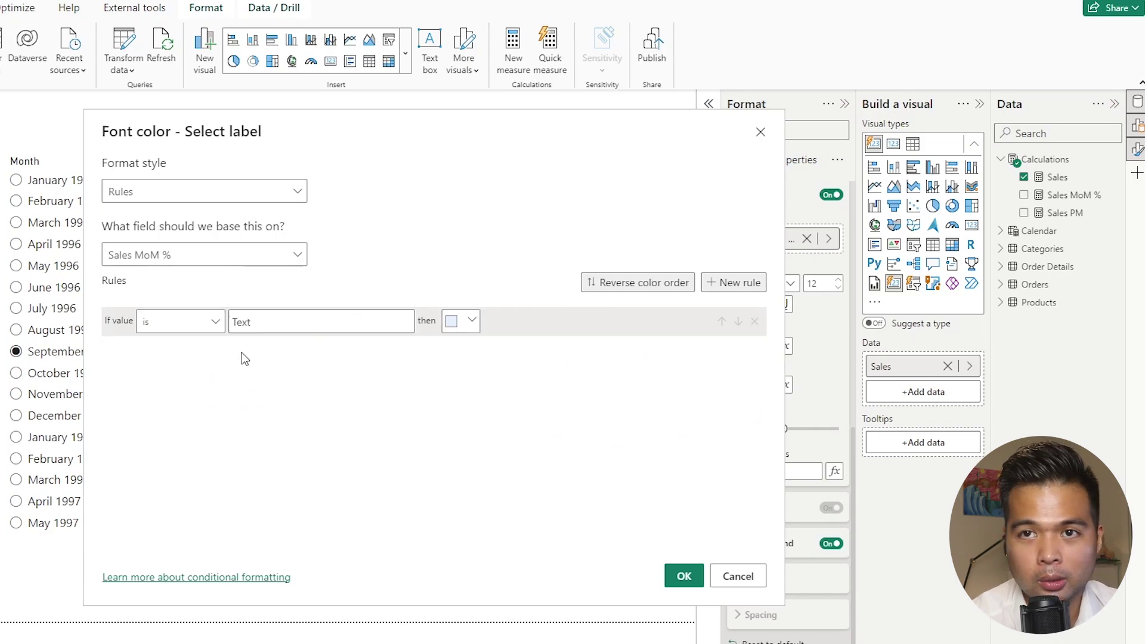
- Add a second font color rule and set the condition of both rules to contains
{"action": "left_click_drag", "start_coordinate": [319, 125], "coordinate": [181, 120]}
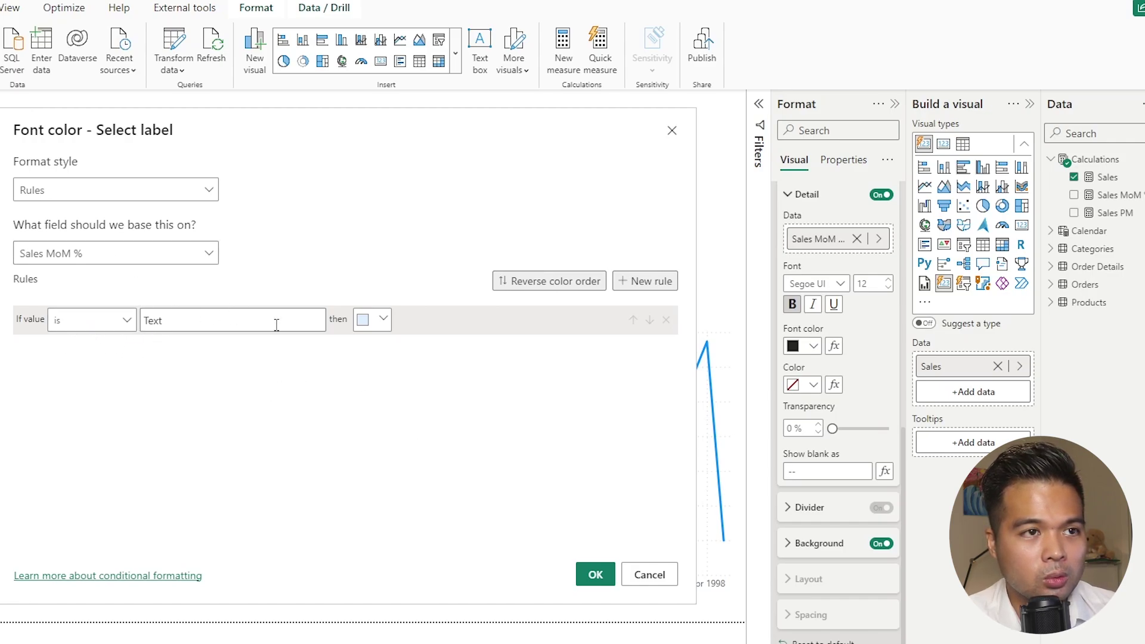
{"action": "left_click", "coordinate": [646, 282]}
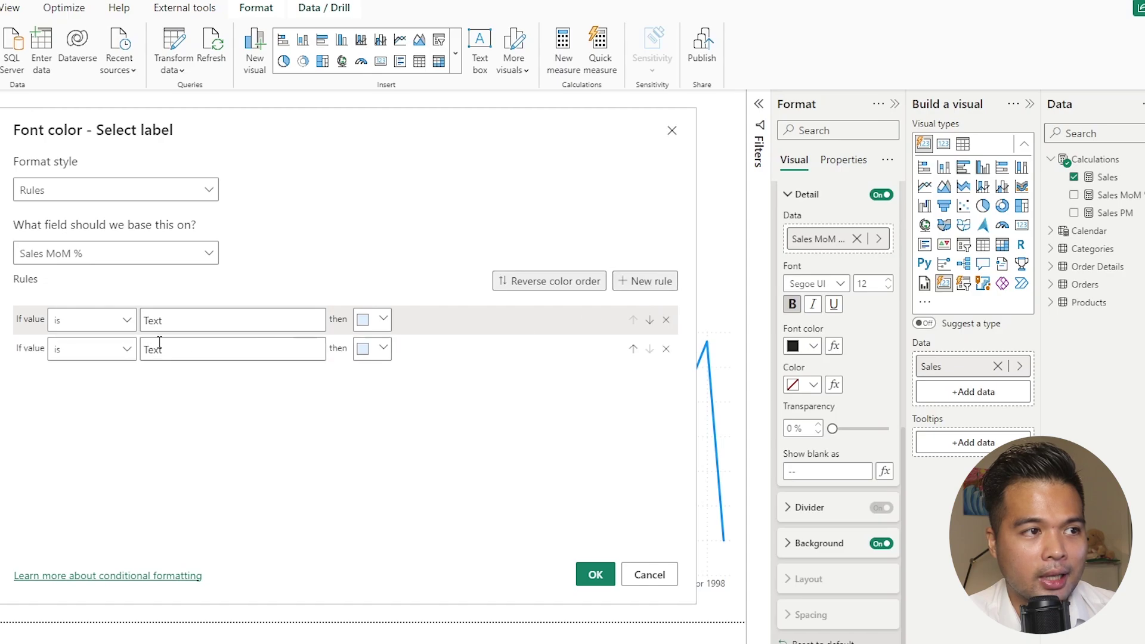
{"action": "left_click", "coordinate": [95, 320]}
{"action": "left_click", "coordinate": [96, 345]}
{"action": "left_click", "coordinate": [108, 350]}
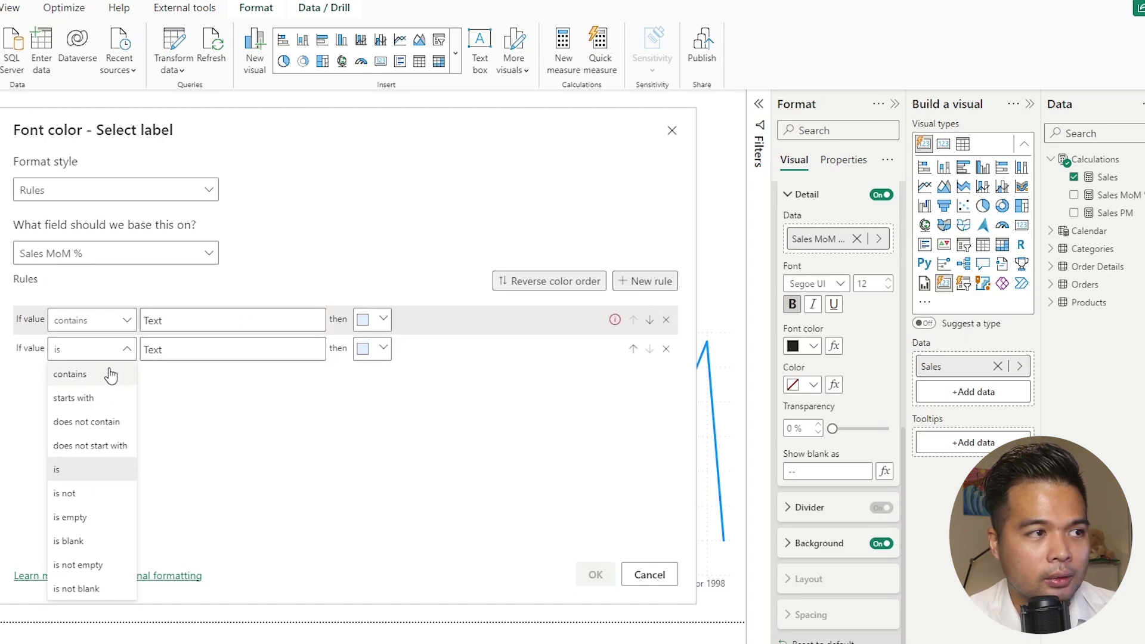
{"action": "left_click", "coordinate": [102, 374]}
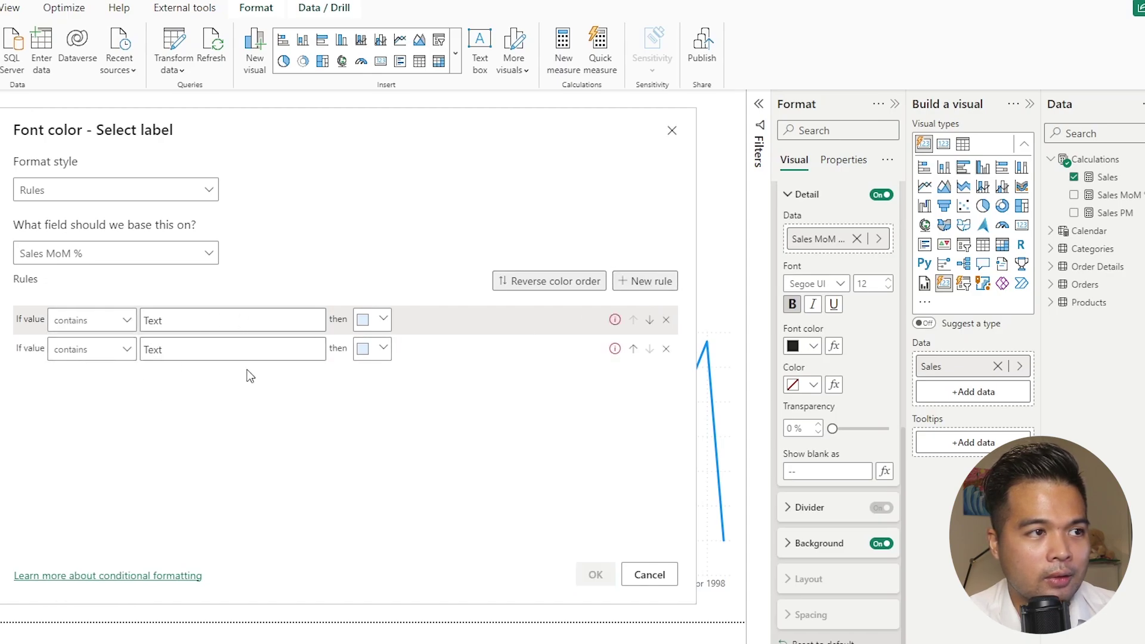
- Enter the up arrow symbol (↑) as the text to match in the first font color rule
{"action": "left_click", "coordinate": [376, 330]}
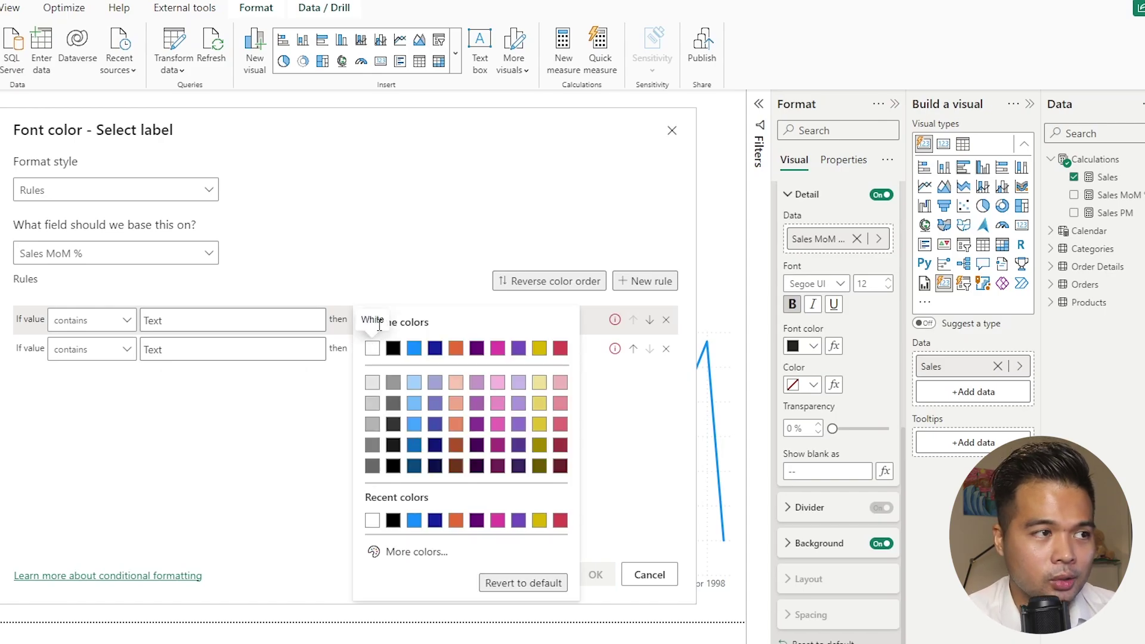
{"action": "left_click", "coordinate": [287, 321]}
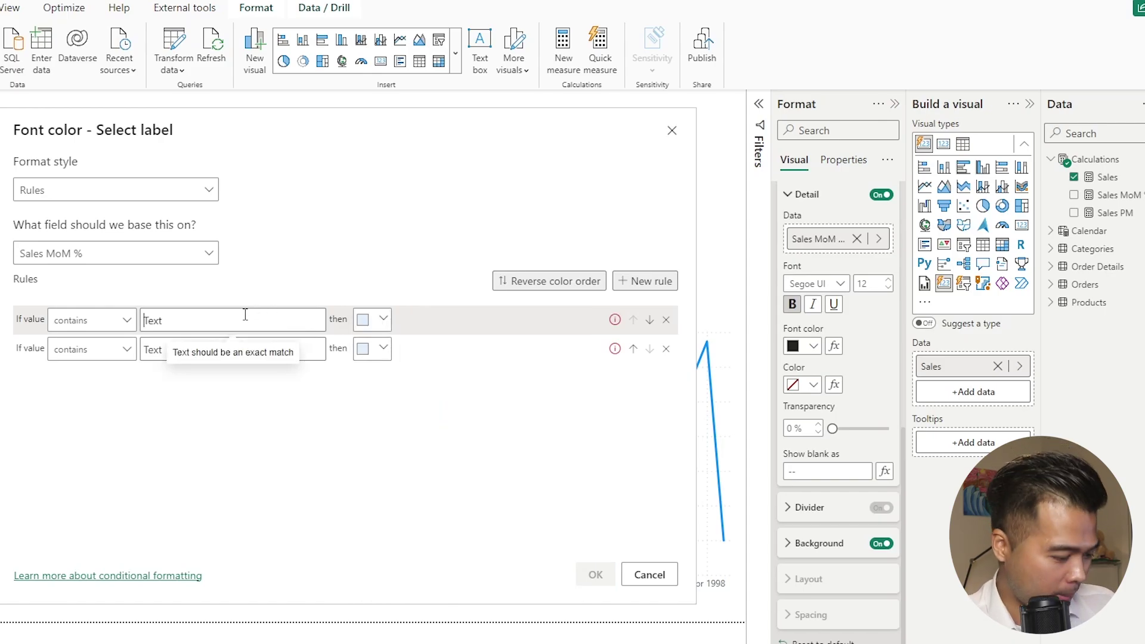
{"action": "left_click", "coordinate": [247, 320]}
{"action": "key", "text": "super+period"}
{"action": "left_click", "coordinate": [224, 380]}
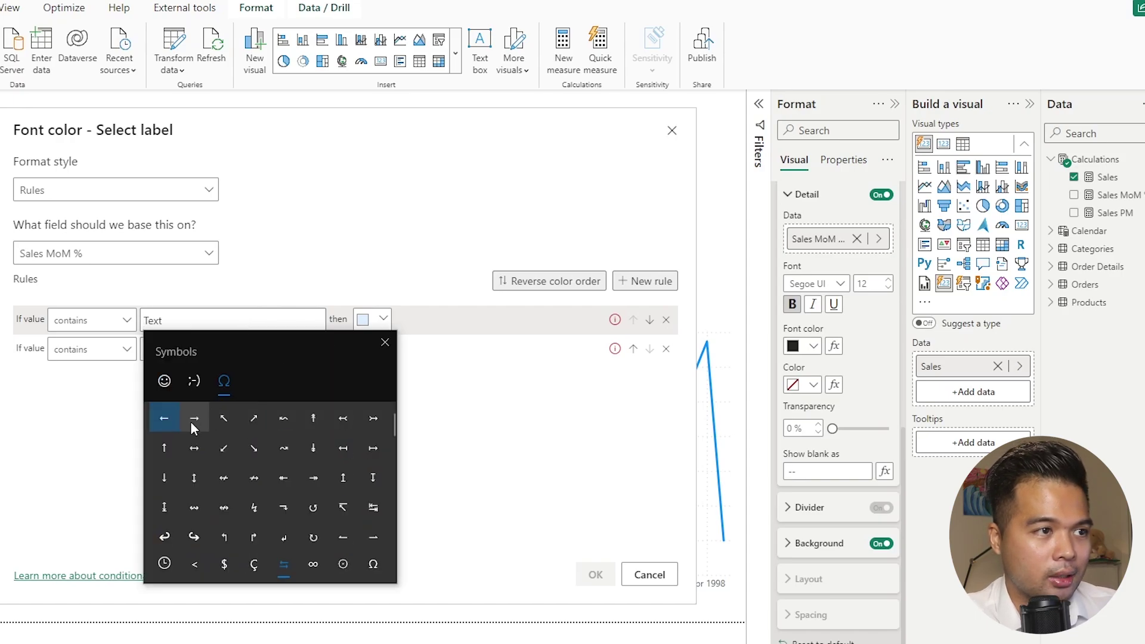
{"action": "left_click", "coordinate": [164, 447]}
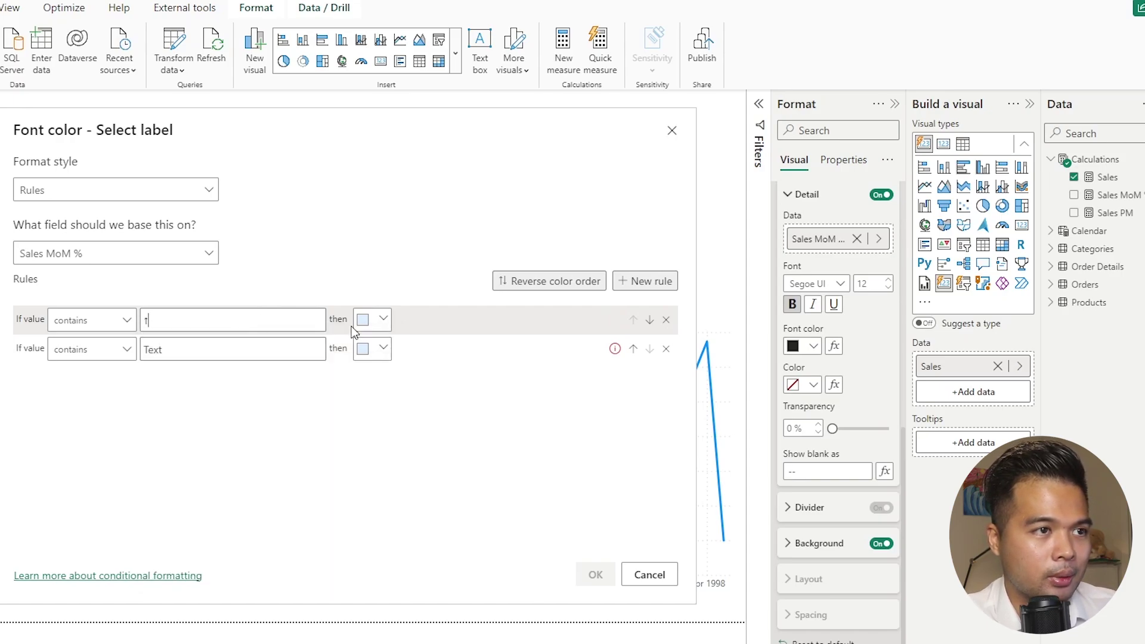
- Give the first font color rule a custom green color and copy its hex code
{"action": "left_click", "coordinate": [365, 320]}
{"action": "left_click", "coordinate": [424, 554]}
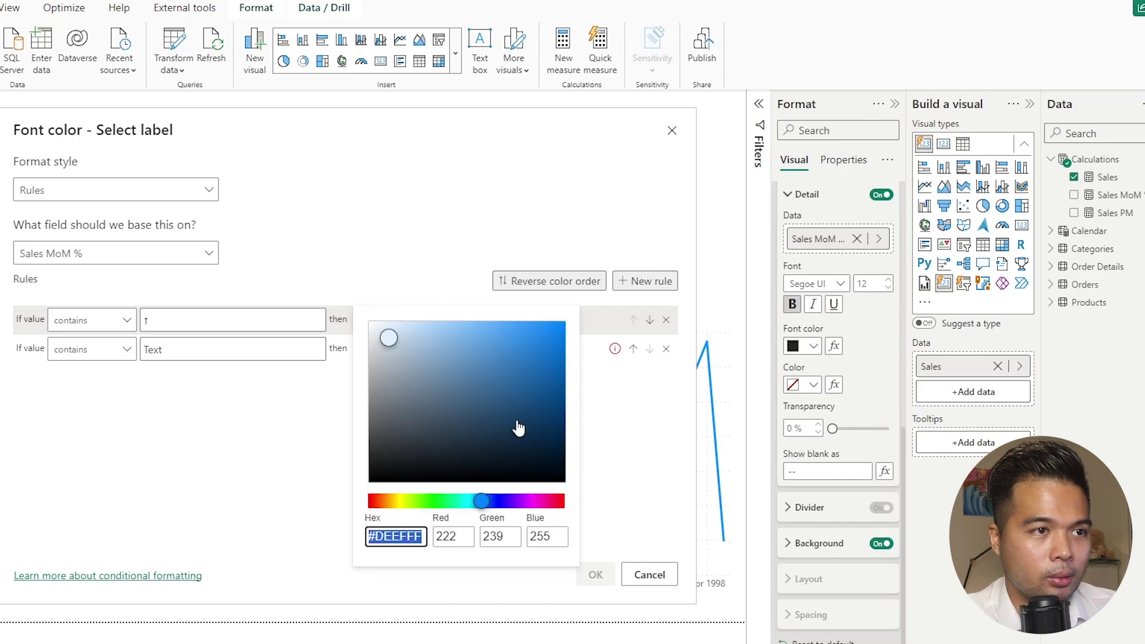
{"action": "left_click_drag", "start_coordinate": [482, 501], "coordinate": [437, 500]}
{"action": "left_click", "coordinate": [558, 374]}
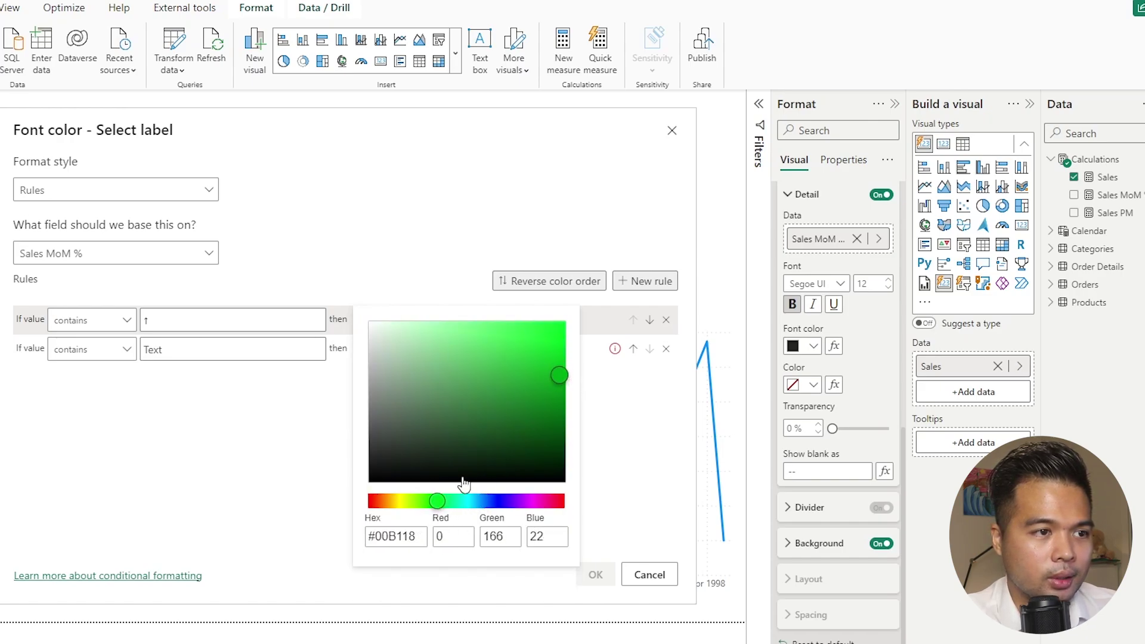
{"action": "left_click", "coordinate": [392, 536]}
{"action": "triple_click", "coordinate": [392, 536]}
{"action": "left_click", "coordinate": [629, 471]}
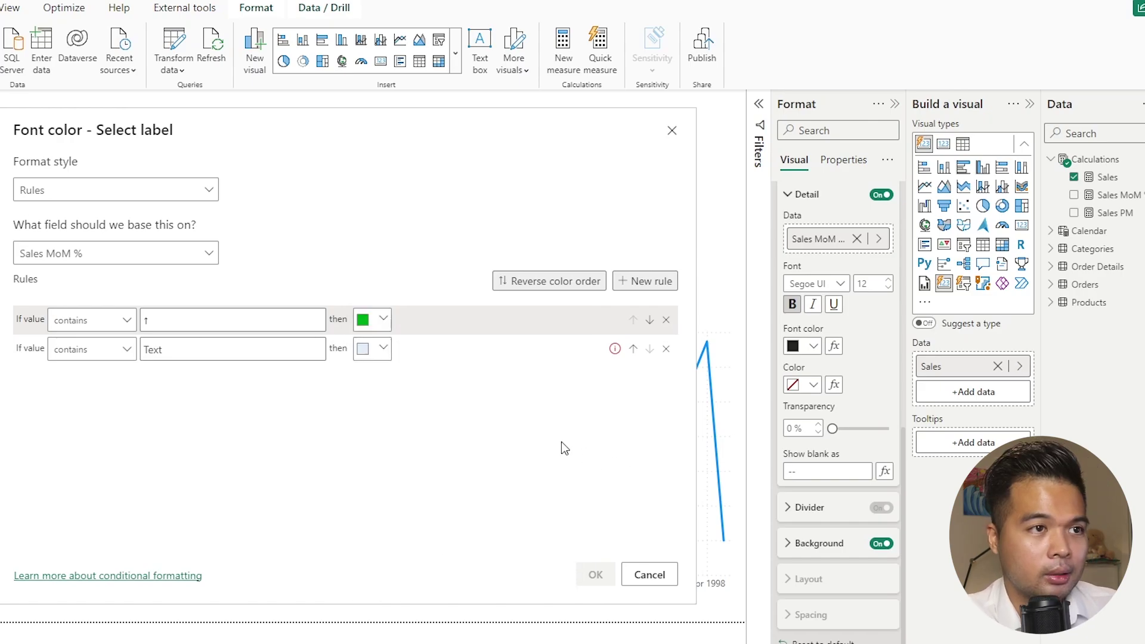
- Make the second font color rule match the down arrow symbol (↓) with the red theme color, and apply the formatting
{"action": "left_click", "coordinate": [227, 348]}
{"action": "key", "text": "super+period"}
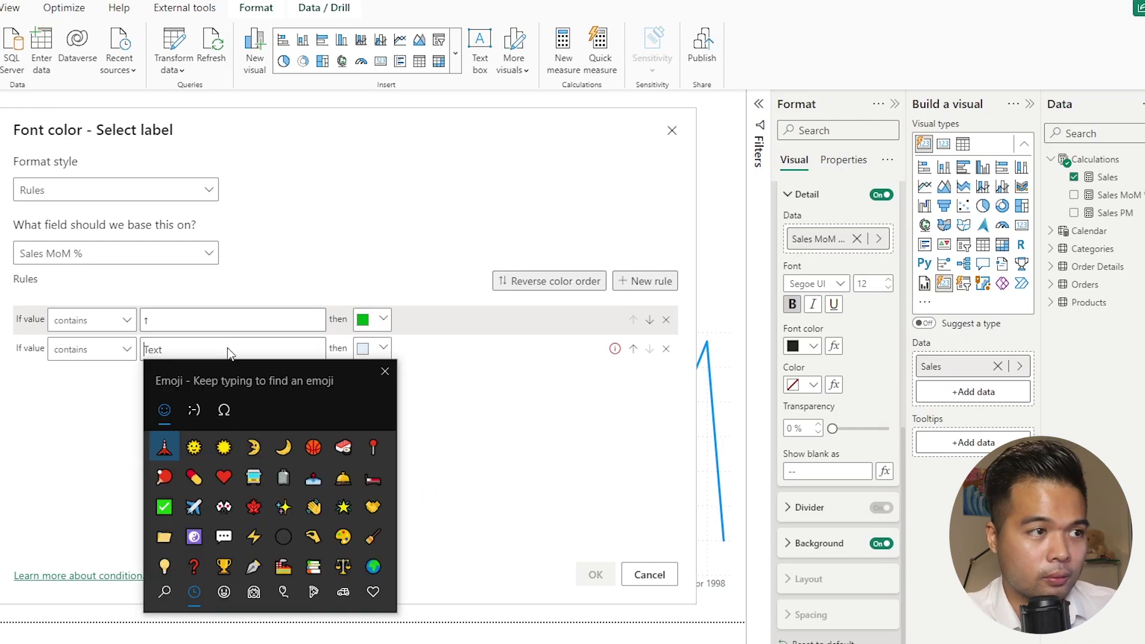
{"action": "left_click", "coordinate": [223, 410]}
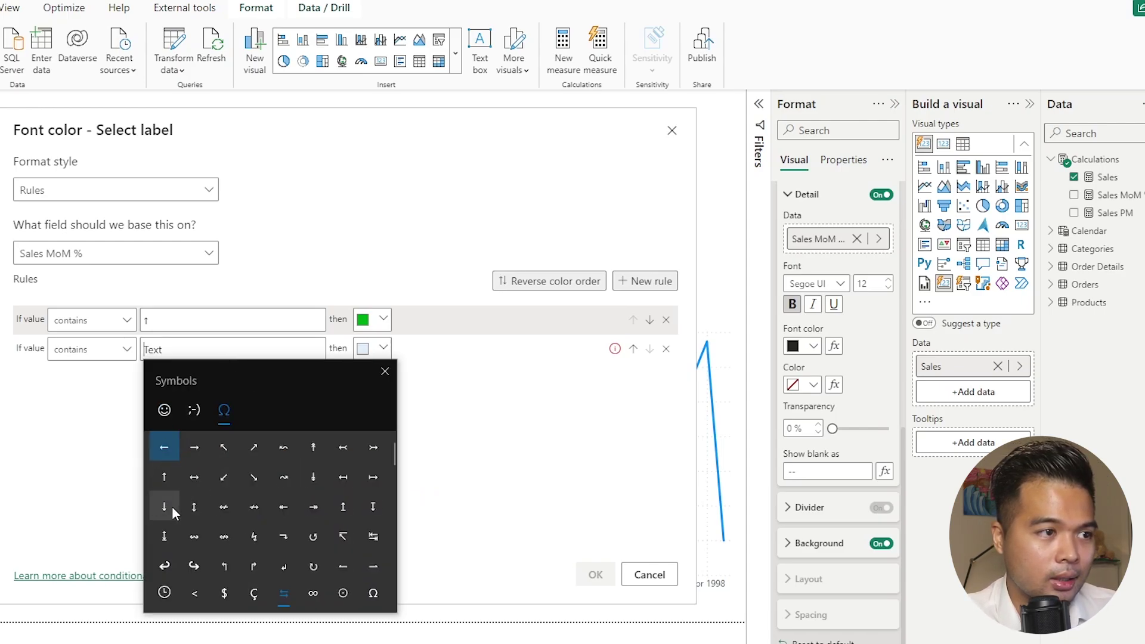
{"action": "left_click", "coordinate": [168, 506]}
{"action": "left_click", "coordinate": [409, 388]}
{"action": "left_click", "coordinate": [383, 348]}
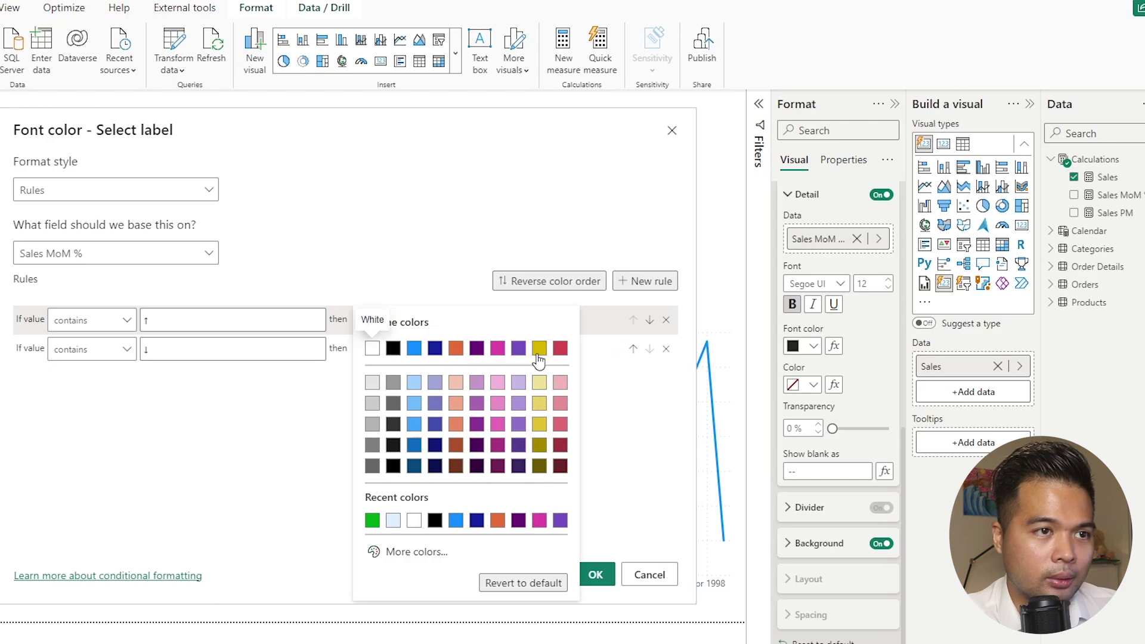
{"action": "left_click", "coordinate": [564, 360]}
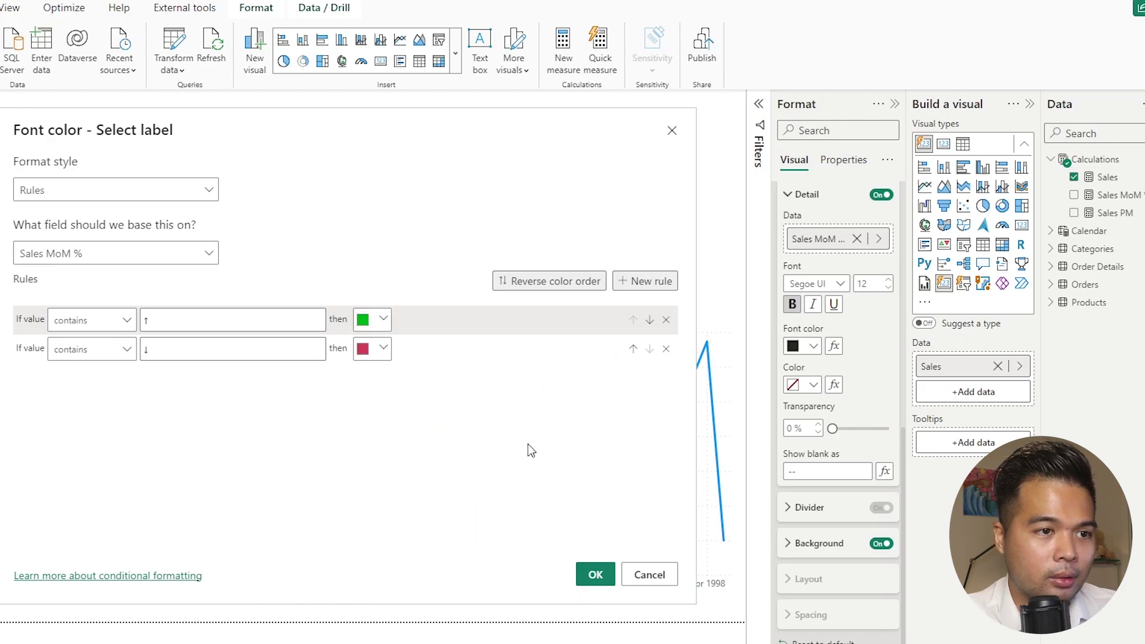
{"action": "left_click", "coordinate": [596, 576]}
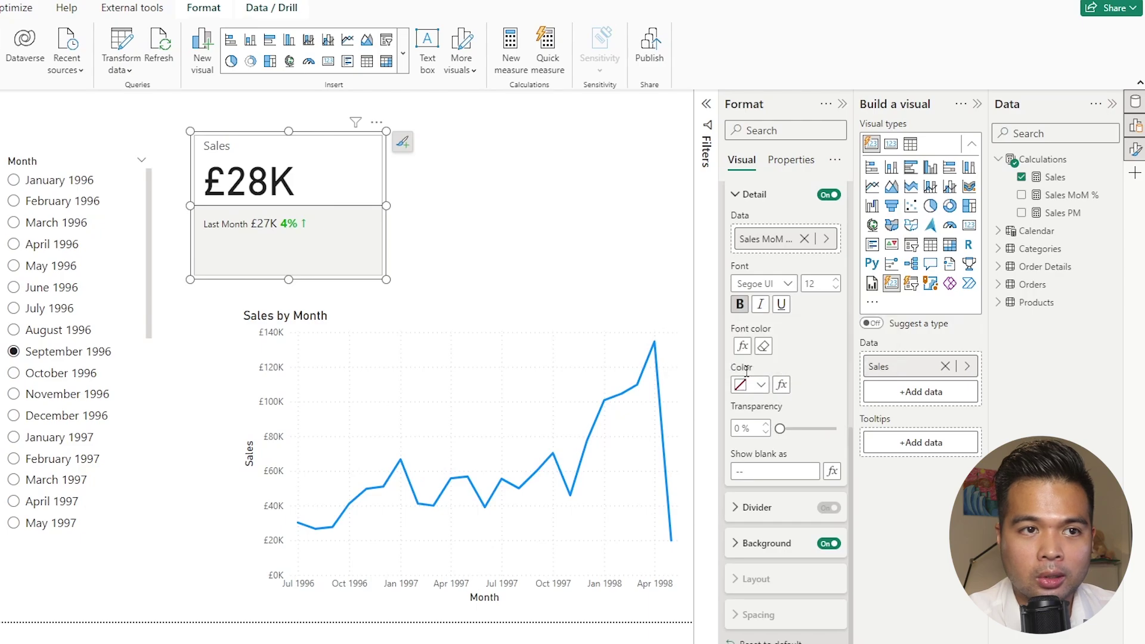
- Open conditional formatting for the detail's Color setting, using the Rules format style based on Sales MoM %
{"action": "left_click", "coordinate": [782, 385]}
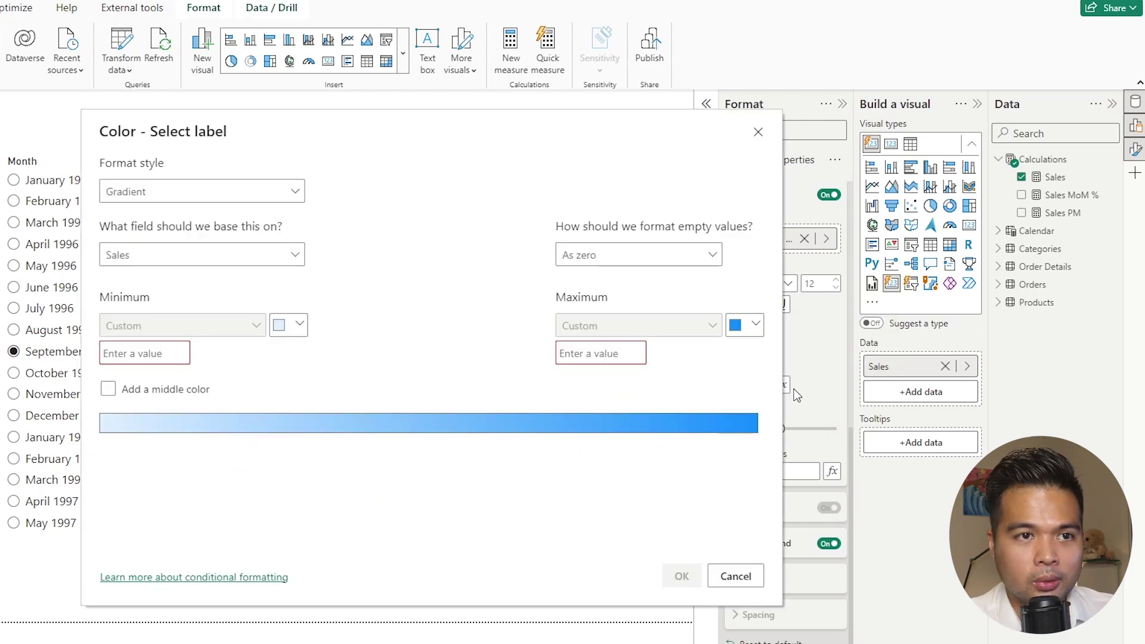
{"action": "left_click", "coordinate": [225, 191]}
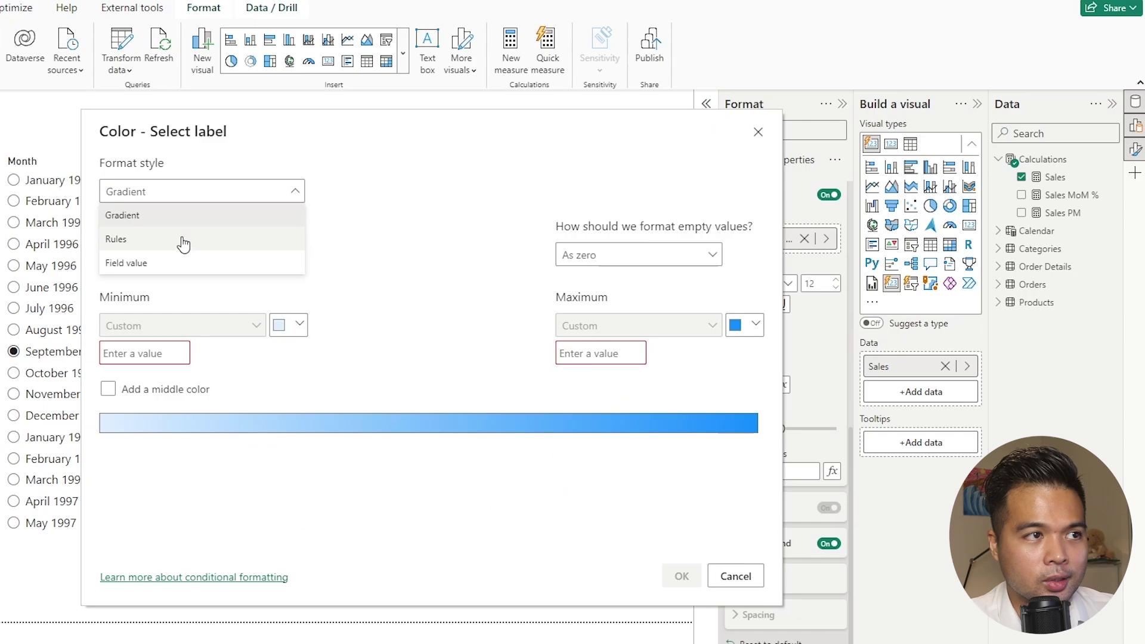
{"action": "left_click", "coordinate": [186, 242]}
{"action": "left_click", "coordinate": [202, 266]}
{"action": "left_click", "coordinate": [119, 304]}
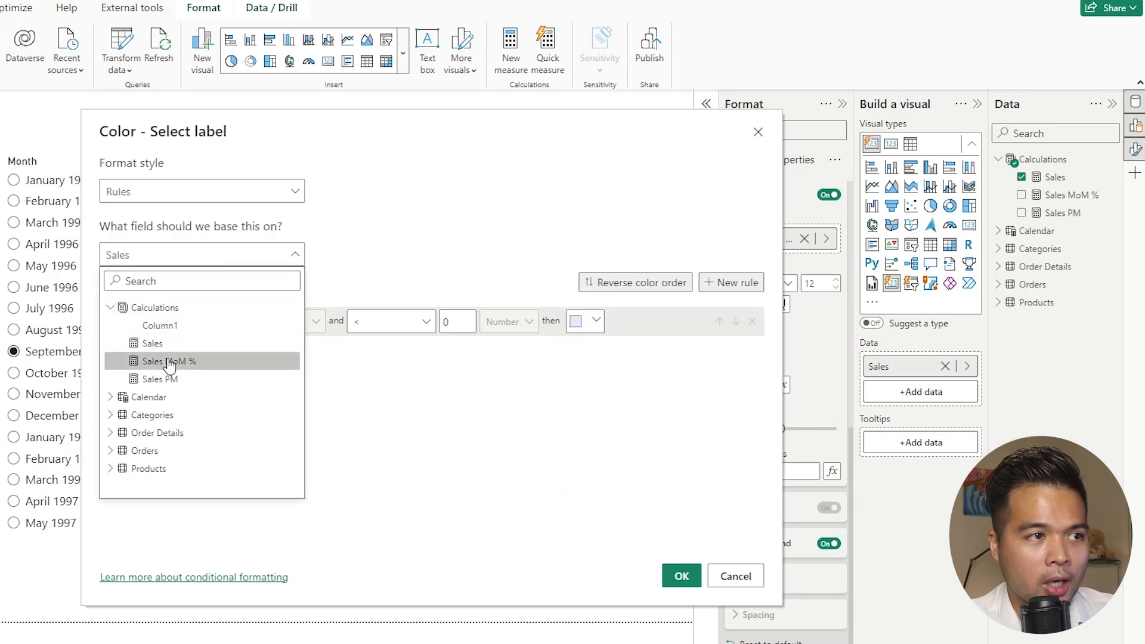
{"action": "left_click", "coordinate": [167, 360]}
- Add a second rule to the detail's Color formatting and set both rules to contains
{"action": "left_click", "coordinate": [710, 282]}
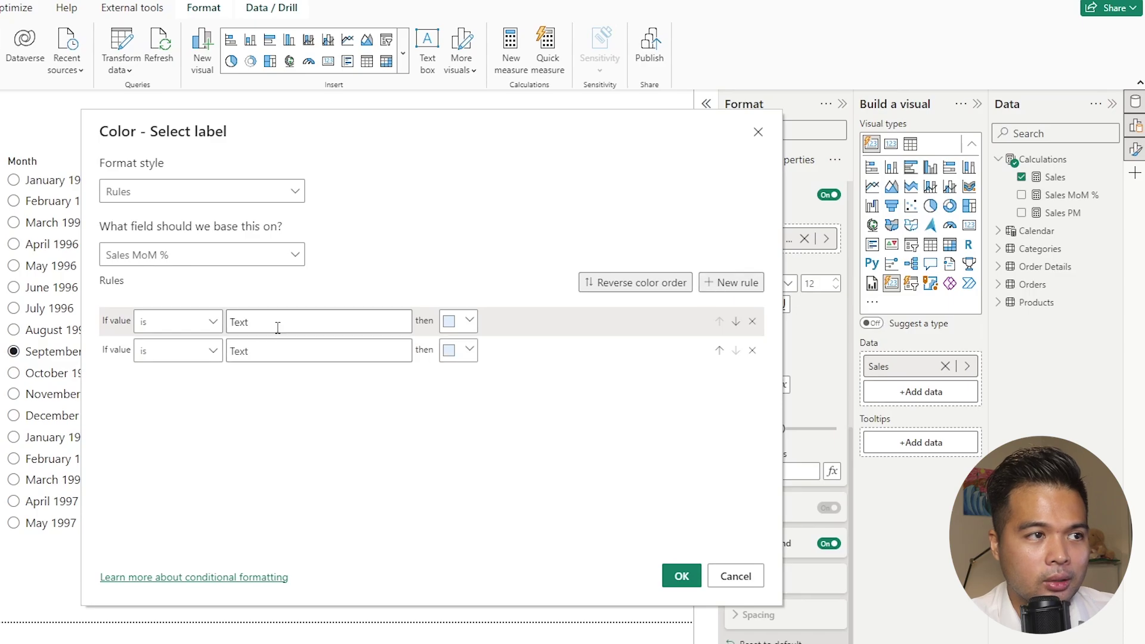
{"action": "left_click", "coordinate": [210, 329]}
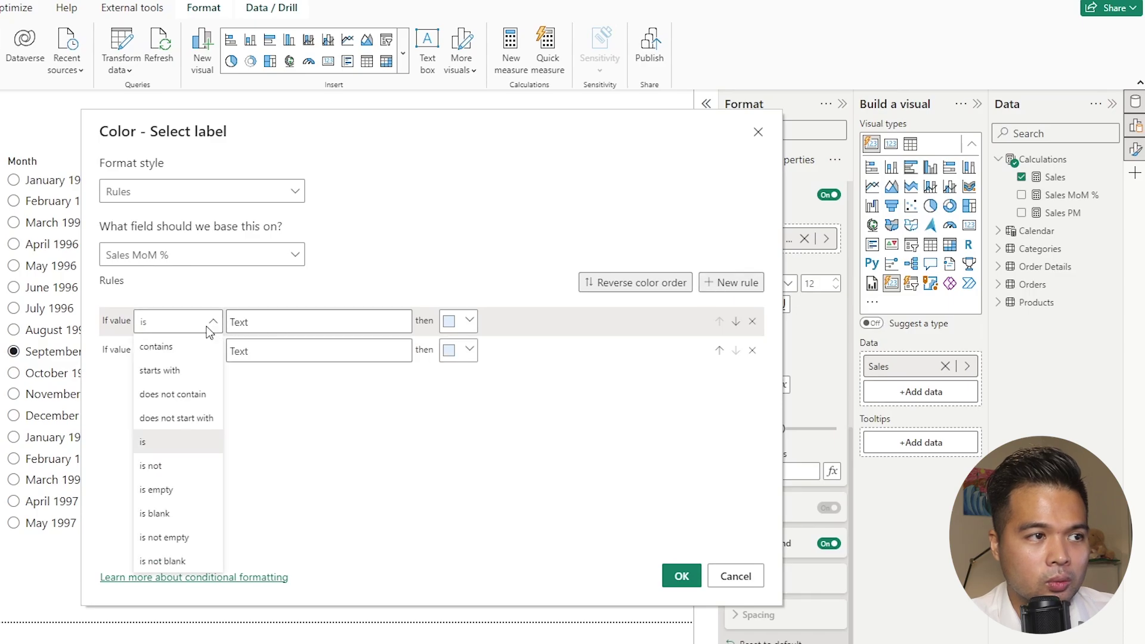
{"action": "left_click", "coordinate": [178, 347]}
{"action": "left_click", "coordinate": [177, 357]}
{"action": "left_click", "coordinate": [158, 373]}
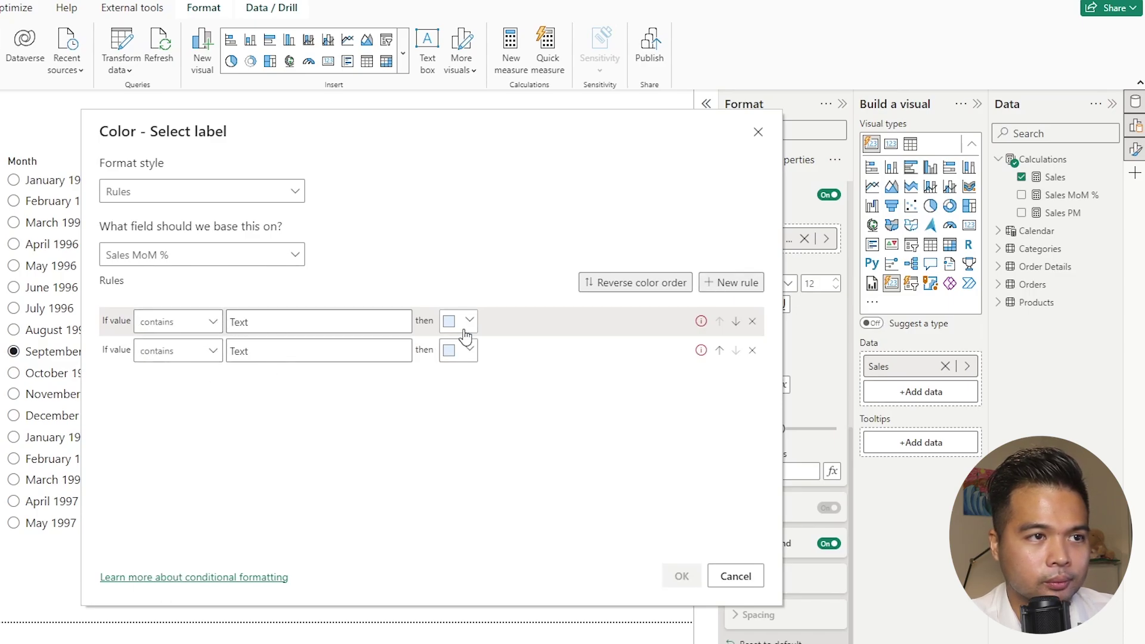
- Enter the up arrow (↑) as the first Color rule's text and the down arrow (↓) as the second rule's text
{"action": "left_click", "coordinate": [340, 322]}
{"action": "key", "text": "super+period"}
{"action": "left_click", "coordinate": [312, 381]}
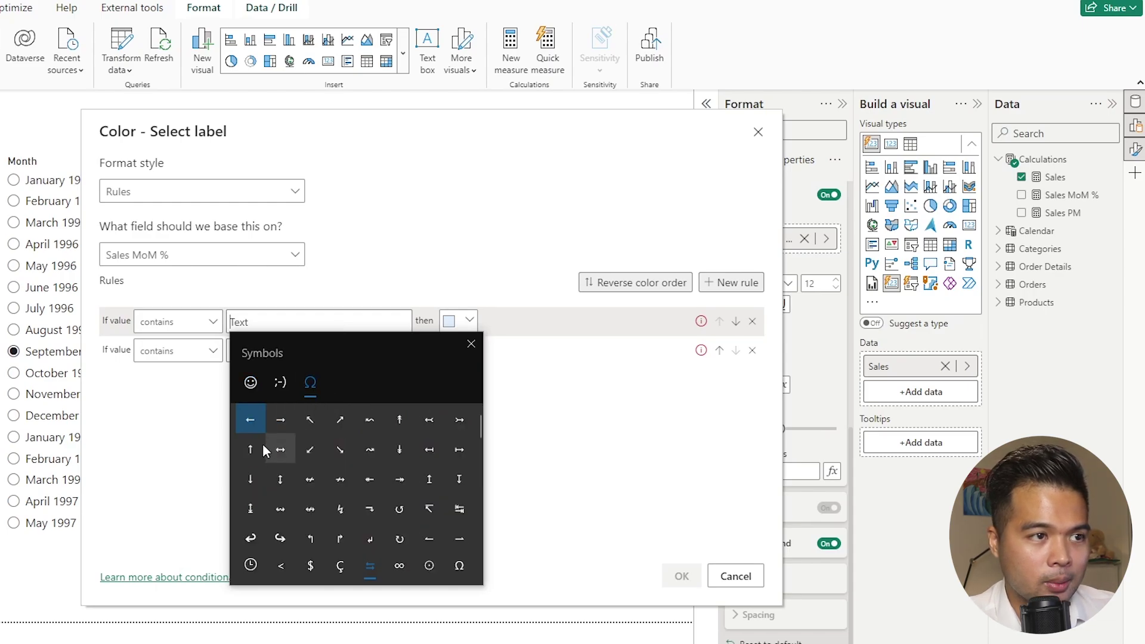
{"action": "left_click", "coordinate": [250, 449]}
{"action": "left_click", "coordinate": [329, 348]}
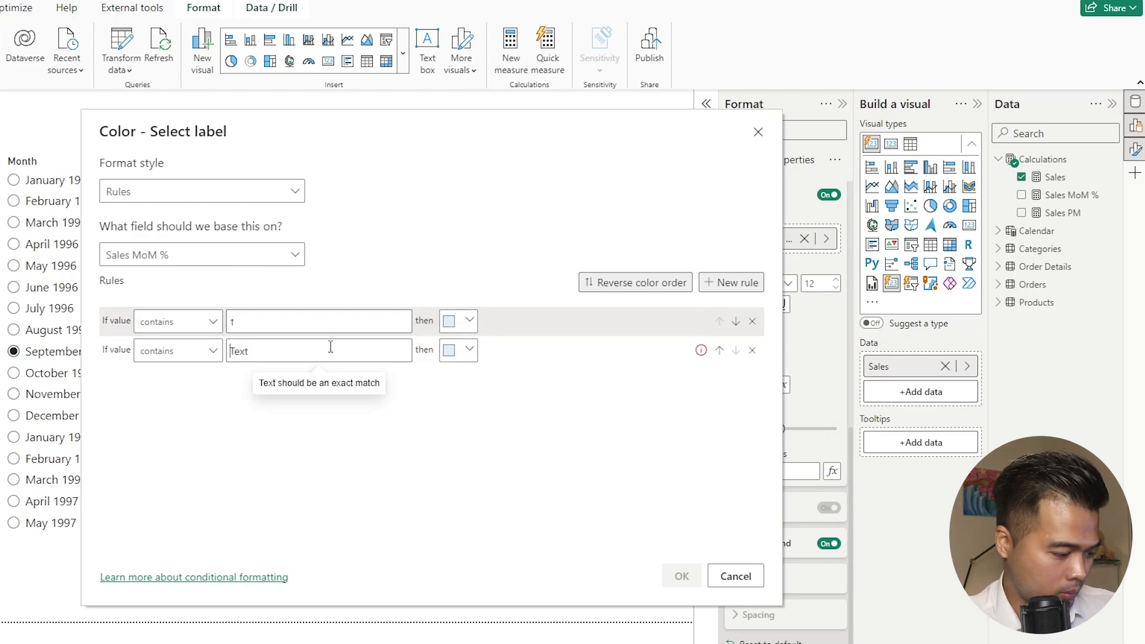
{"action": "key", "text": "super+period"}
{"action": "left_click", "coordinate": [310, 411]}
{"action": "left_click", "coordinate": [250, 508]}
- Set the up arrow rule's color to the custom green #00BA16
{"action": "left_click", "coordinate": [470, 349]}
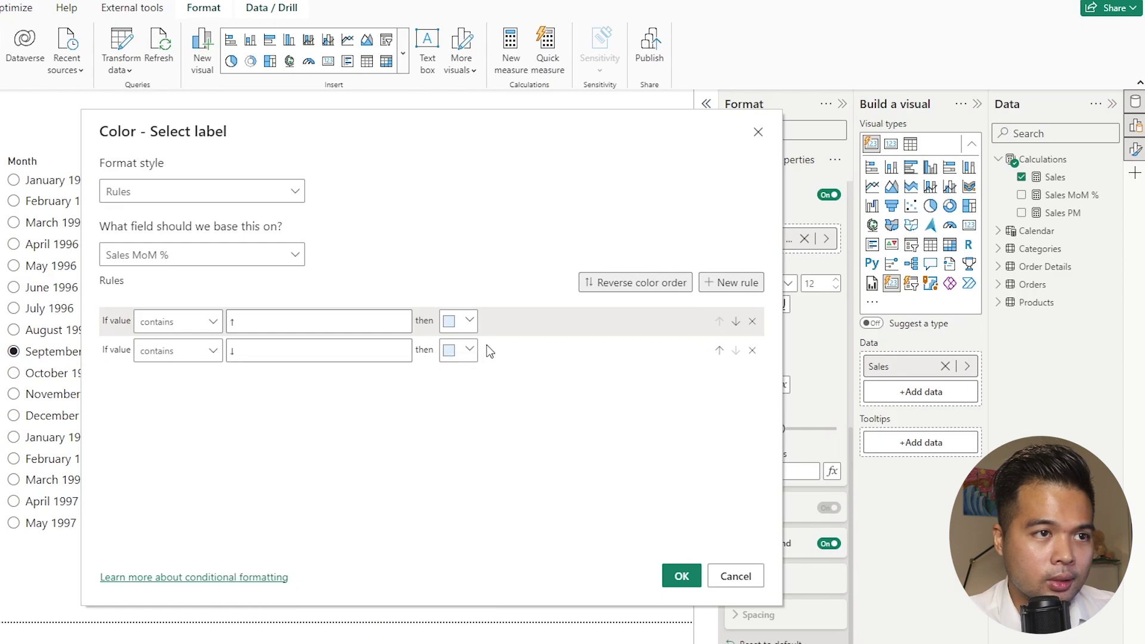
{"action": "left_click", "coordinate": [470, 350]}
{"action": "left_click", "coordinate": [487, 553]}
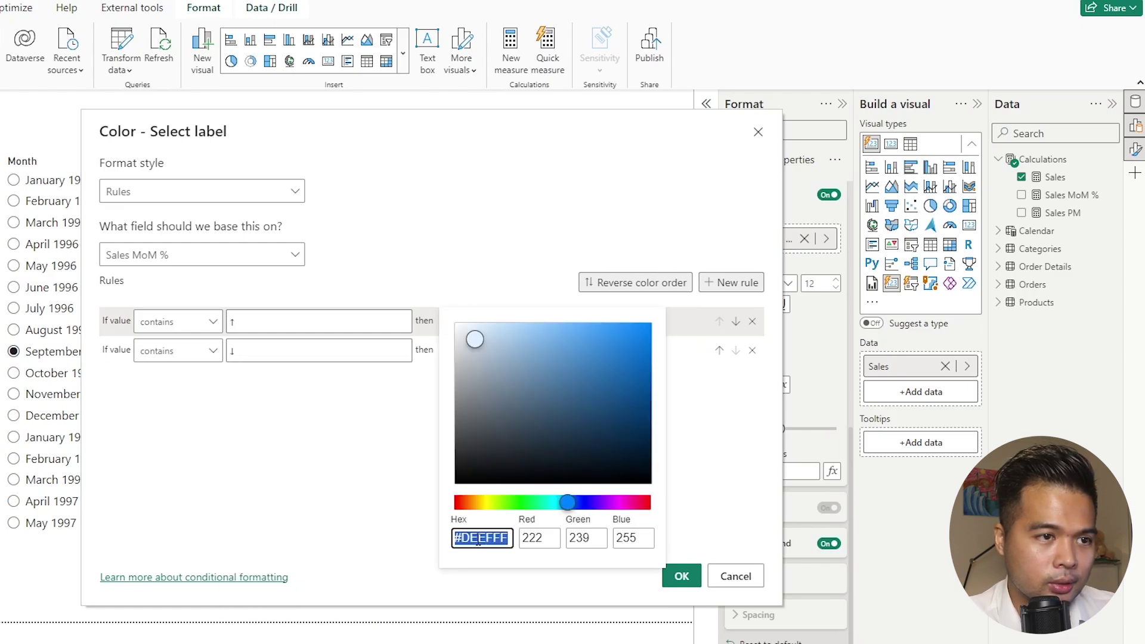
{"action": "type", "text": "#00BA16"}
{"action": "key", "text": "Return"}
- Set the down arrow rule's color to the red theme color and apply the detail's Color formatting
{"action": "left_click", "coordinate": [468, 352]}
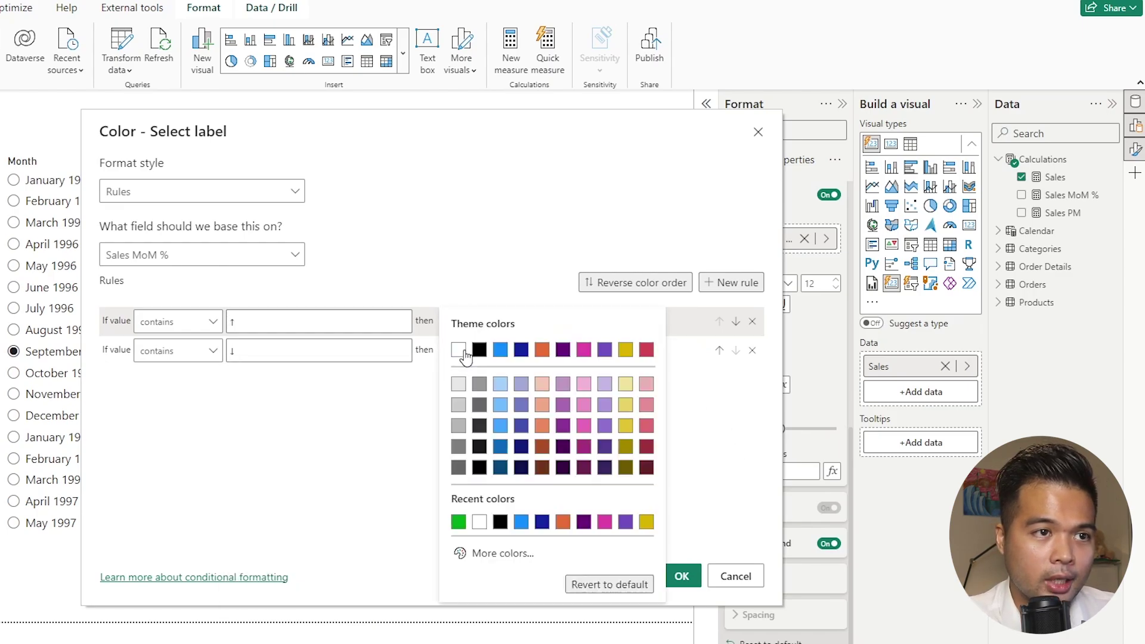
{"action": "left_click", "coordinate": [646, 349]}
{"action": "left_click", "coordinate": [668, 566]}
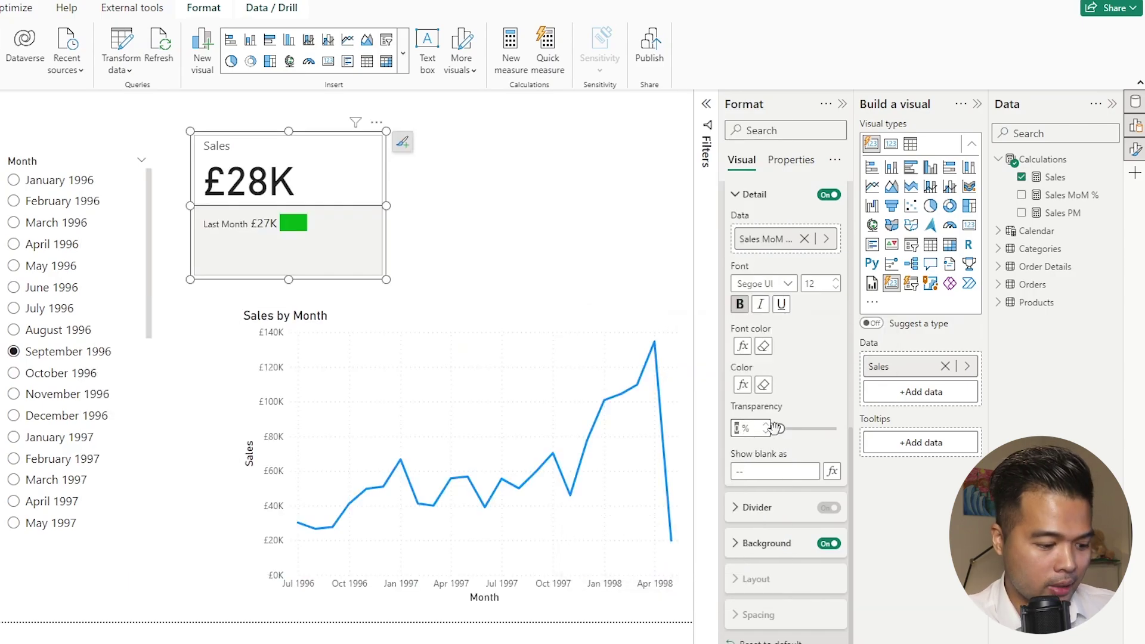
- Set the transparency of the detail's background color to 80% and deselect the card
{"action": "type", "text": "80"}
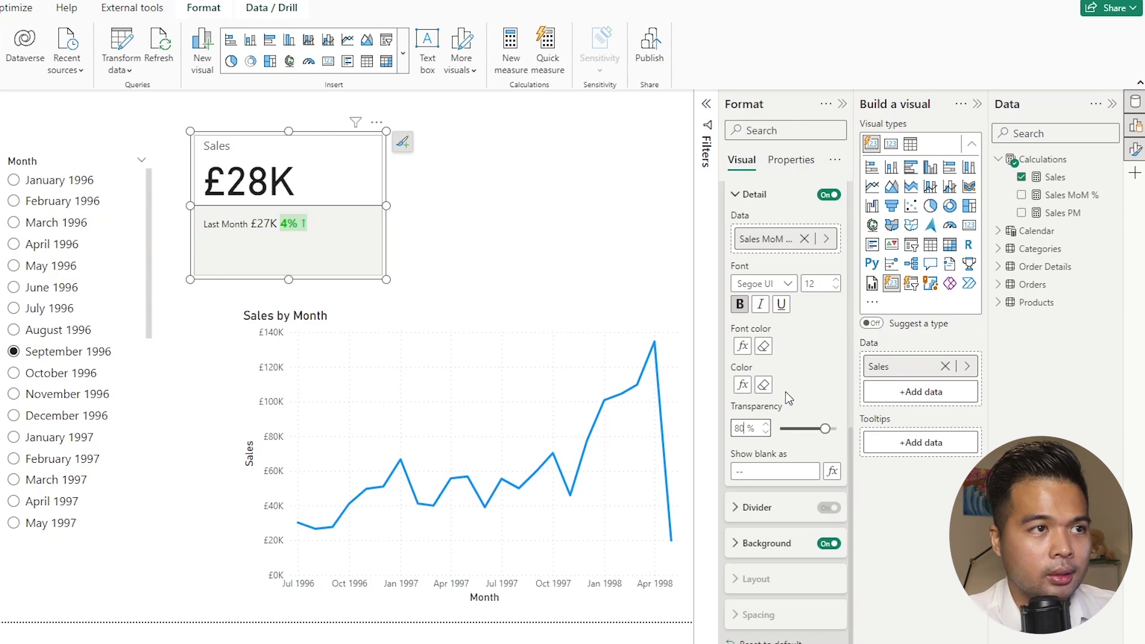
{"action": "left_click", "coordinate": [577, 245]}
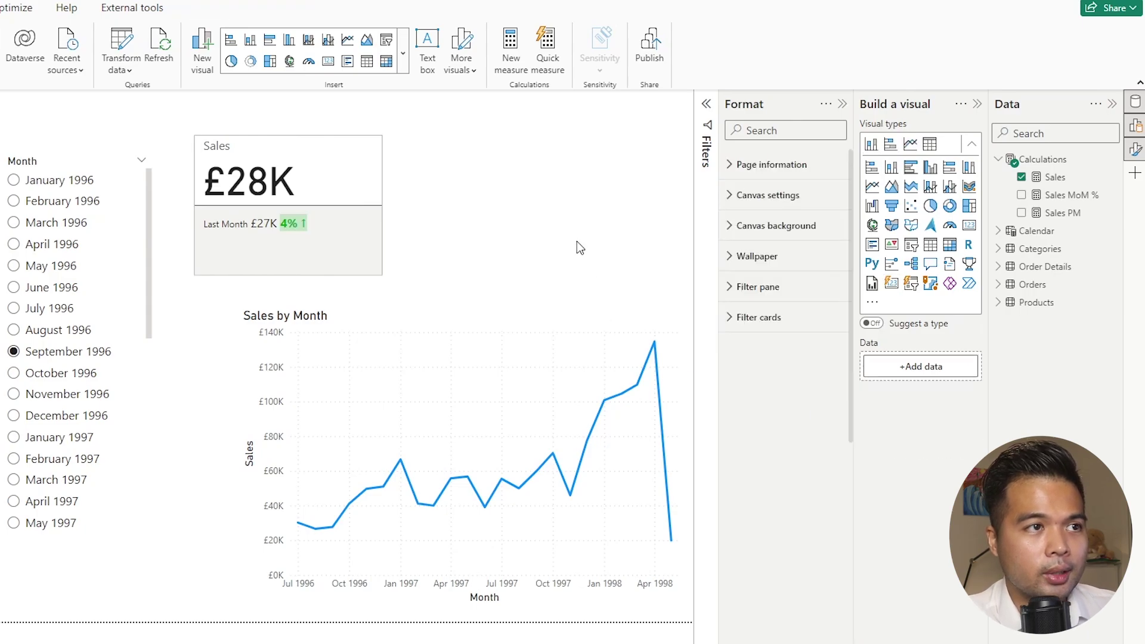
- Check the detail's colors on the Sales card for successive months from November 1996 to February 1997, ending on January 1997
{"action": "left_click", "coordinate": [50, 380]}
{"action": "left_click", "coordinate": [89, 436]}
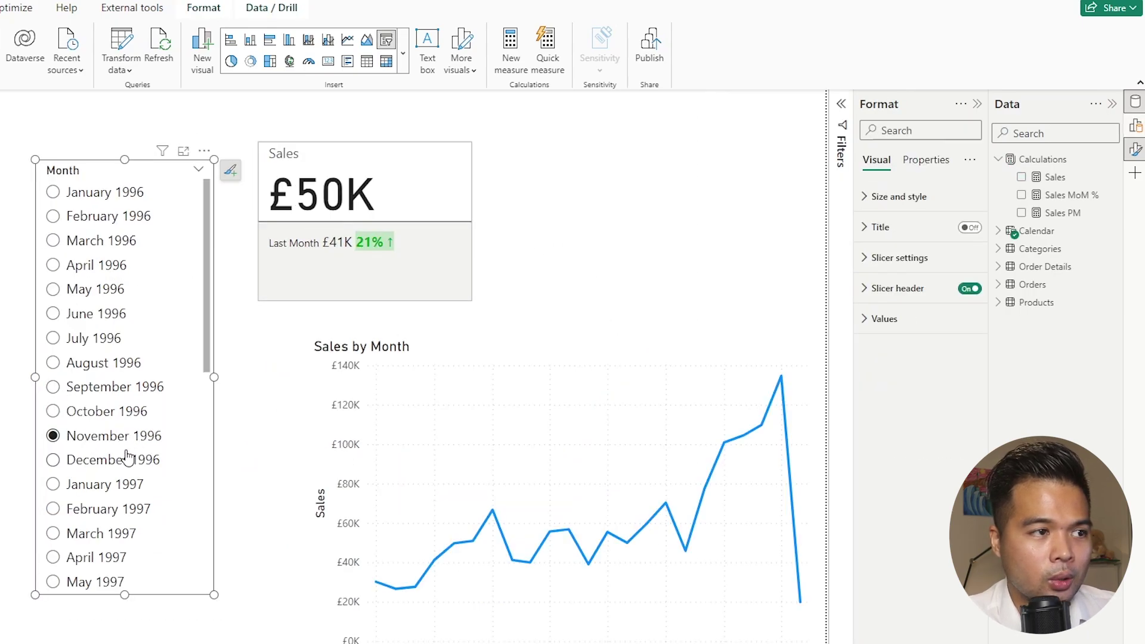
{"action": "left_click", "coordinate": [119, 467]}
{"action": "left_click", "coordinate": [125, 486]}
{"action": "left_click", "coordinate": [103, 510]}
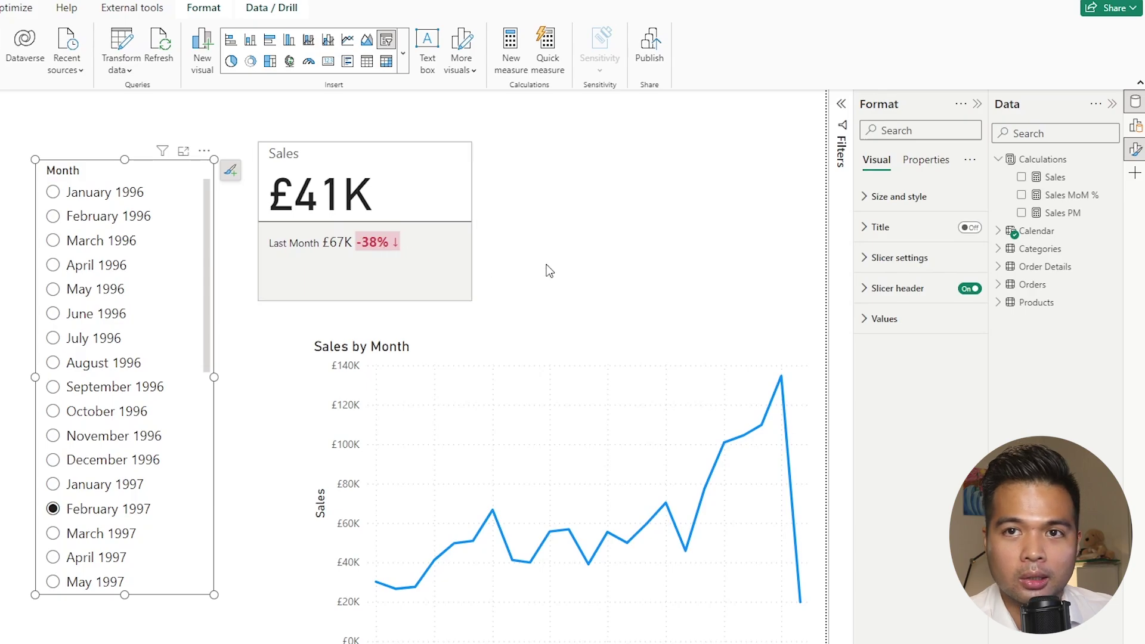
{"action": "left_click", "coordinate": [120, 483]}
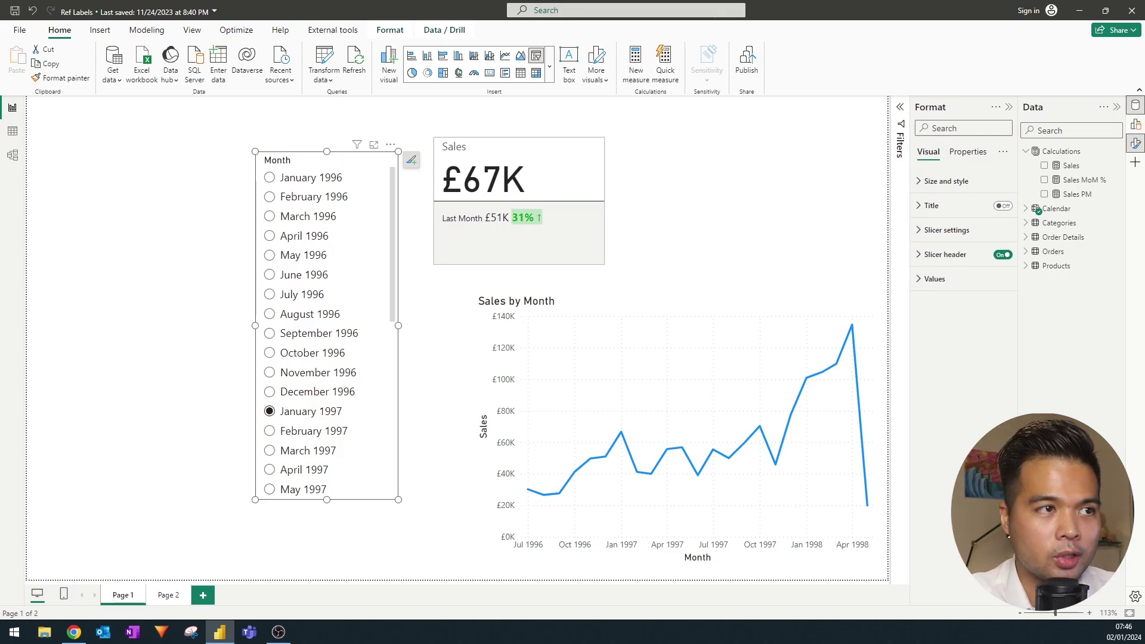
{"action": "left_click", "coordinate": [683, 225]}
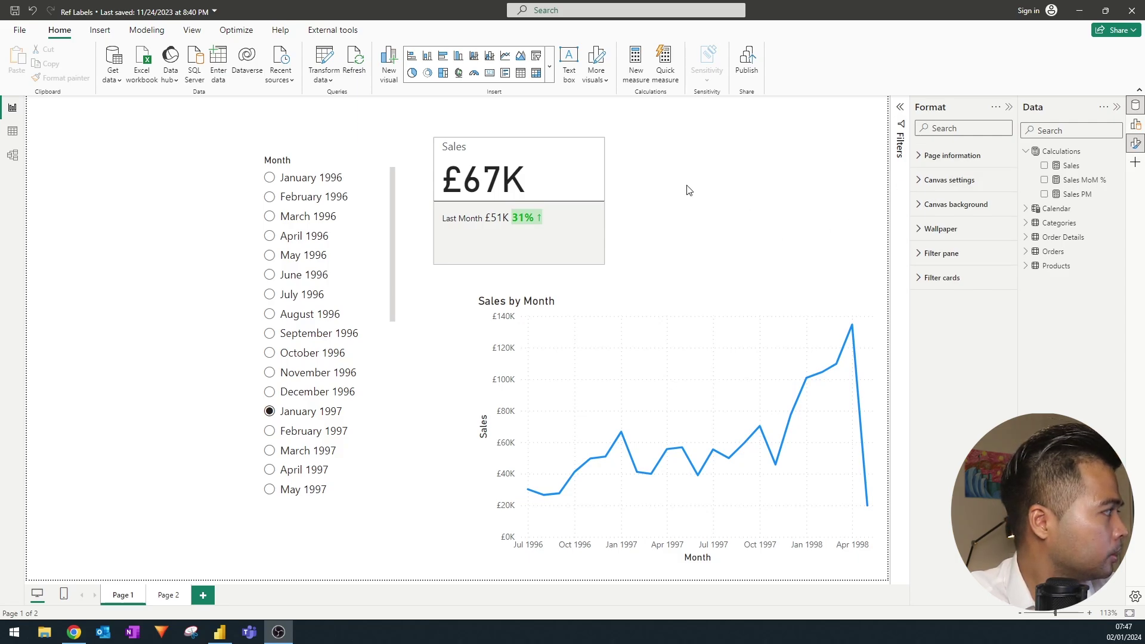
- With the Sales card selected, create the measure Target = "Below Target" in the Calculations table
{"action": "left_click", "coordinate": [572, 232]}
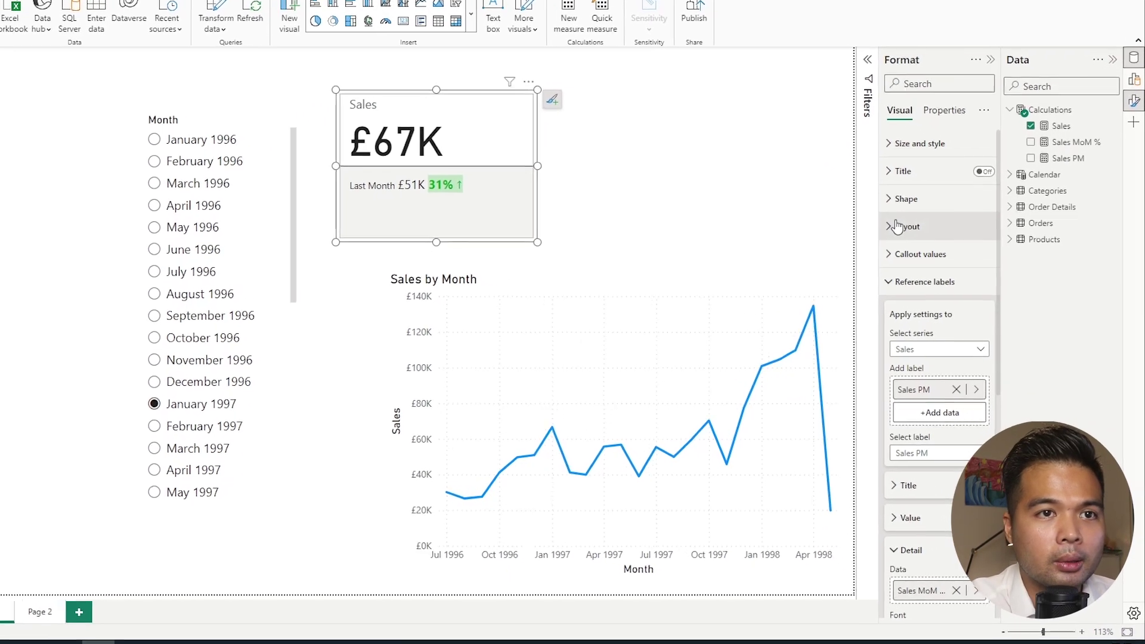
{"action": "left_click", "coordinate": [889, 281]}
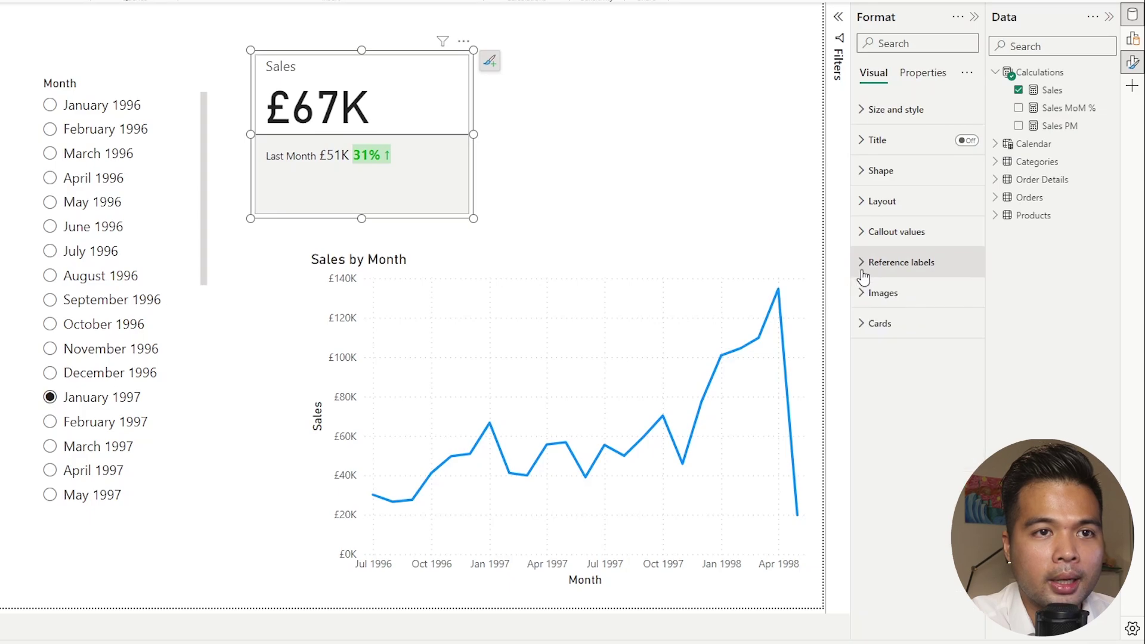
{"action": "left_click", "coordinate": [889, 281]}
{"action": "scroll", "coordinate": [906, 408], "scroll_direction": "down", "scroll_amount": 2}
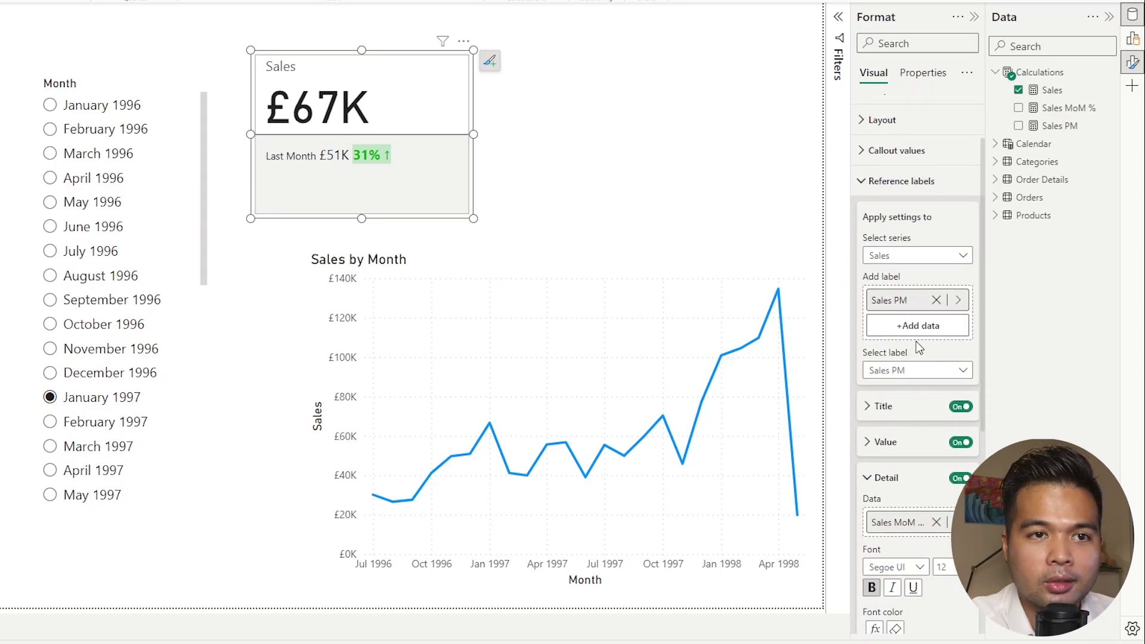
{"action": "right_click", "coordinate": [1030, 72]}
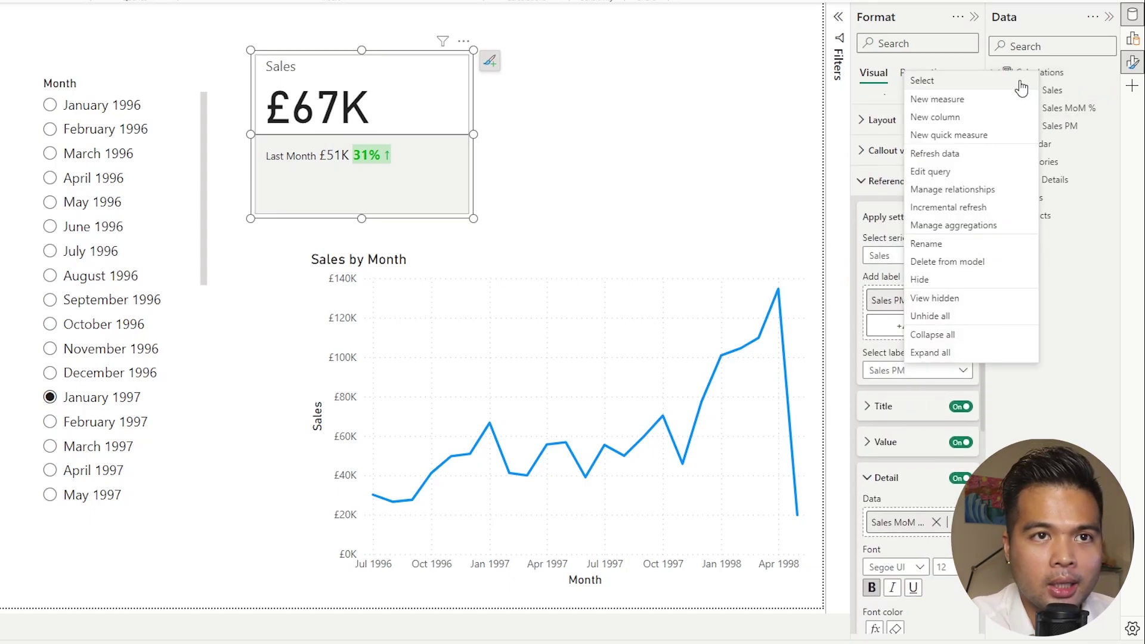
{"action": "left_click", "coordinate": [1004, 101]}
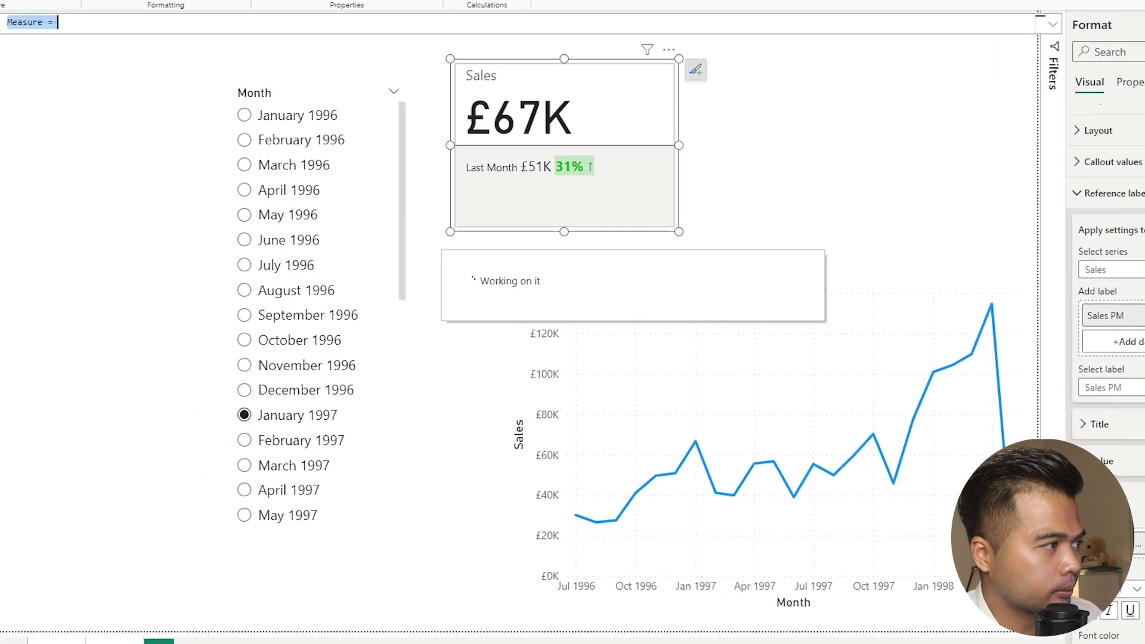
{"action": "type", "text": "Target"}
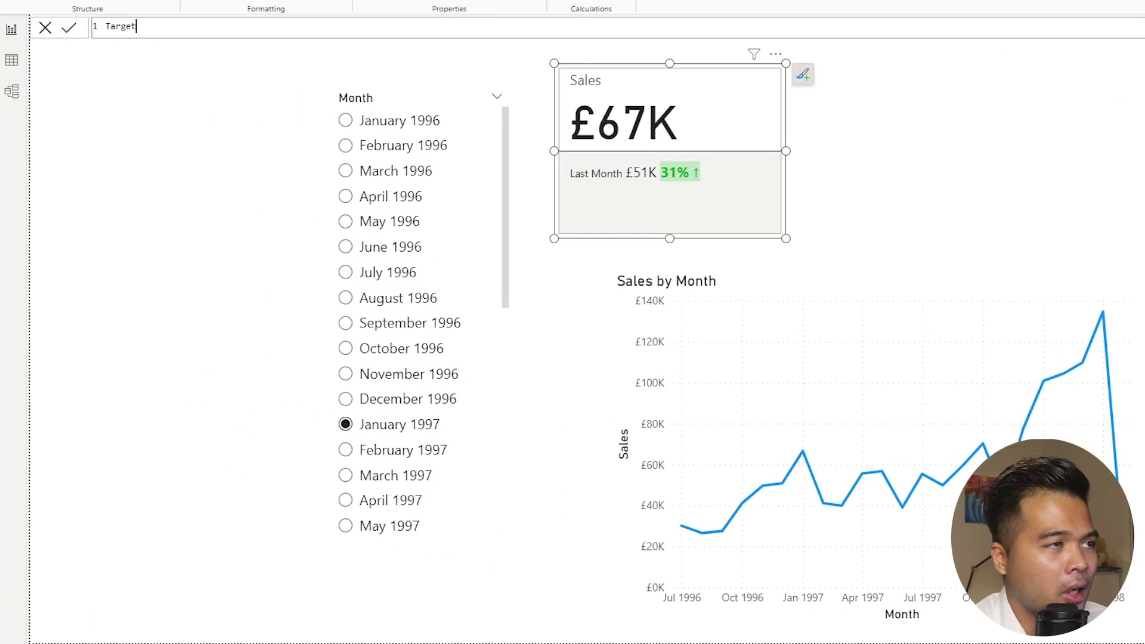
{"action": "type", "text": " = \""}
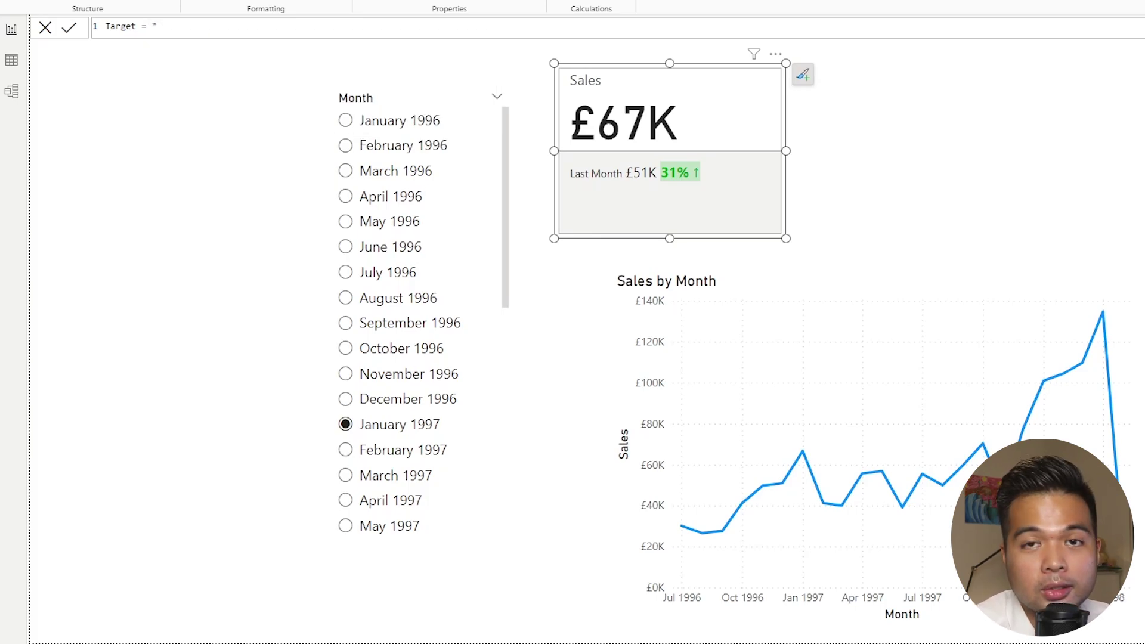
{"action": "type", "text": "Bel"}
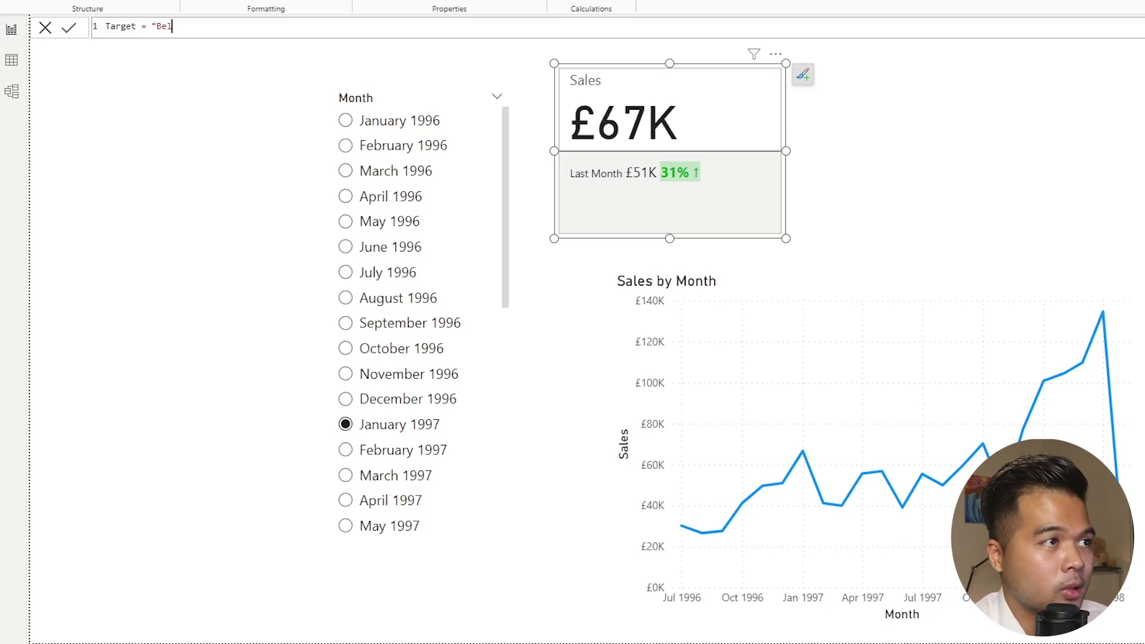
{"action": "type", "text": "ow Target\""}
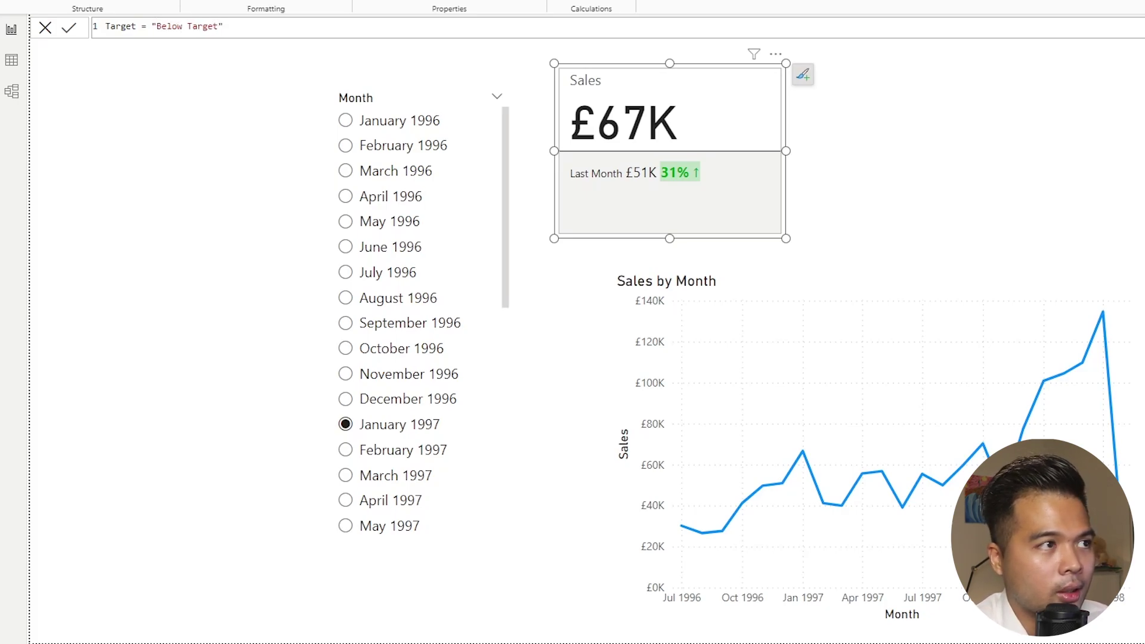
{"action": "key", "text": "Return"}
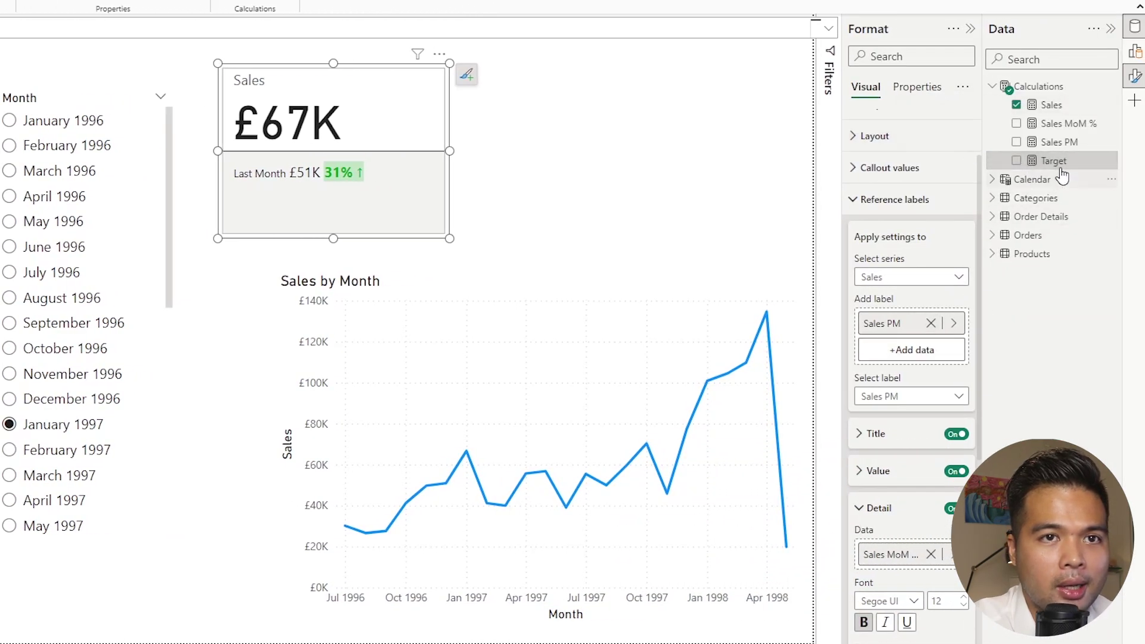
- Add the Target measure as a second reference label on the Sales card and select that label for formatting
{"action": "left_click_drag", "start_coordinate": [1053, 169], "coordinate": [935, 352]}
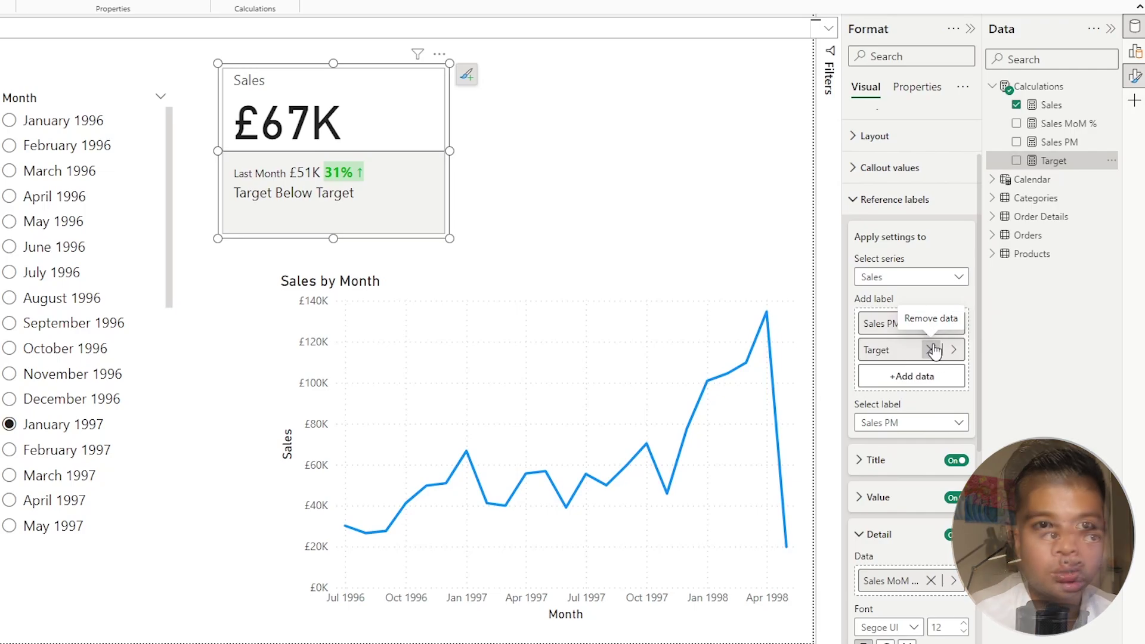
{"action": "scroll", "coordinate": [950, 388], "scroll_direction": "down", "scroll_amount": 3}
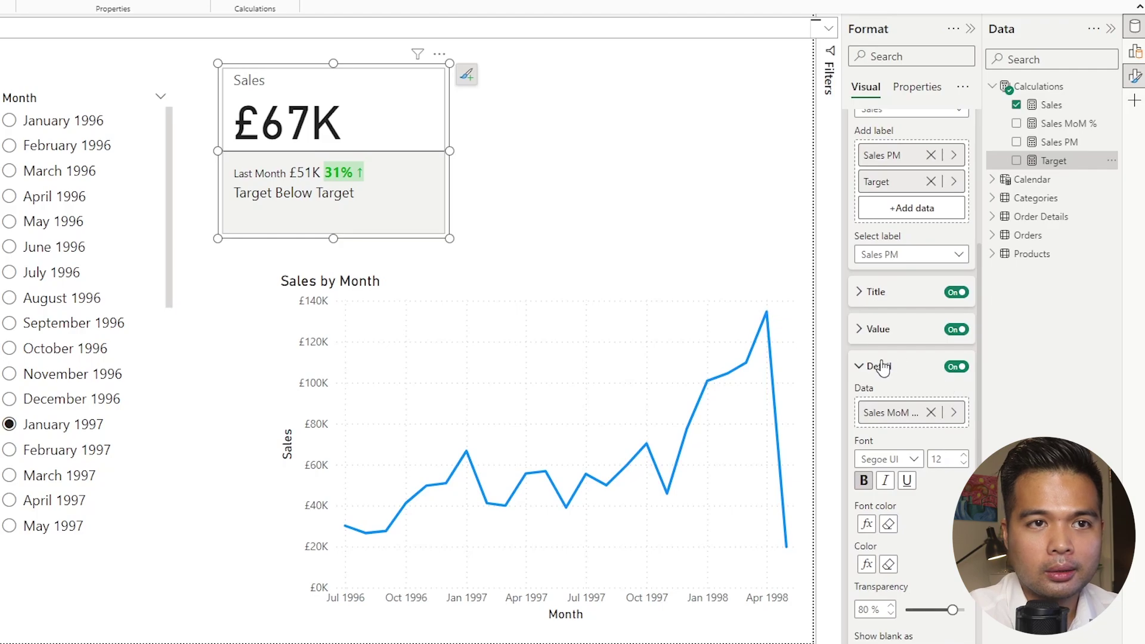
{"action": "left_click", "coordinate": [908, 256]}
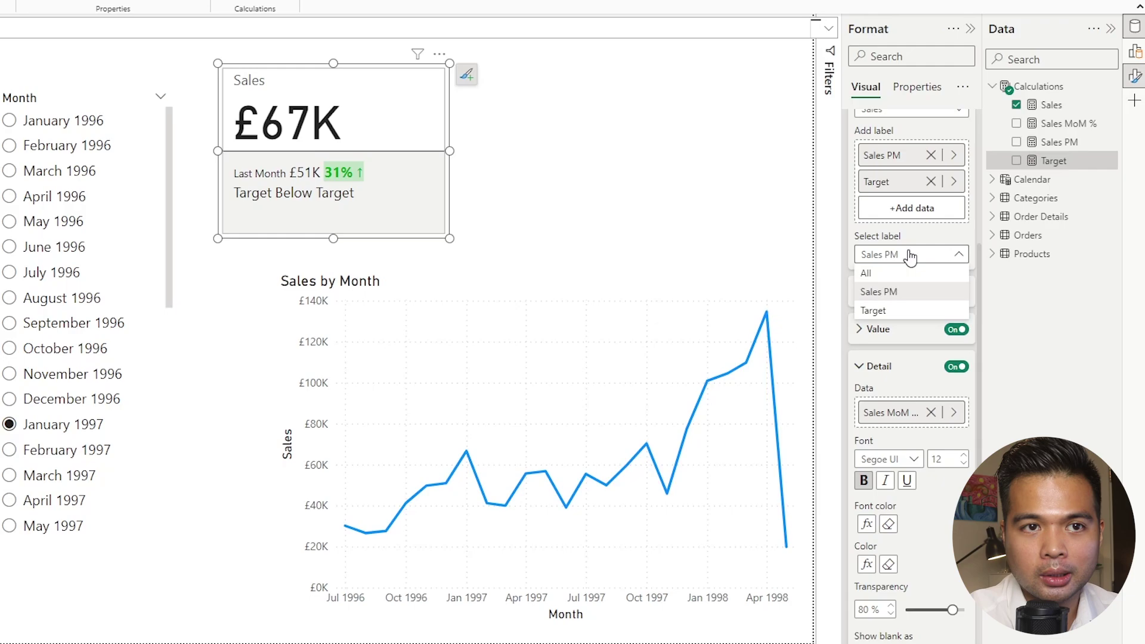
{"action": "left_click", "coordinate": [900, 311]}
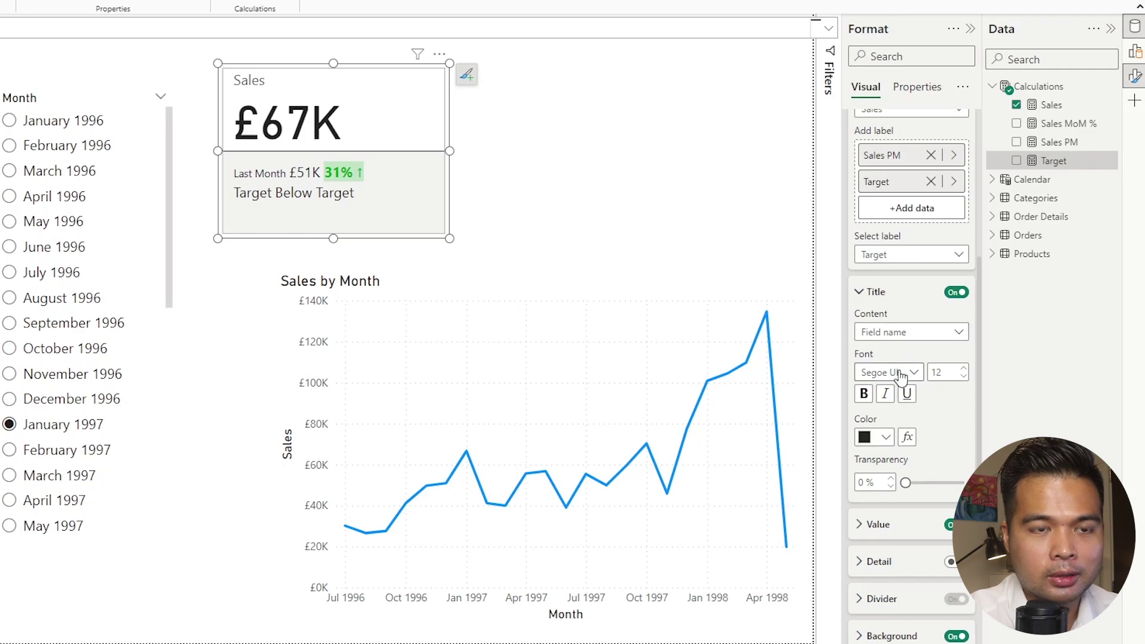
- Set the font size of the Target label's title to 9
{"action": "left_click", "coordinate": [964, 377]}
{"action": "left_click", "coordinate": [963, 377]}
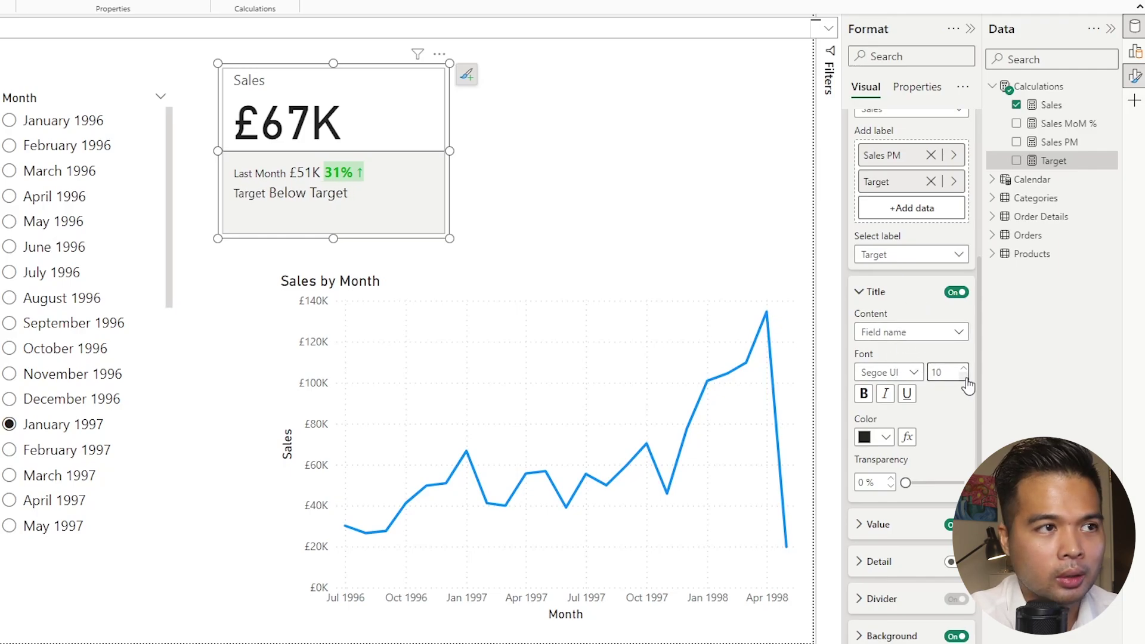
{"action": "left_click", "coordinate": [964, 377]}
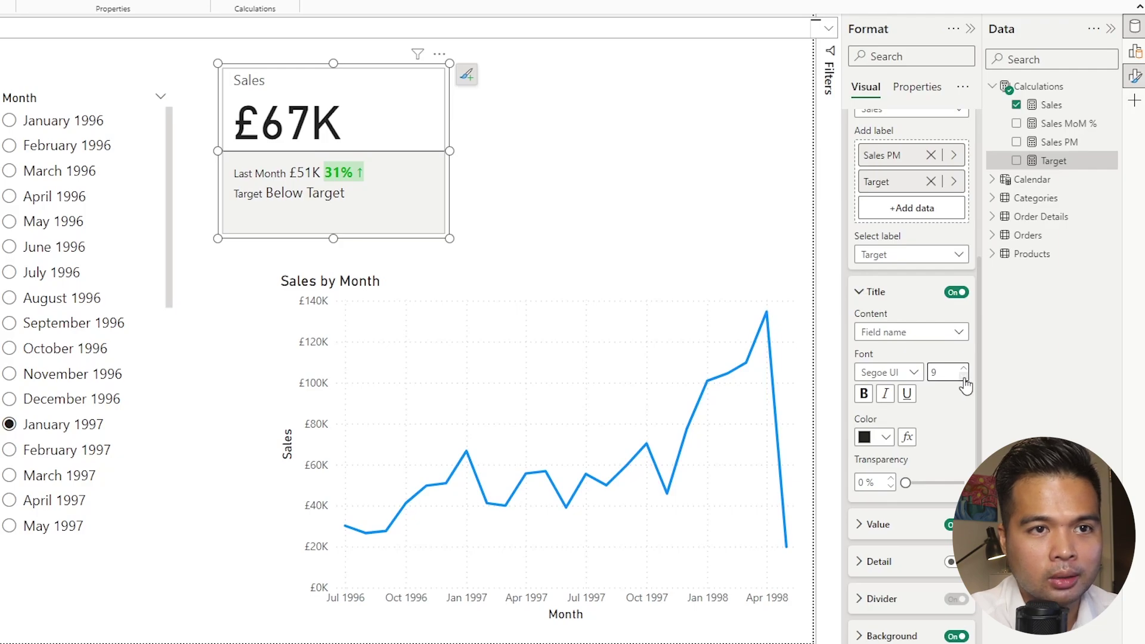
{"action": "left_click", "coordinate": [876, 291]}
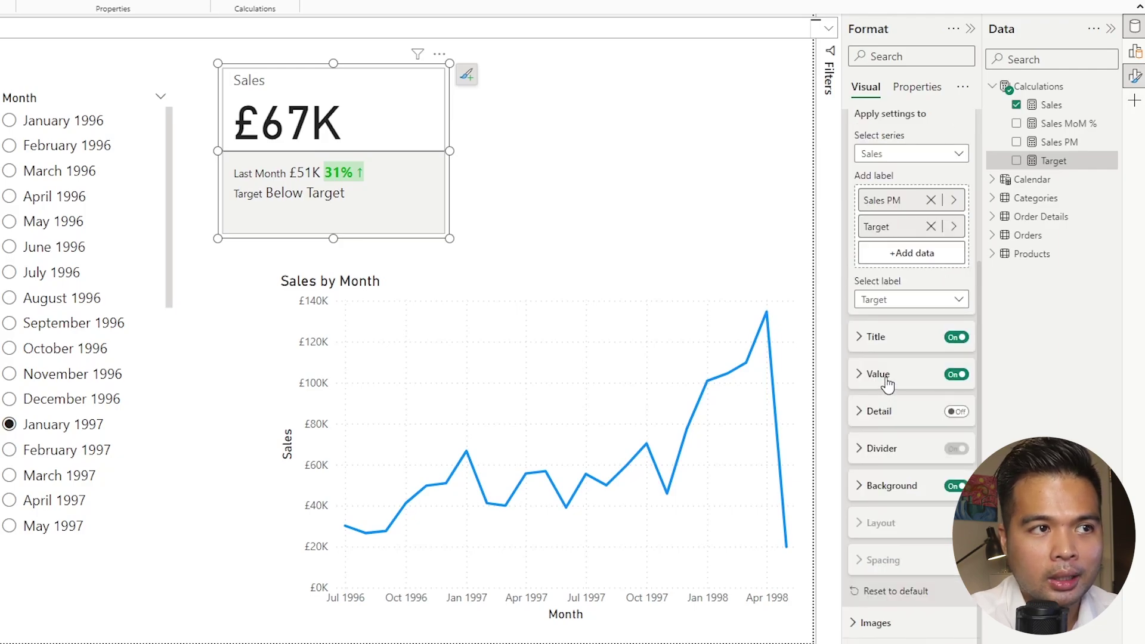
- Try bold formatting on the Target label's value and turn it off again
{"action": "left_click", "coordinate": [877, 373]}
{"action": "scroll", "coordinate": [894, 393], "scroll_direction": "down", "scroll_amount": 2}
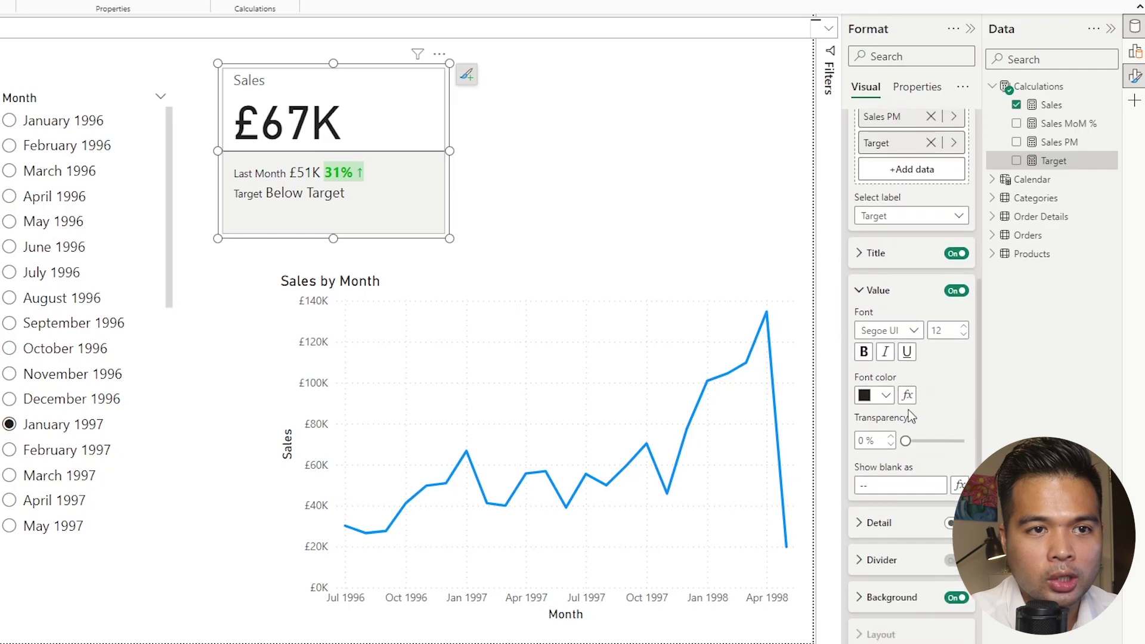
{"action": "left_click", "coordinate": [868, 356]}
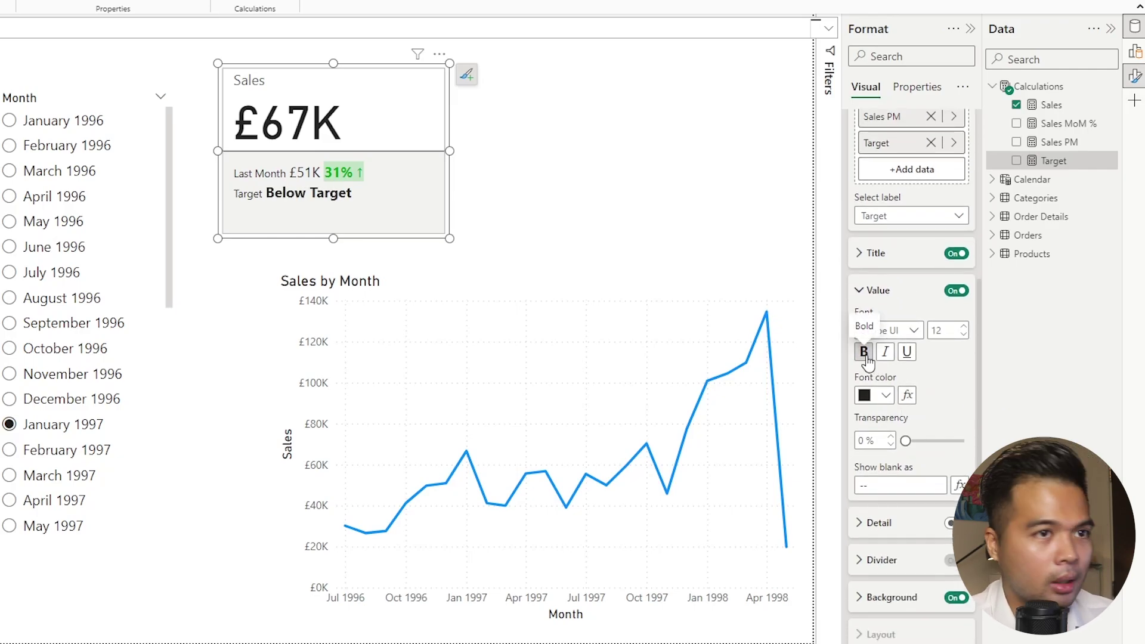
{"action": "left_click", "coordinate": [864, 357]}
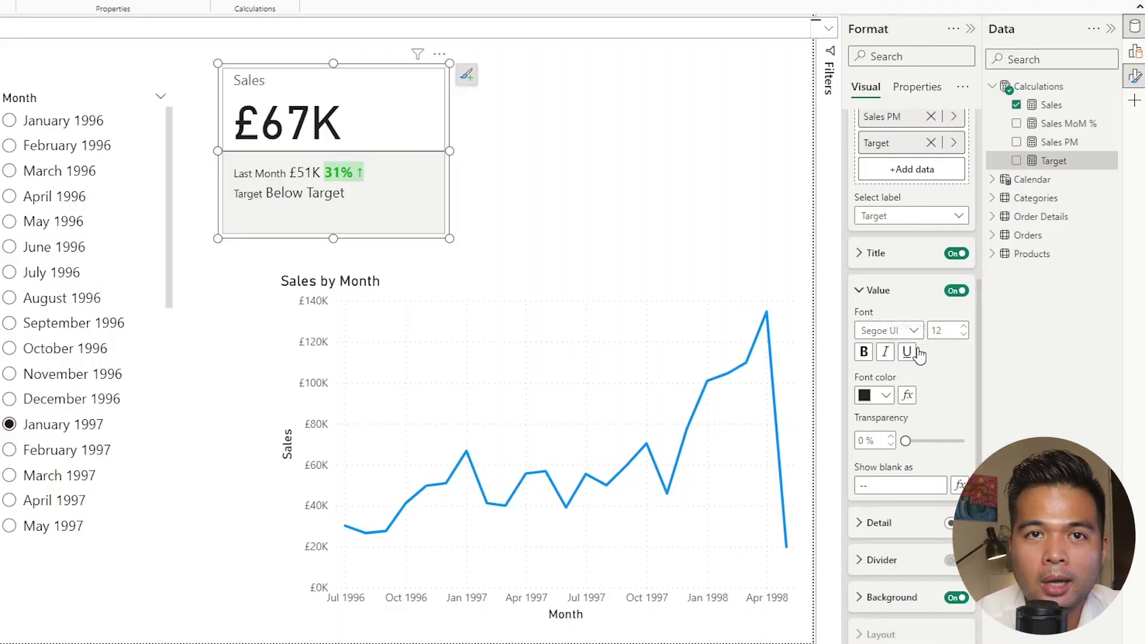
{"action": "scroll", "coordinate": [929, 352], "scroll_direction": "up", "scroll_amount": 3}
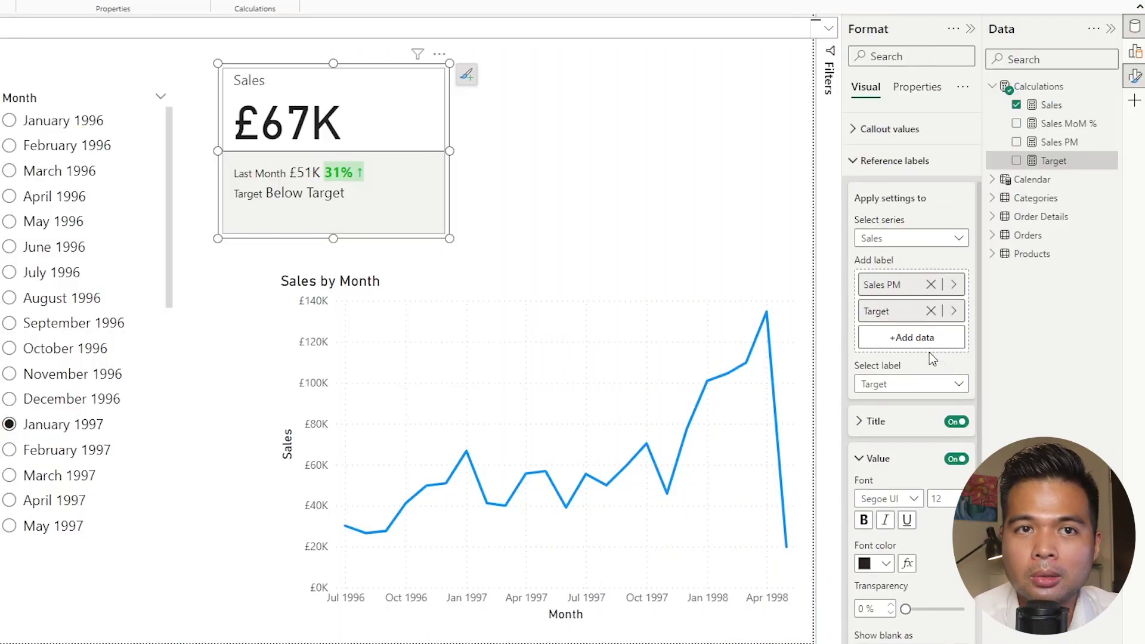
{"action": "left_click", "coordinate": [884, 459]}
- Look at the background color and transparency options of the Target reference label
{"action": "scroll", "coordinate": [896, 510], "scroll_direction": "down", "scroll_amount": 2}
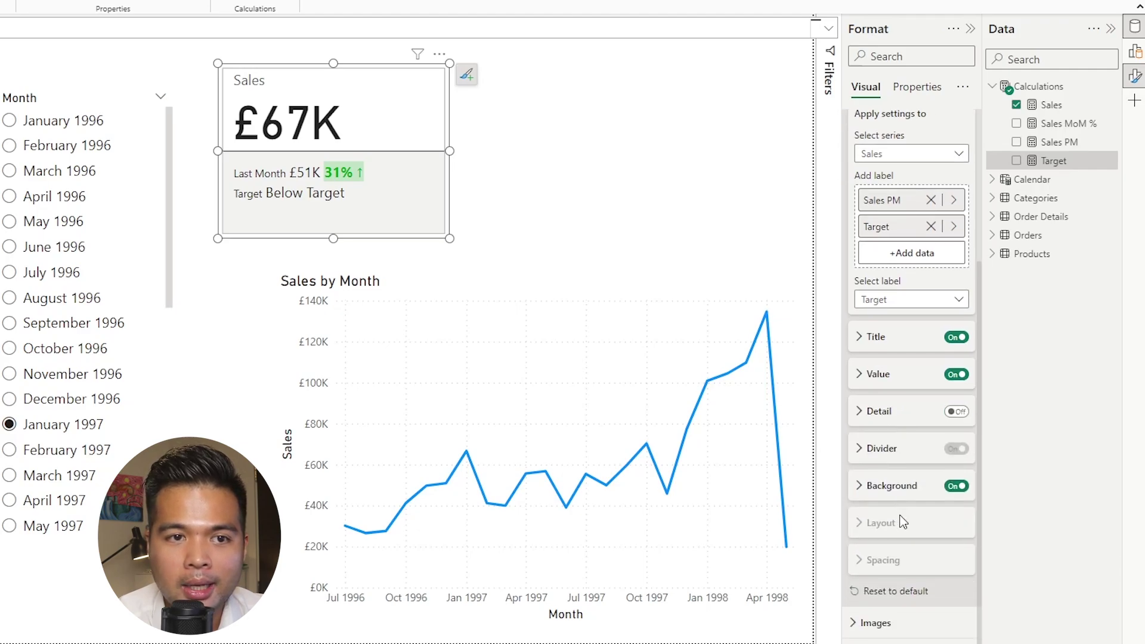
{"action": "left_click", "coordinate": [905, 493]}
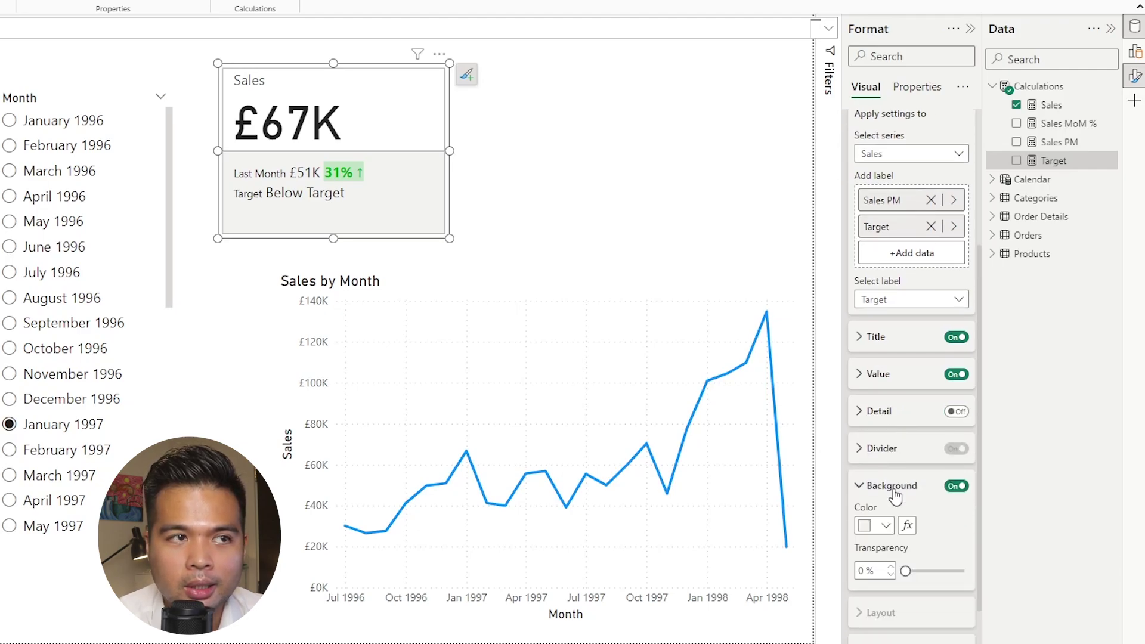
{"action": "left_click", "coordinate": [897, 494]}
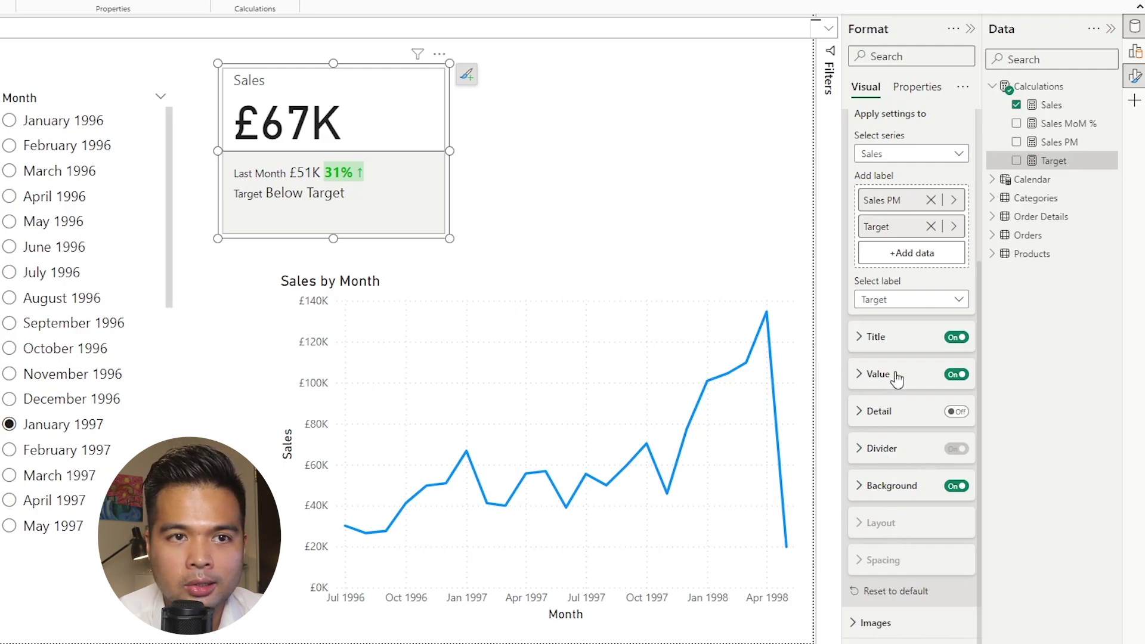
- Apply the reference label settings to all series and set the divider's transparency to 70%
{"action": "scroll", "coordinate": [915, 298], "scroll_direction": "up", "scroll_amount": 2}
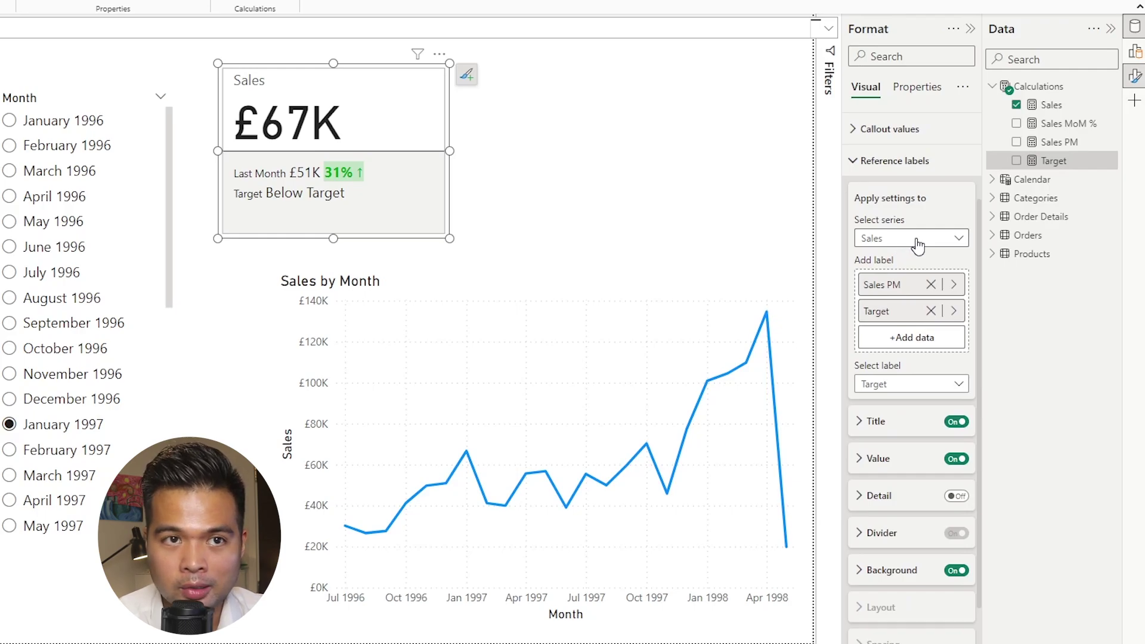
{"action": "left_click", "coordinate": [917, 240]}
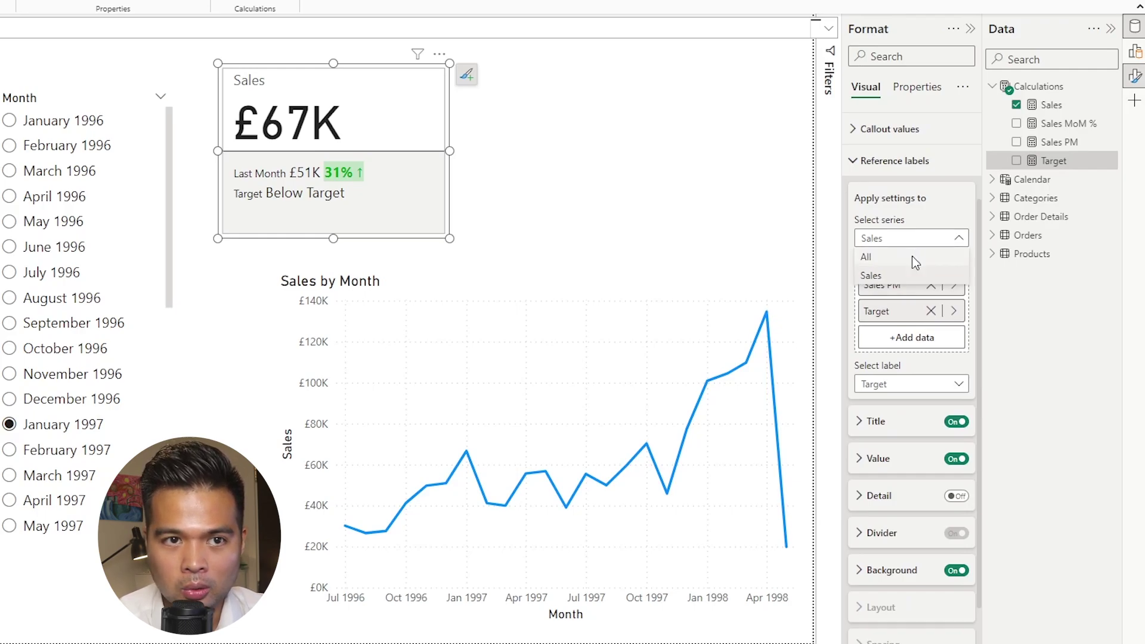
{"action": "left_click", "coordinate": [911, 256]}
{"action": "left_click", "coordinate": [893, 328]}
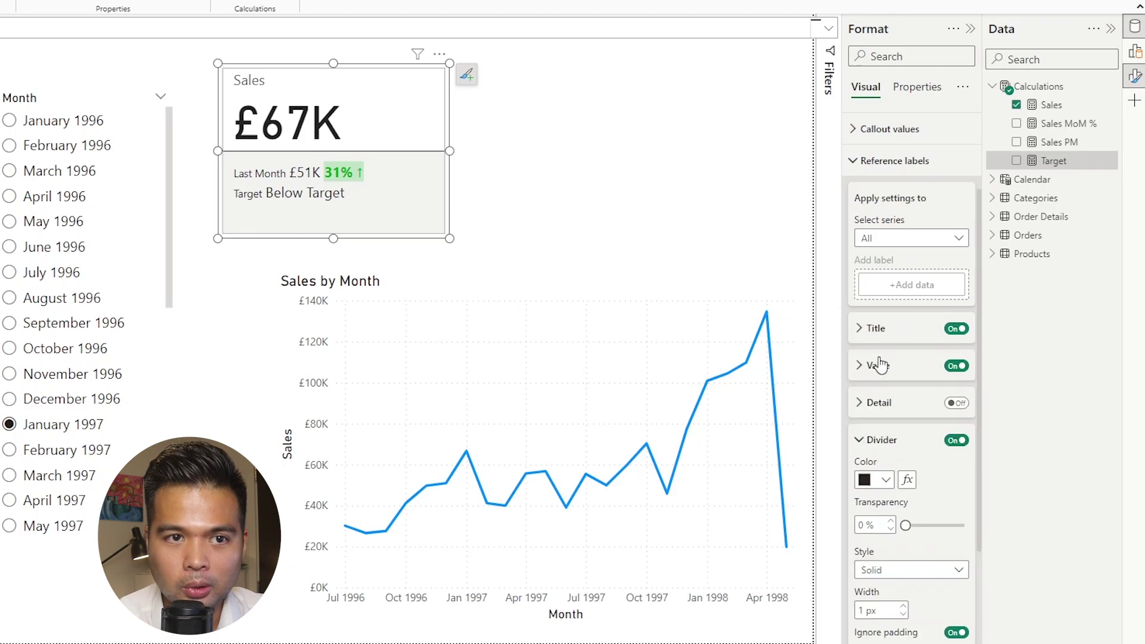
{"action": "left_click", "coordinate": [886, 445]}
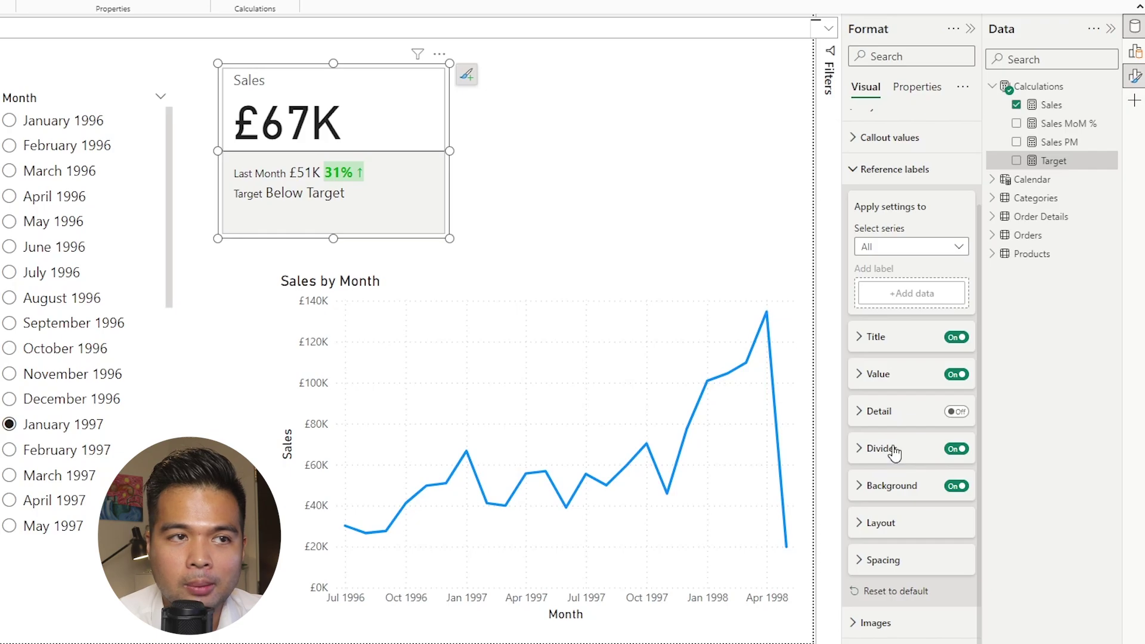
{"action": "left_click", "coordinate": [894, 453]}
{"action": "scroll", "coordinate": [903, 461], "scroll_direction": "down", "scroll_amount": 2}
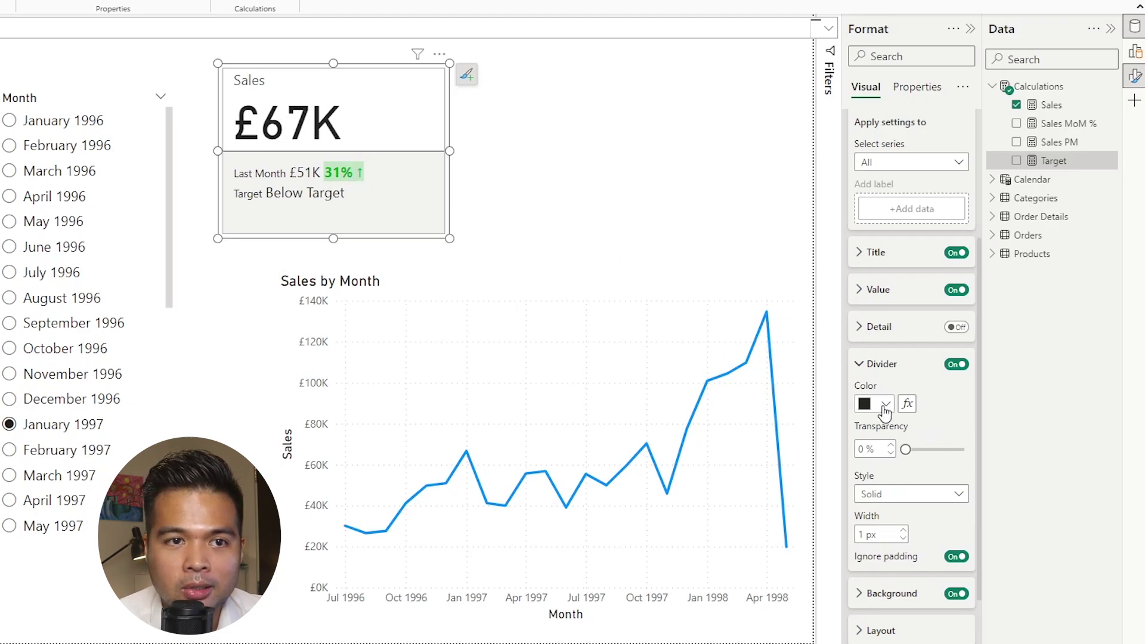
{"action": "left_click_drag", "start_coordinate": [905, 449], "coordinate": [952, 449]}
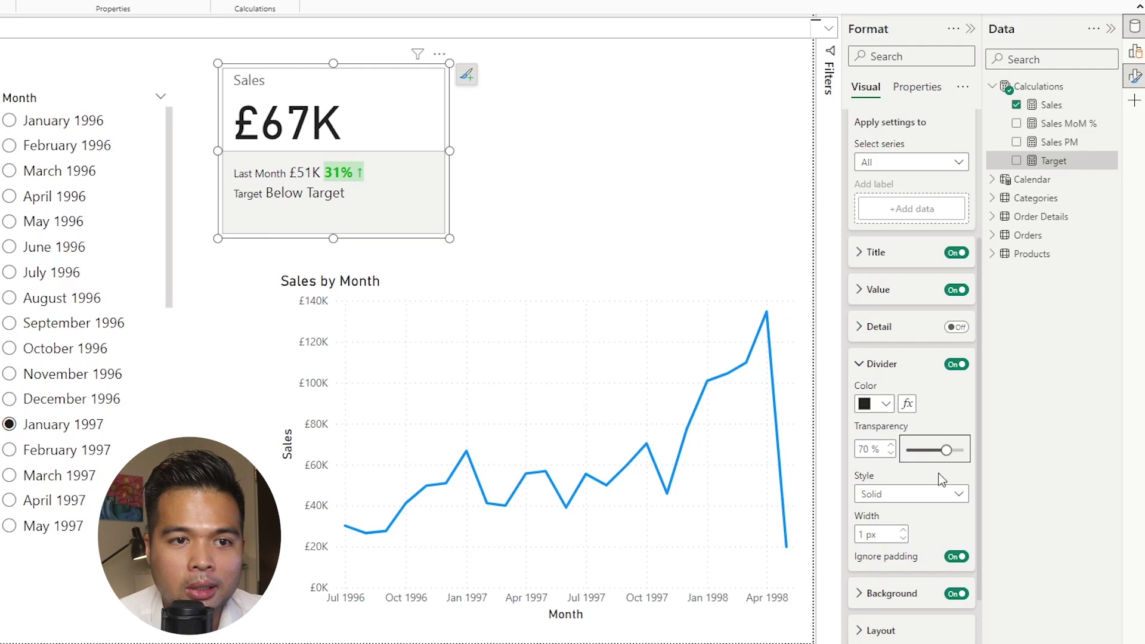
- Set the divider width to 3 px and turn off its ignore padding option
{"action": "left_click", "coordinate": [903, 530]}
{"action": "left_click", "coordinate": [903, 530]}
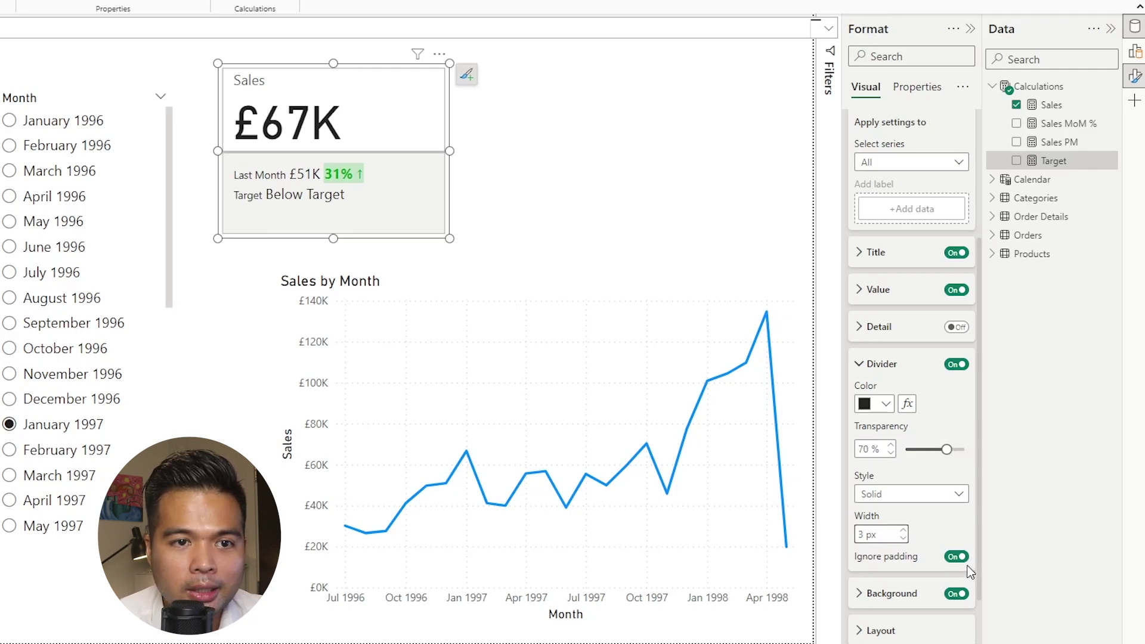
{"action": "left_click", "coordinate": [957, 556]}
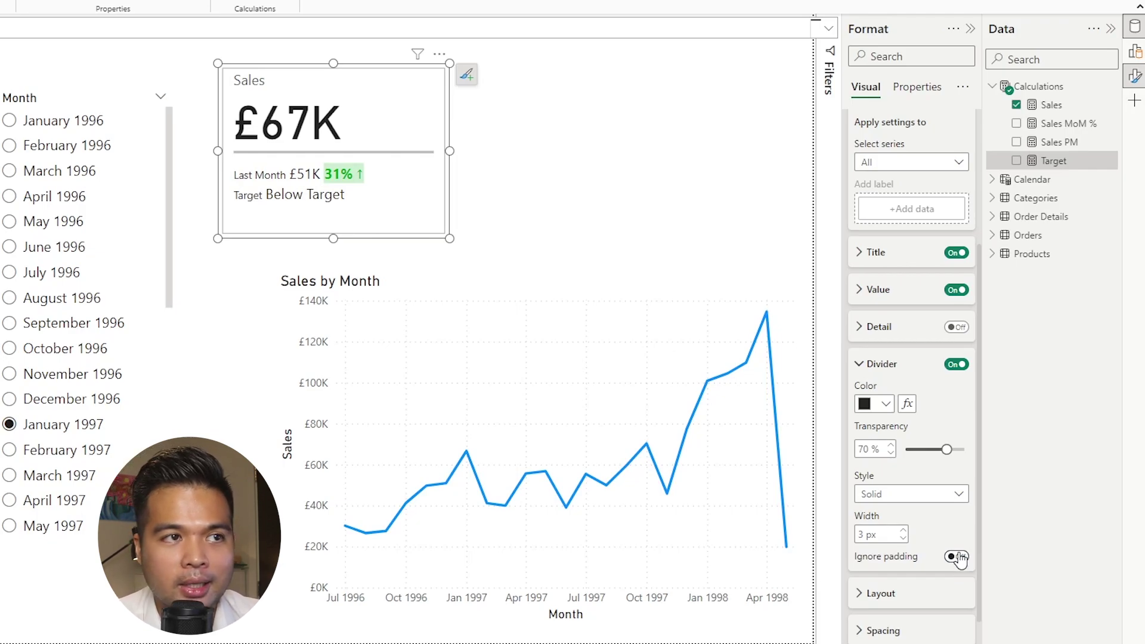
{"action": "left_click", "coordinate": [897, 365]}
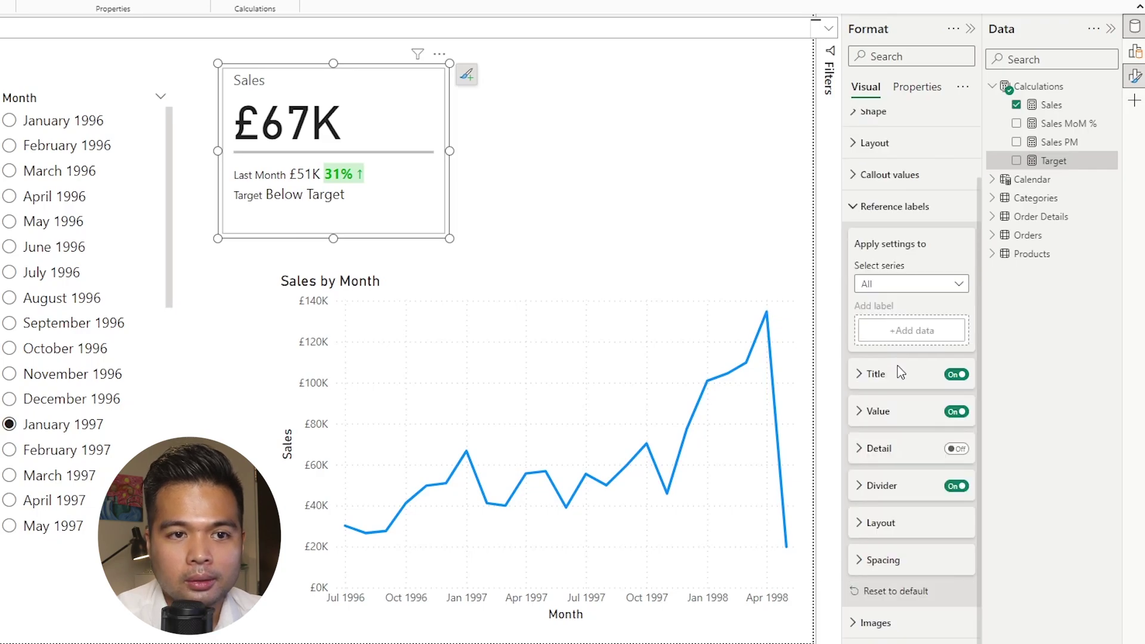
- Try the Columns arrangement for the reference labels while widening the Sales card, and restore the Rows arrangement
{"action": "left_click", "coordinate": [892, 528]}
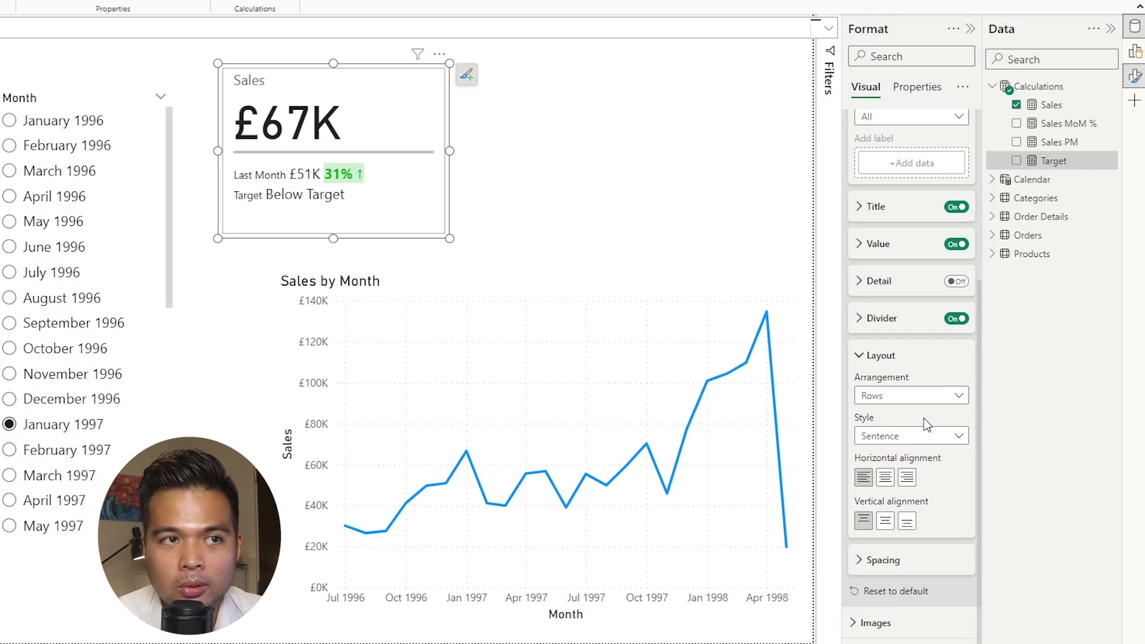
{"action": "left_click", "coordinate": [927, 395]}
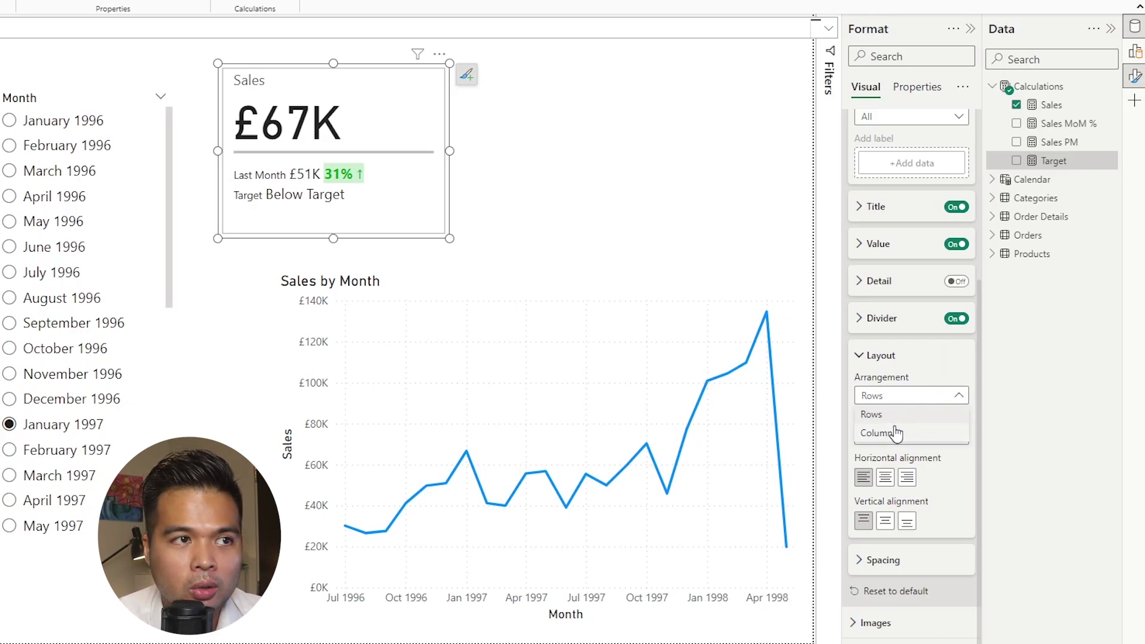
{"action": "left_click", "coordinate": [896, 431]}
{"action": "left_click_drag", "start_coordinate": [453, 156], "coordinate": [502, 152]}
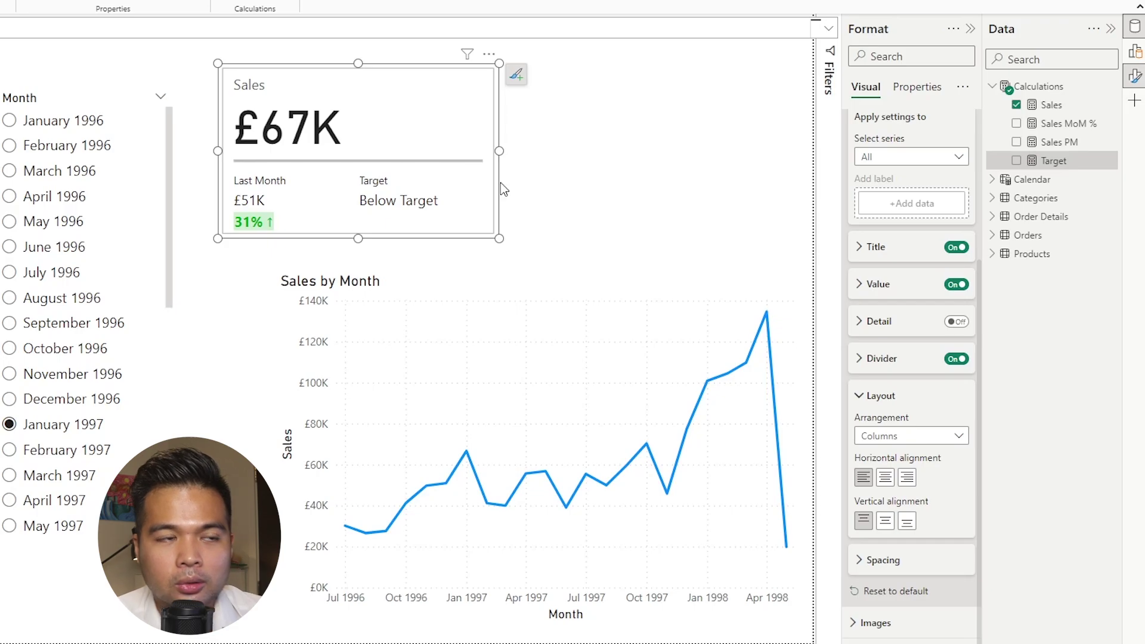
{"action": "left_click", "coordinate": [887, 439]}
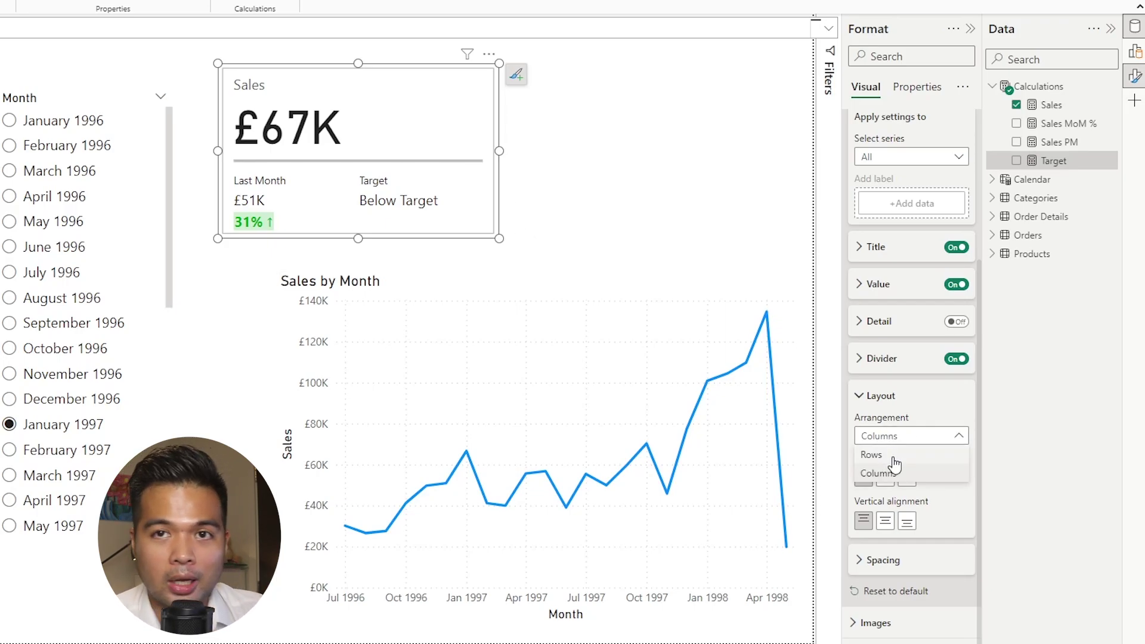
{"action": "left_click", "coordinate": [893, 456]}
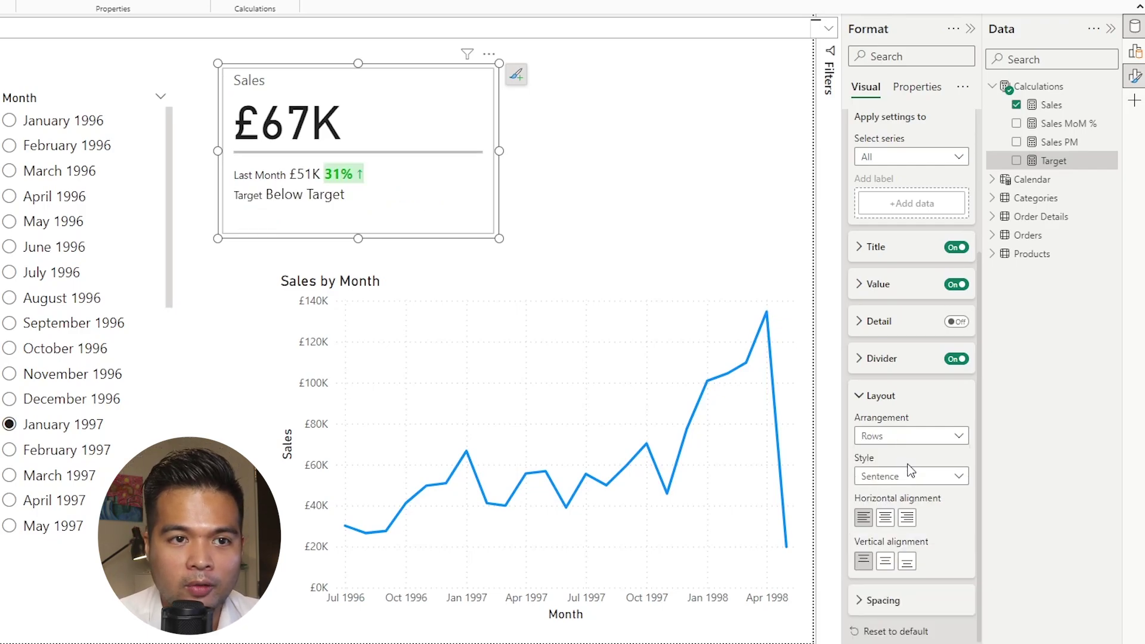
- Try the Tabular style for the reference label rows and switch back to Sentence
{"action": "left_click", "coordinate": [907, 476]}
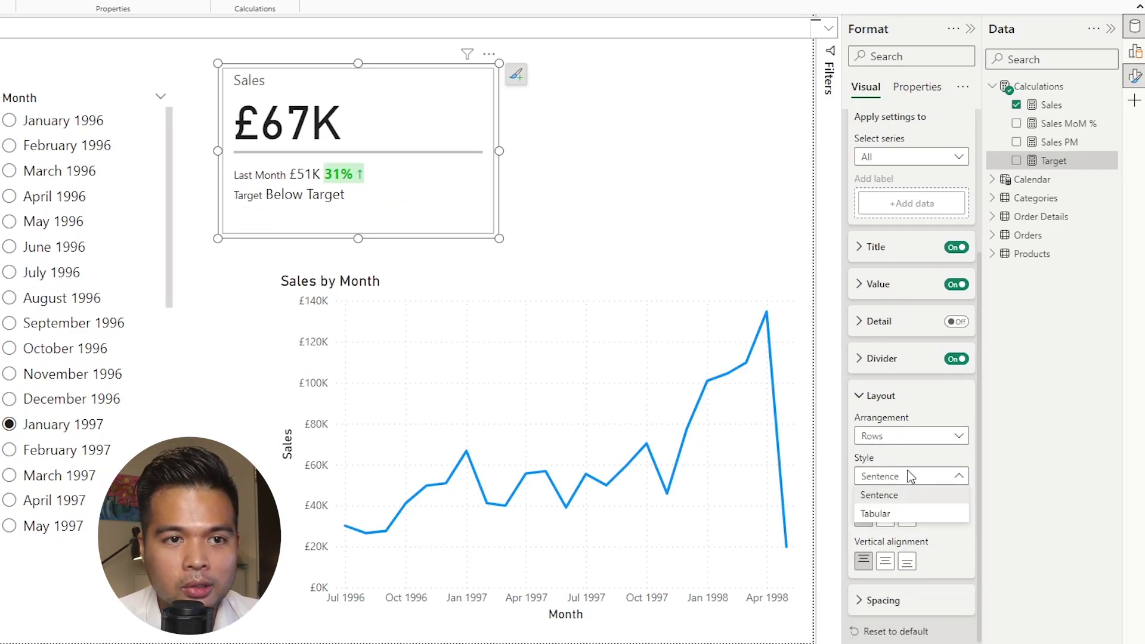
{"action": "left_click", "coordinate": [890, 516]}
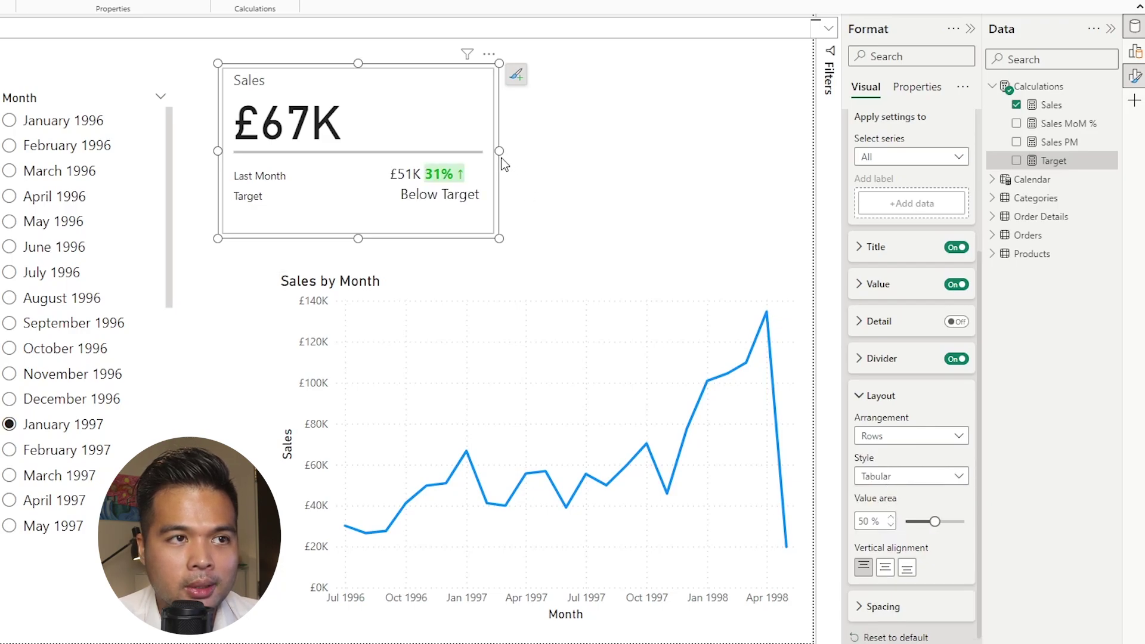
{"action": "mouse_move", "coordinate": [499, 153]}
{"action": "left_mouse_down"}
{"action": "mouse_move", "coordinate": [570, 155]}
{"action": "mouse_move", "coordinate": [495, 158]}
{"action": "left_mouse_up"}
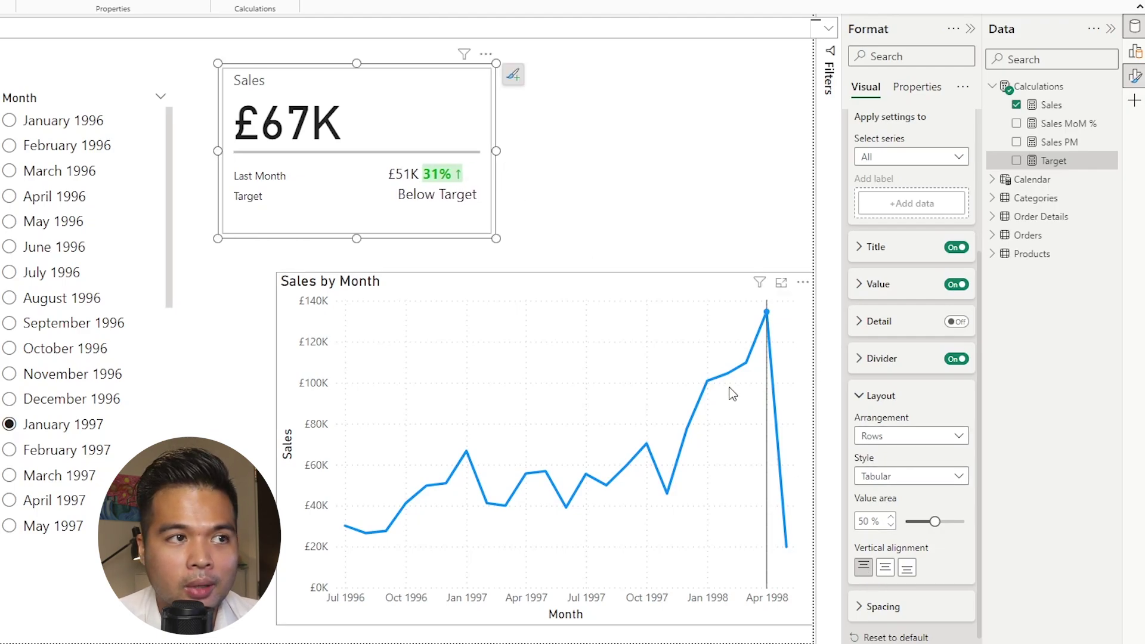
{"action": "left_click", "coordinate": [936, 477]}
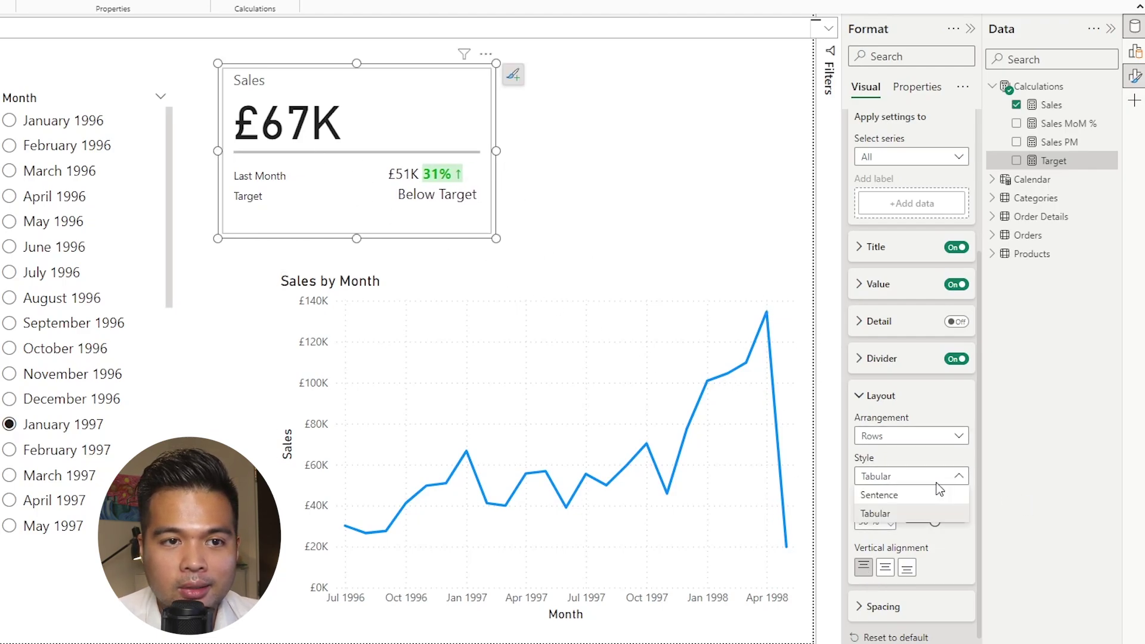
{"action": "left_click", "coordinate": [926, 496]}
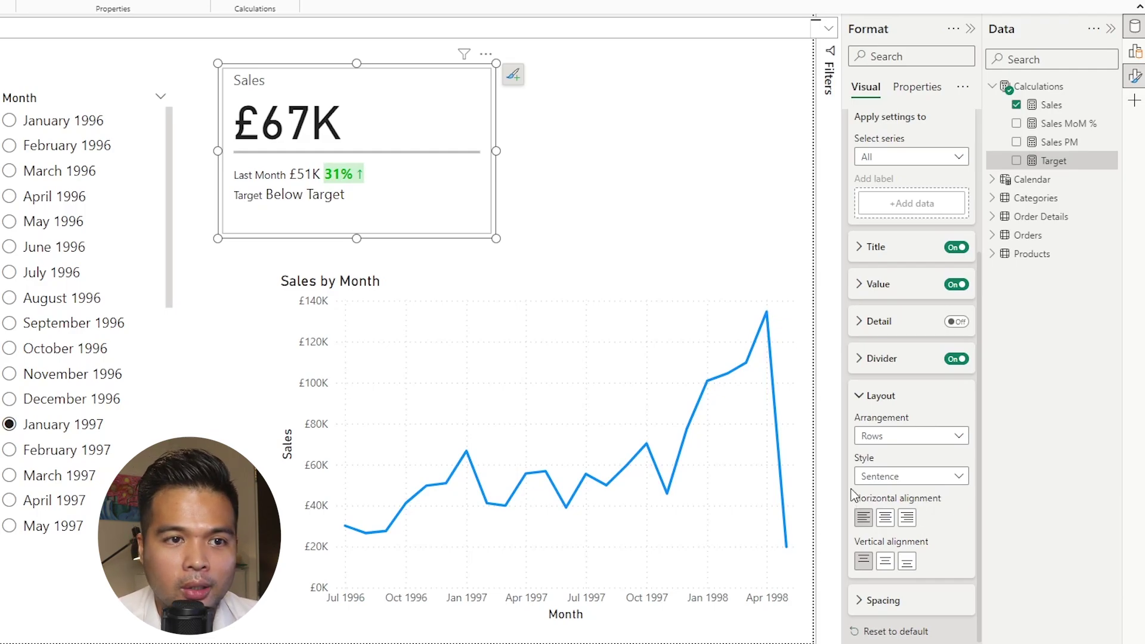
- Align the reference labels vertically to the middle, trying centered horizontal alignment before returning it to left
{"action": "left_click", "coordinate": [884, 517]}
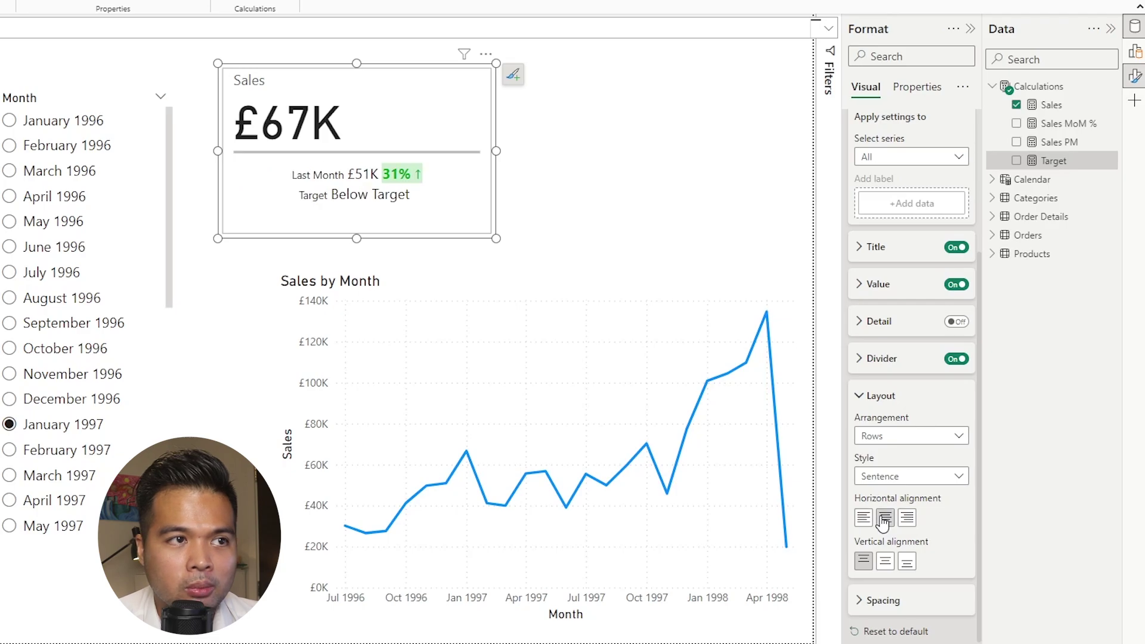
{"action": "left_click", "coordinate": [884, 562]}
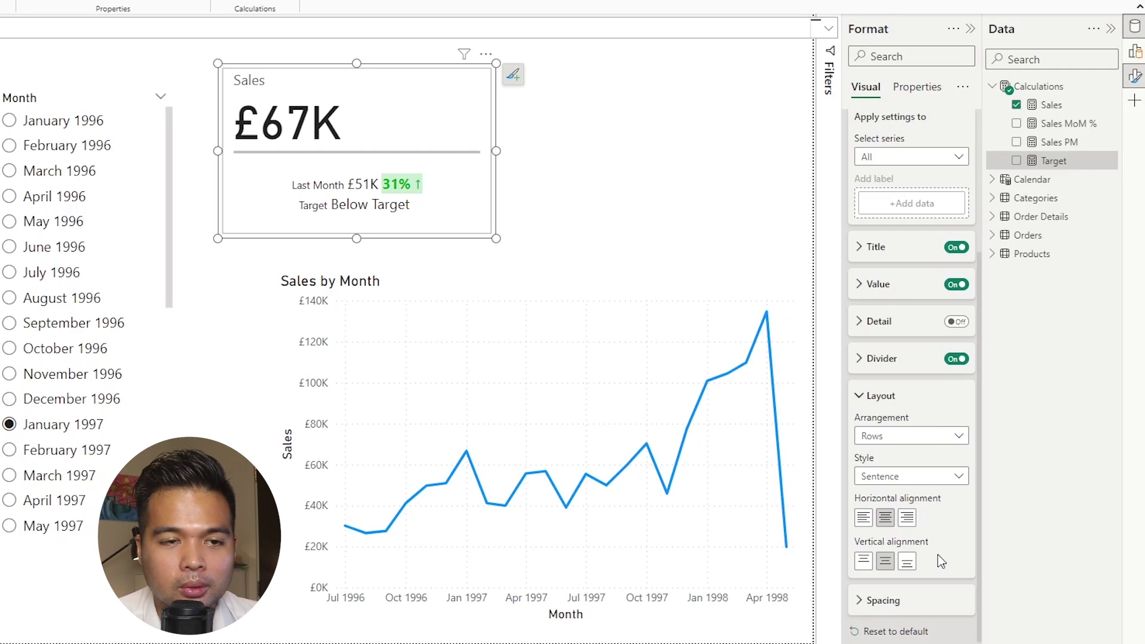
{"action": "scroll", "coordinate": [937, 554], "scroll_direction": "down", "scroll_amount": 1}
{"action": "left_click", "coordinate": [864, 480]}
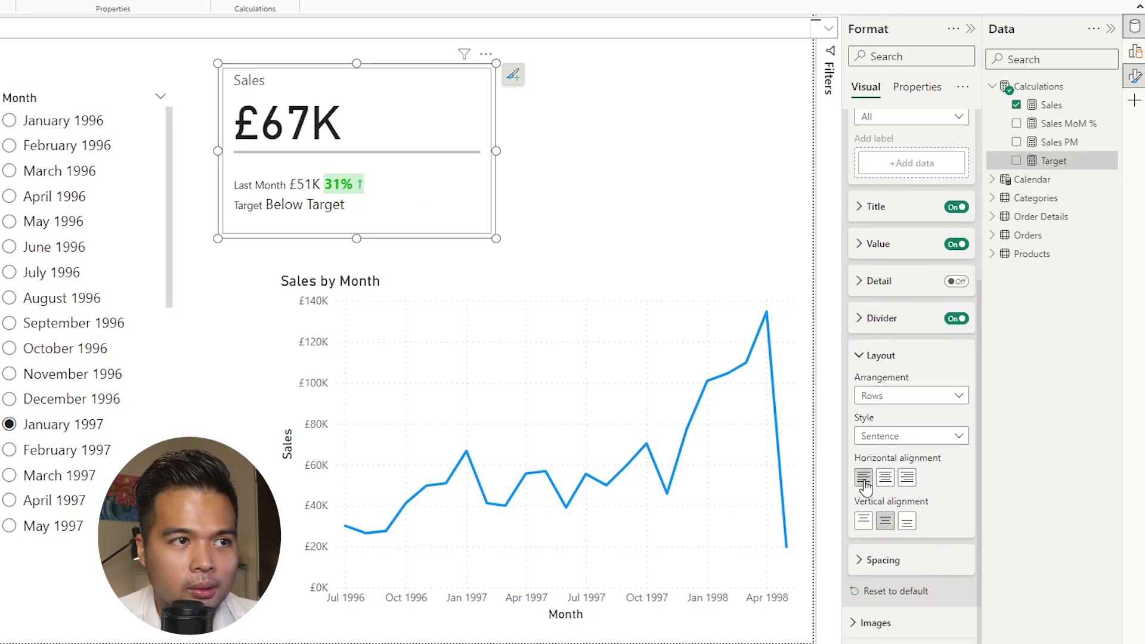
{"action": "left_click", "coordinate": [880, 356]}
- Set the space between the reference labels to 4 px
{"action": "left_click", "coordinate": [888, 558]}
{"action": "scroll", "coordinate": [898, 549], "scroll_direction": "down", "scroll_amount": 2}
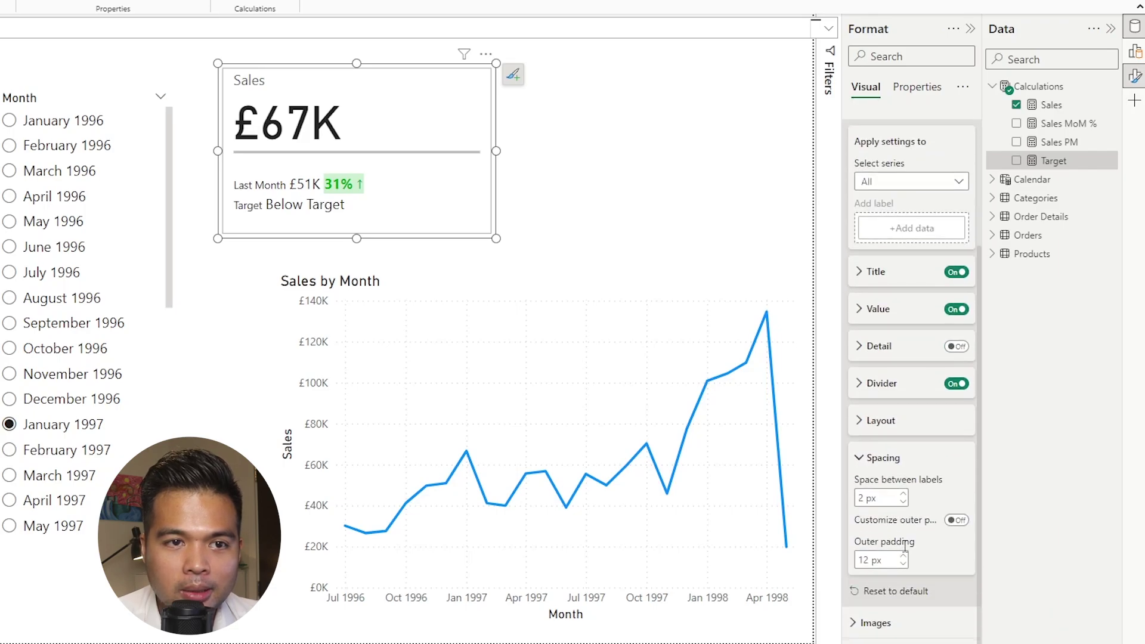
{"action": "left_click", "coordinate": [903, 494]}
{"action": "left_click", "coordinate": [903, 494]}
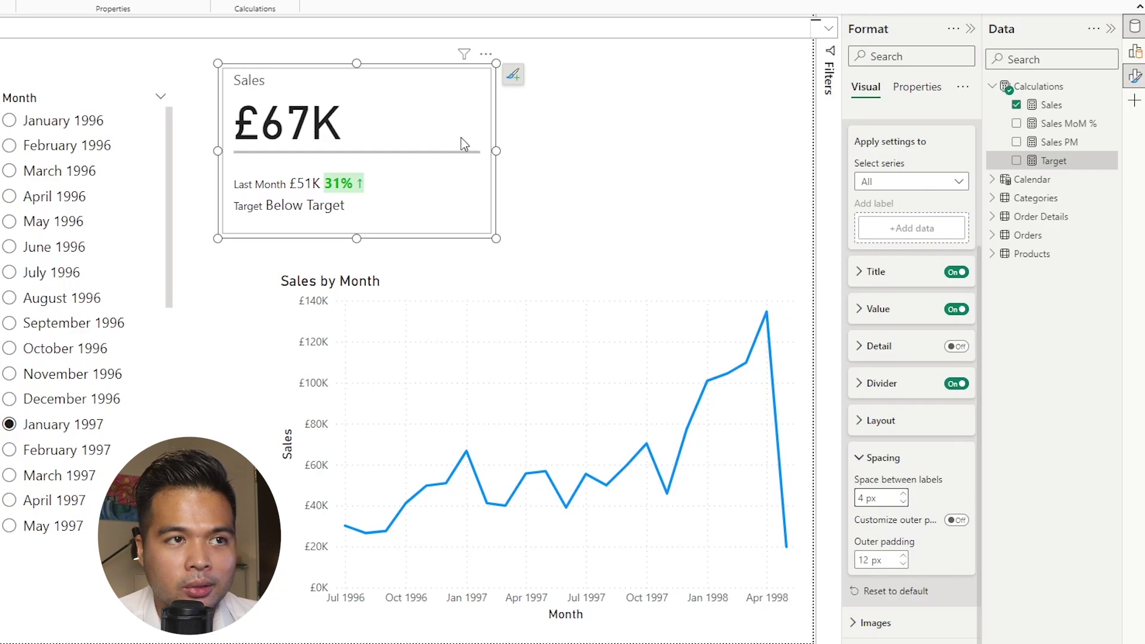
{"action": "left_click", "coordinate": [900, 459]}
- Turn on the card image and insert the picture file Loading from the Desktop folder
{"action": "left_click", "coordinate": [892, 623]}
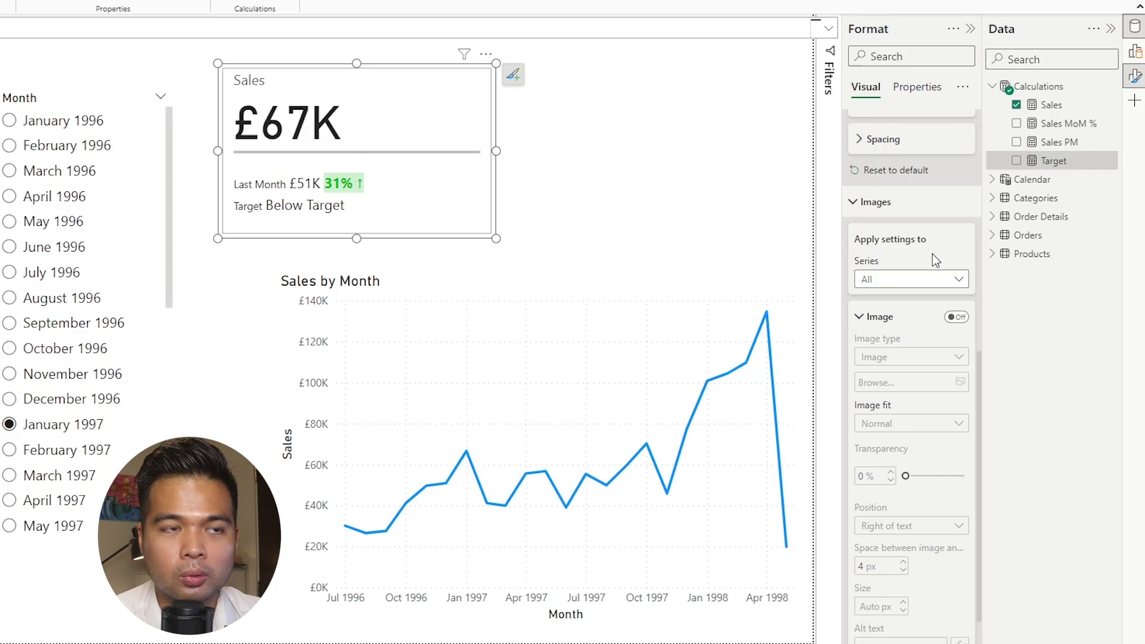
{"action": "left_click", "coordinate": [956, 318]}
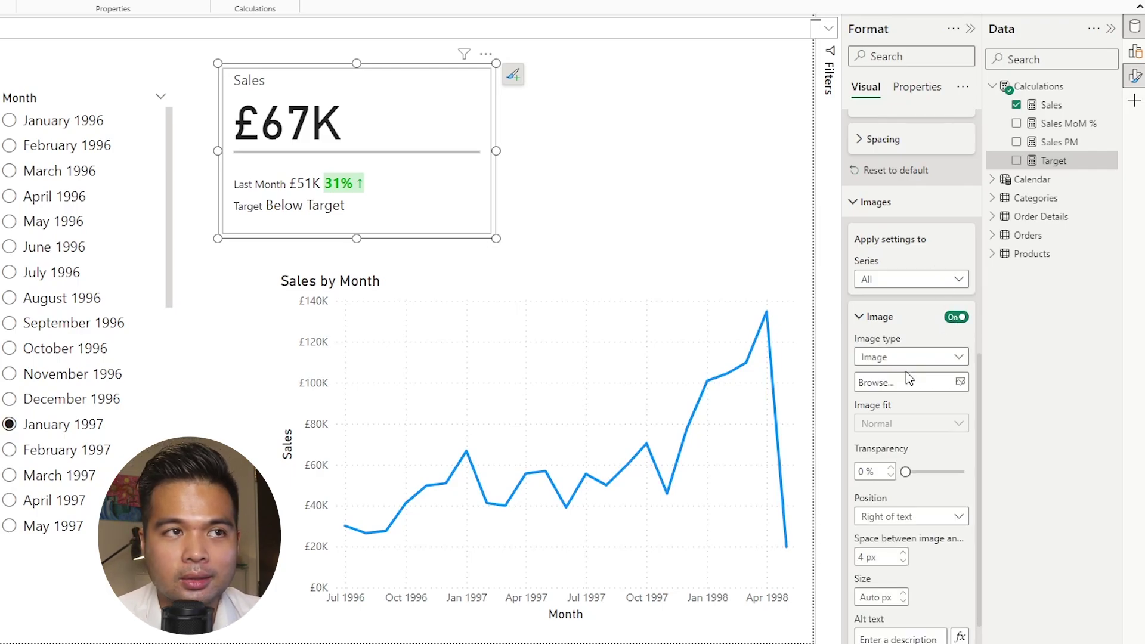
{"action": "left_click", "coordinate": [891, 357]}
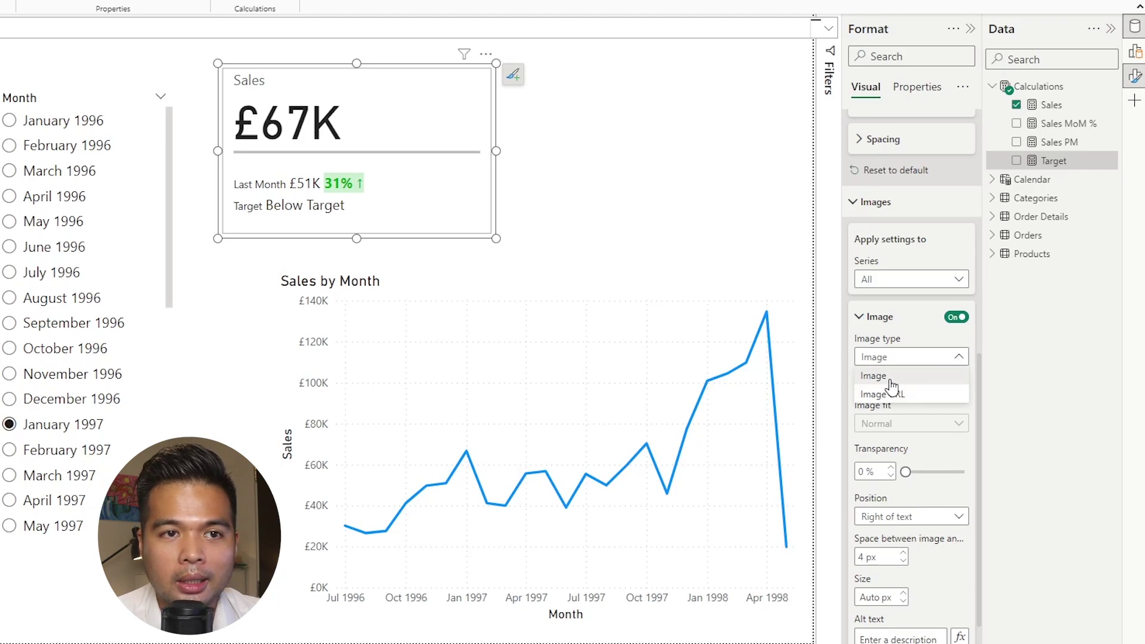
{"action": "left_click", "coordinate": [891, 378]}
{"action": "left_click", "coordinate": [887, 381]}
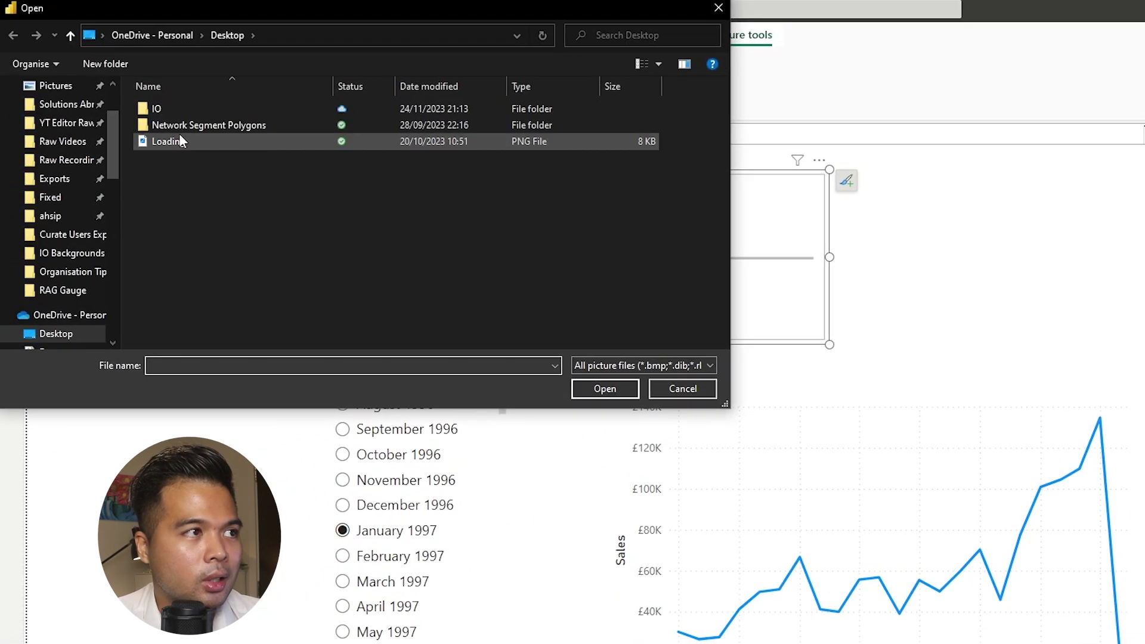
{"action": "double_click", "coordinate": [173, 141]}
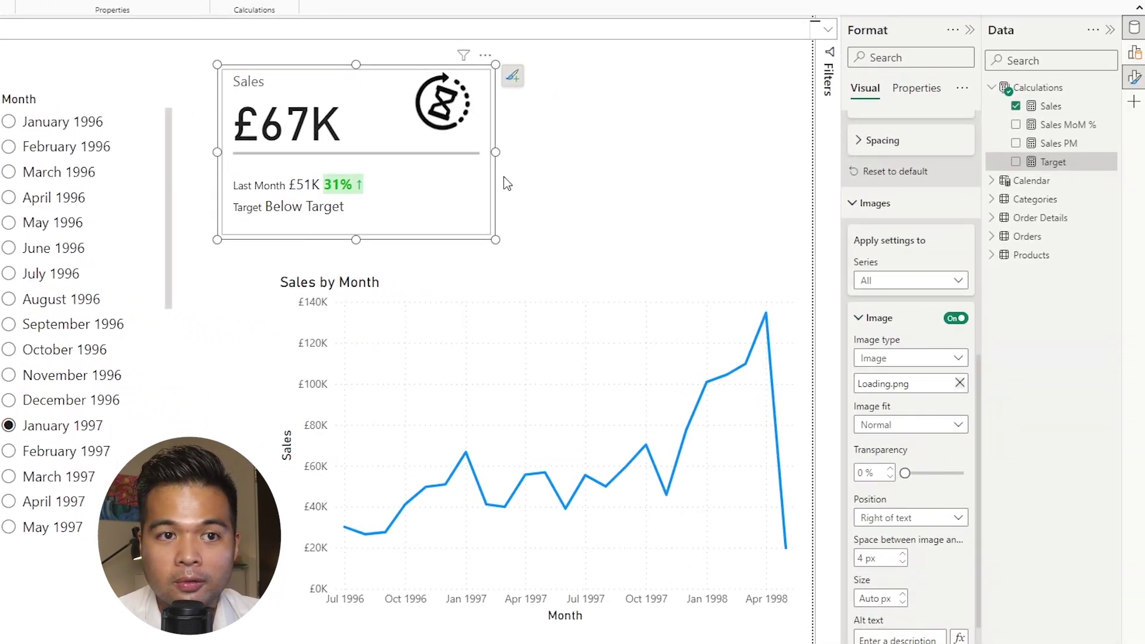
{"action": "left_click", "coordinate": [864, 317]}
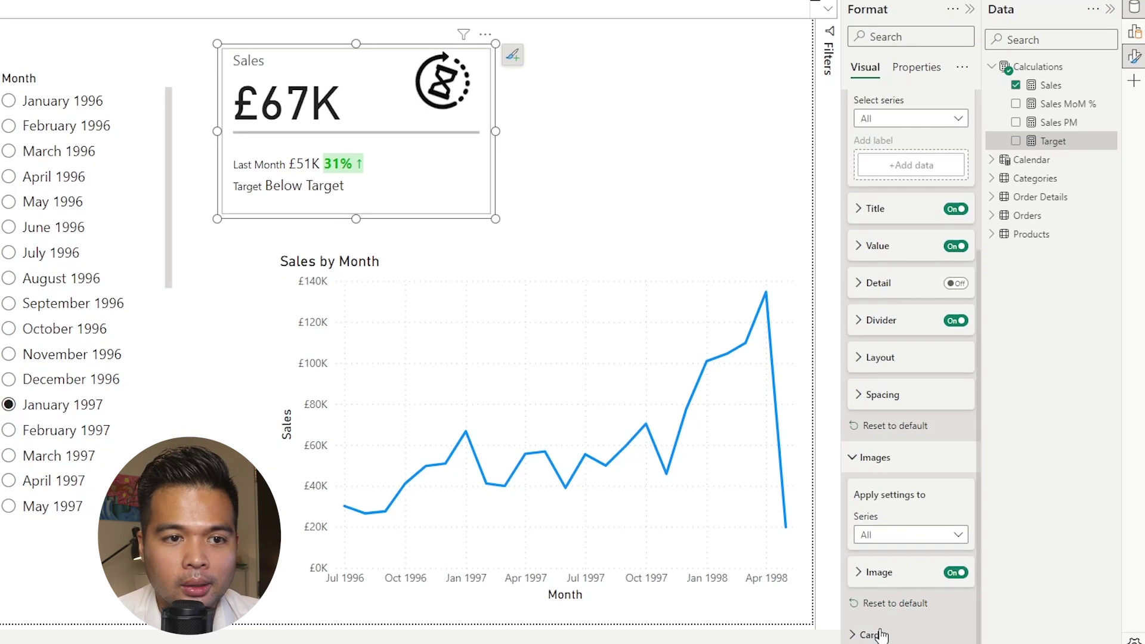
- Turn on the card's accent bar and set its width to 4 px
{"action": "scroll", "coordinate": [889, 588], "scroll_direction": "down", "scroll_amount": 5}
{"action": "left_click", "coordinate": [867, 266]}
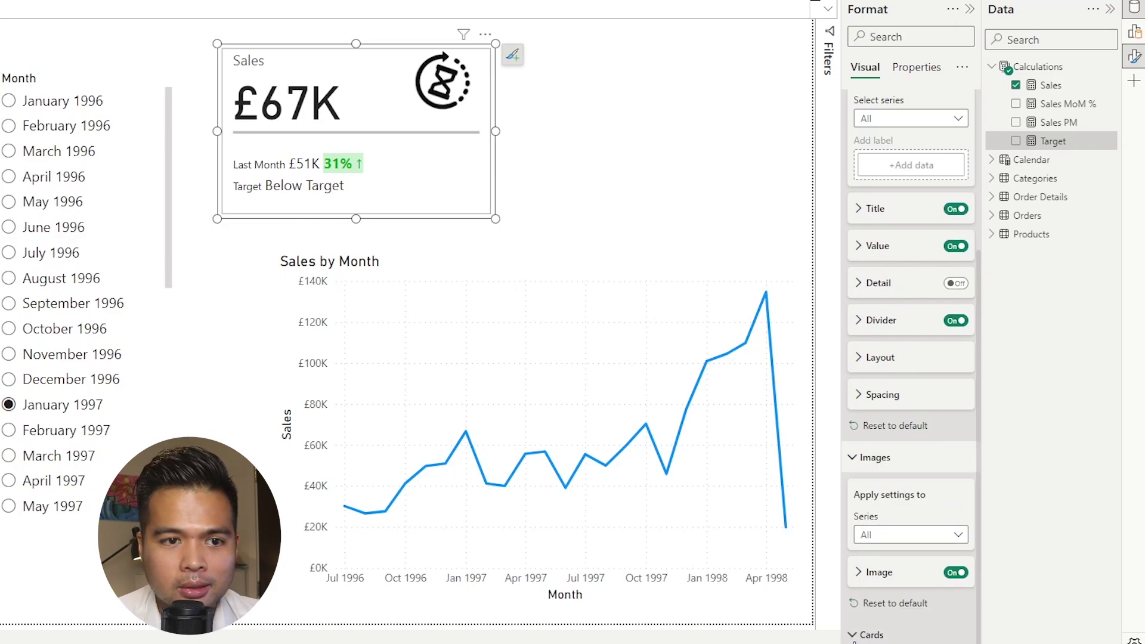
{"action": "left_click", "coordinate": [871, 634]}
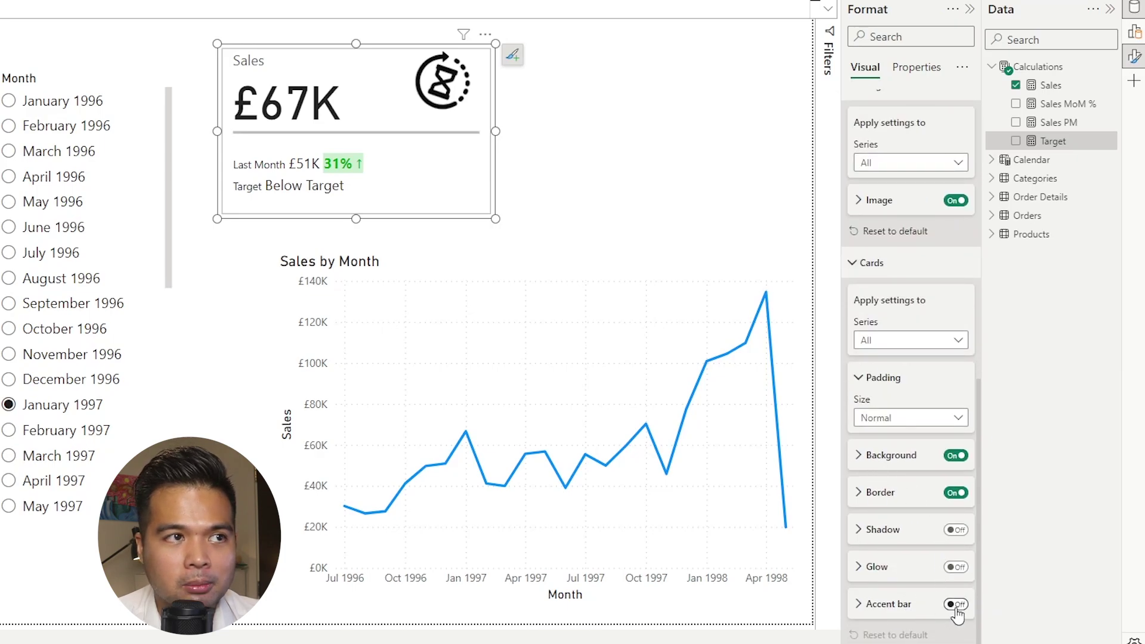
{"action": "left_click", "coordinate": [956, 605]}
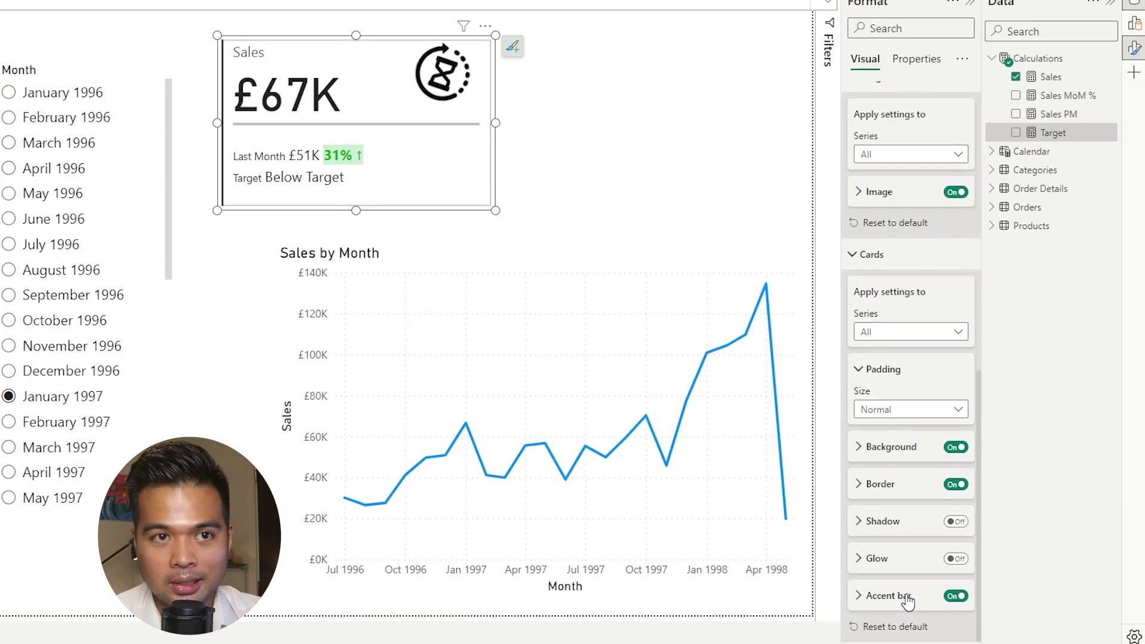
{"action": "left_click", "coordinate": [907, 607]}
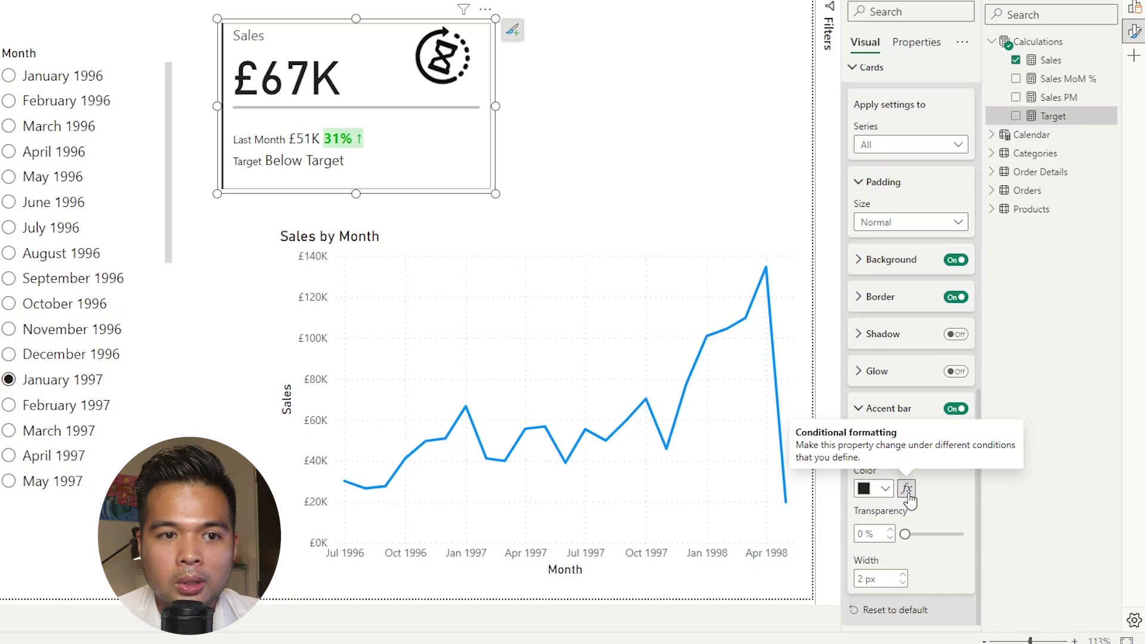
{"action": "left_click", "coordinate": [903, 574]}
{"action": "left_click", "coordinate": [902, 573]}
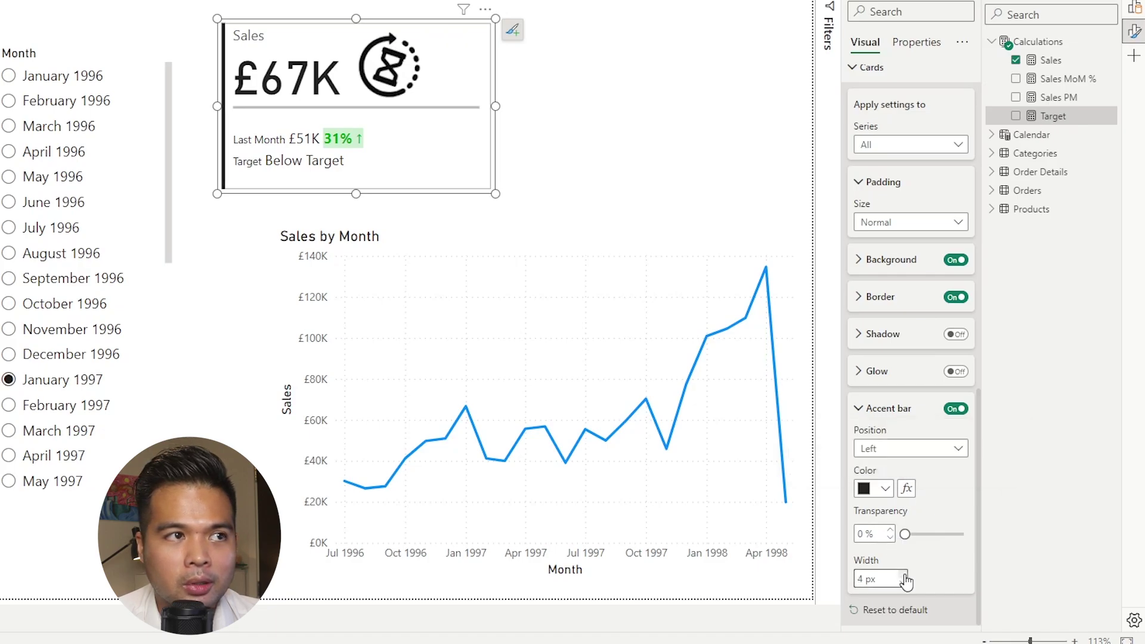
- Set the accent bar's width to 5 px and change its position to Top
{"action": "left_click", "coordinate": [903, 575]}
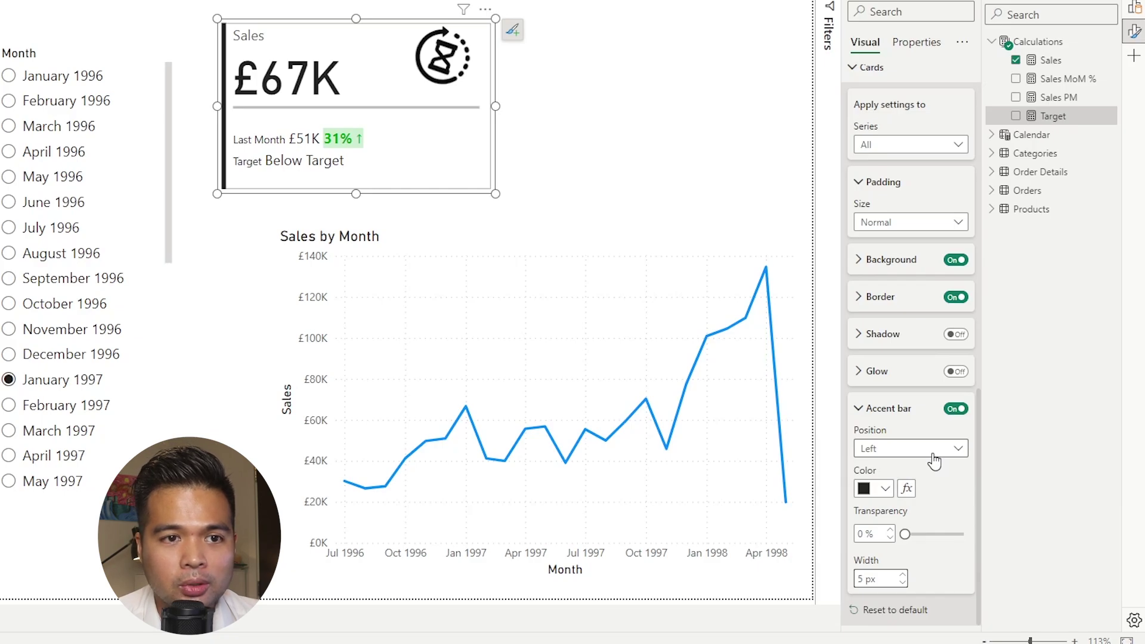
{"action": "left_click", "coordinate": [934, 453]}
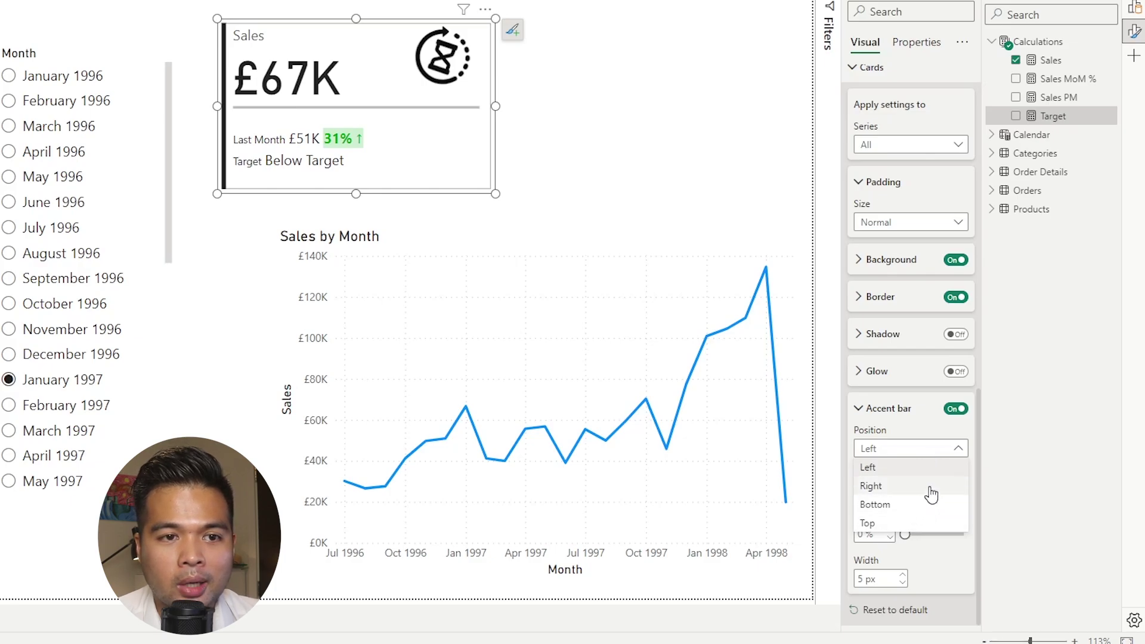
{"action": "left_click", "coordinate": [917, 524]}
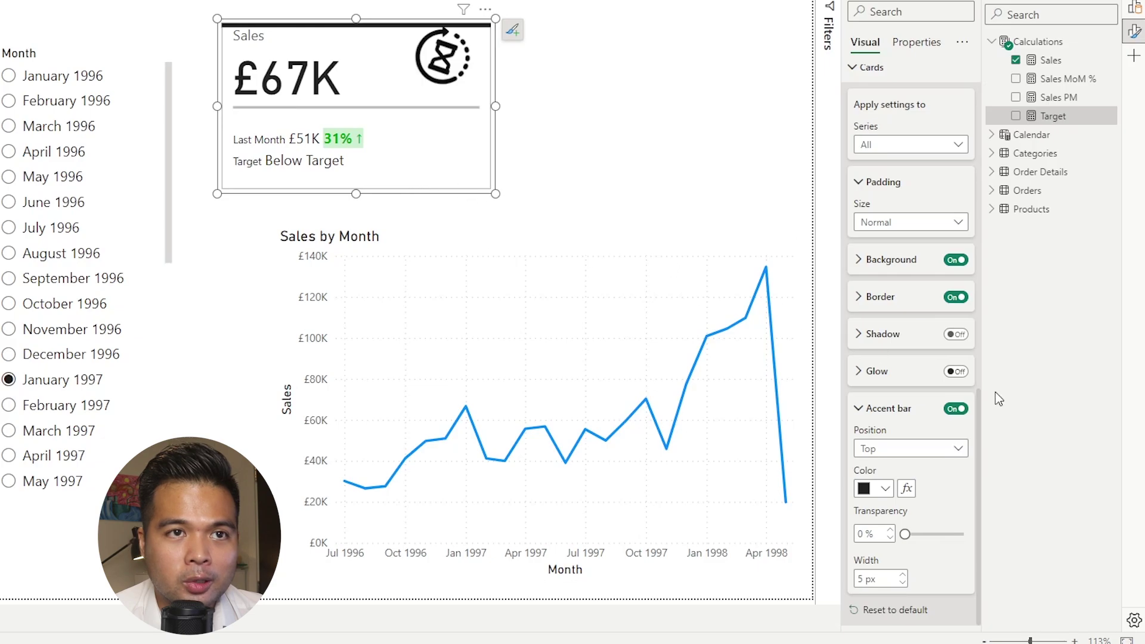
- Turn on the Sales card's visual title and its subtitle
{"action": "scroll", "coordinate": [898, 376], "scroll_direction": "up", "scroll_amount": 10}
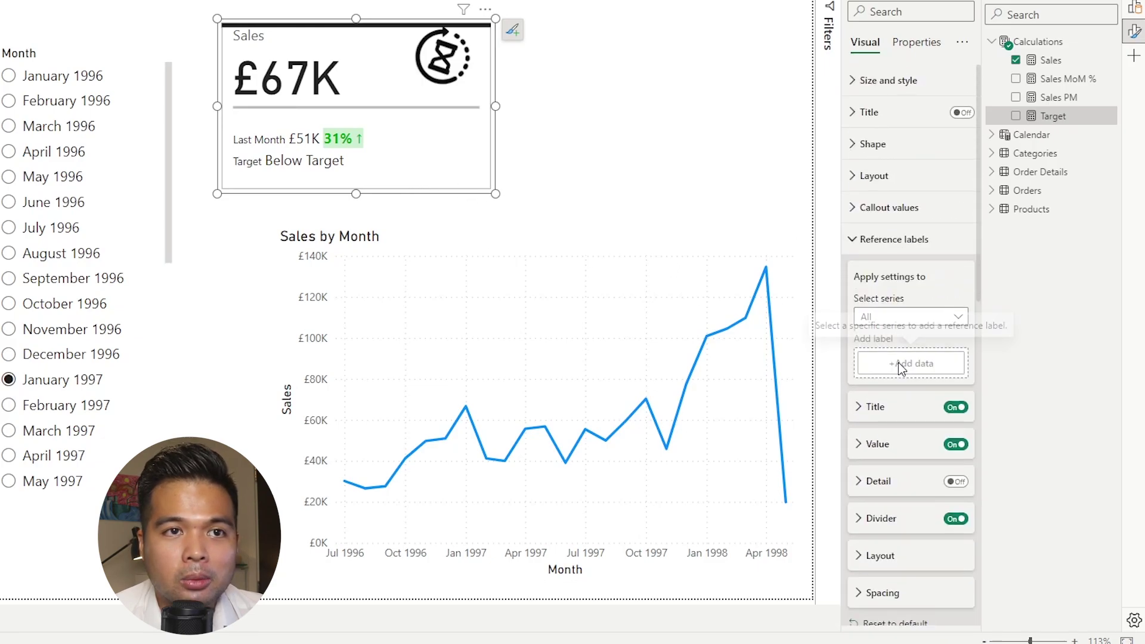
{"action": "left_click", "coordinate": [857, 118]}
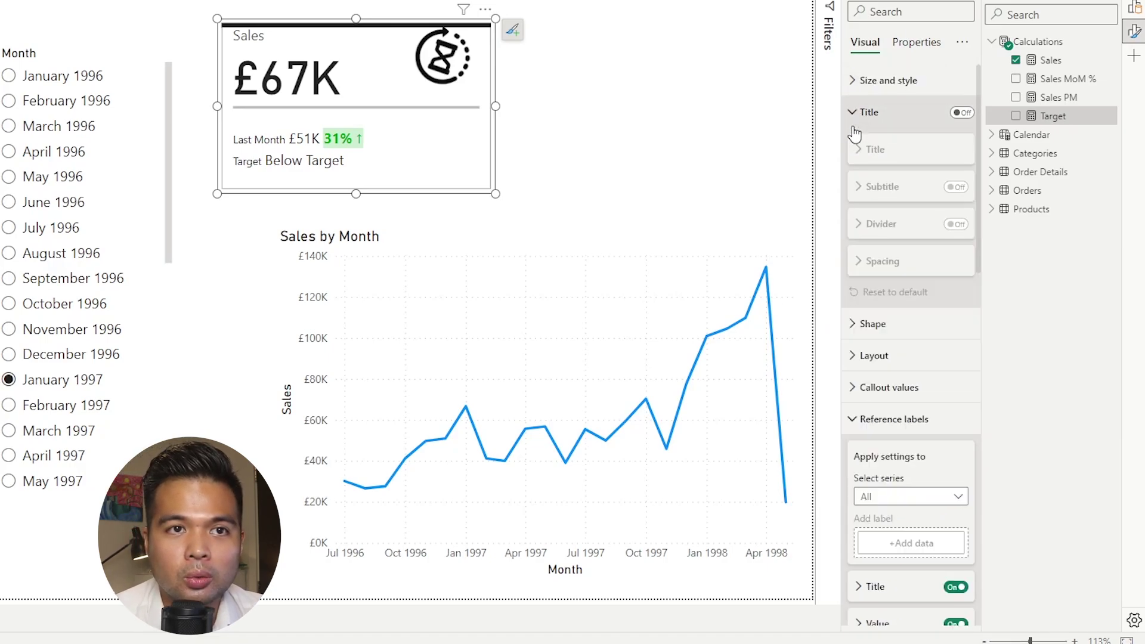
{"action": "left_click", "coordinate": [961, 112]}
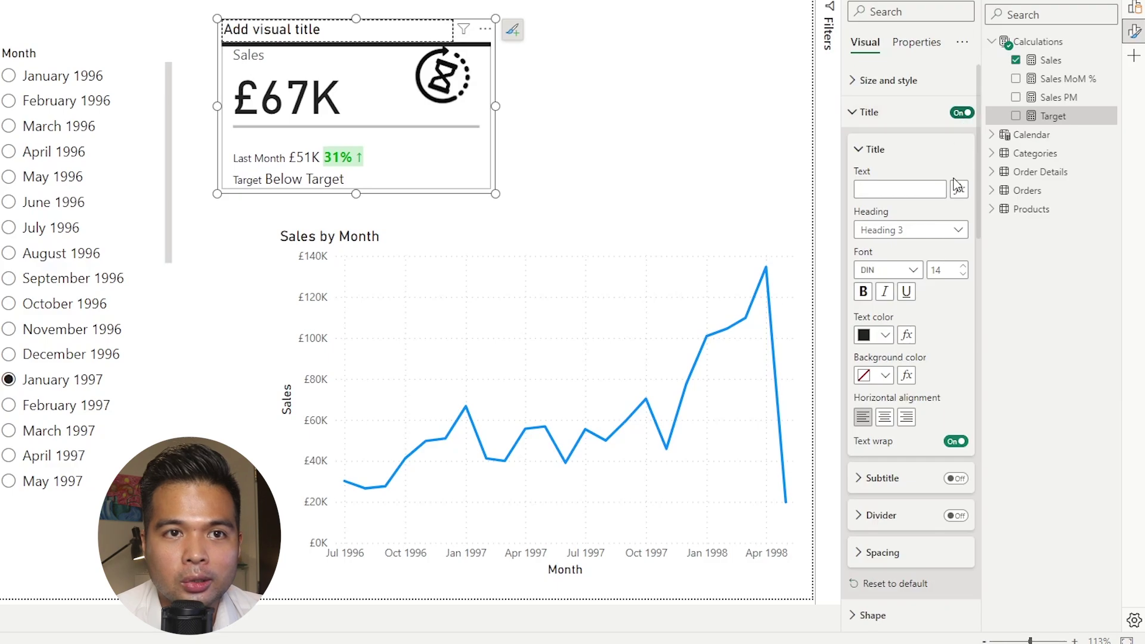
{"action": "left_click", "coordinate": [955, 478]}
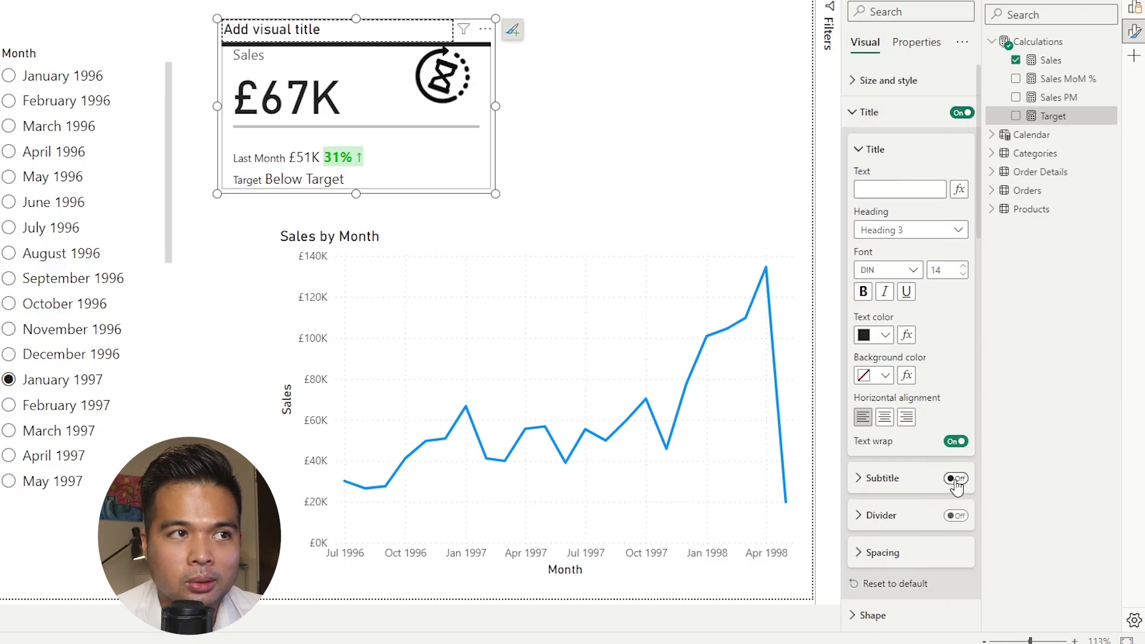